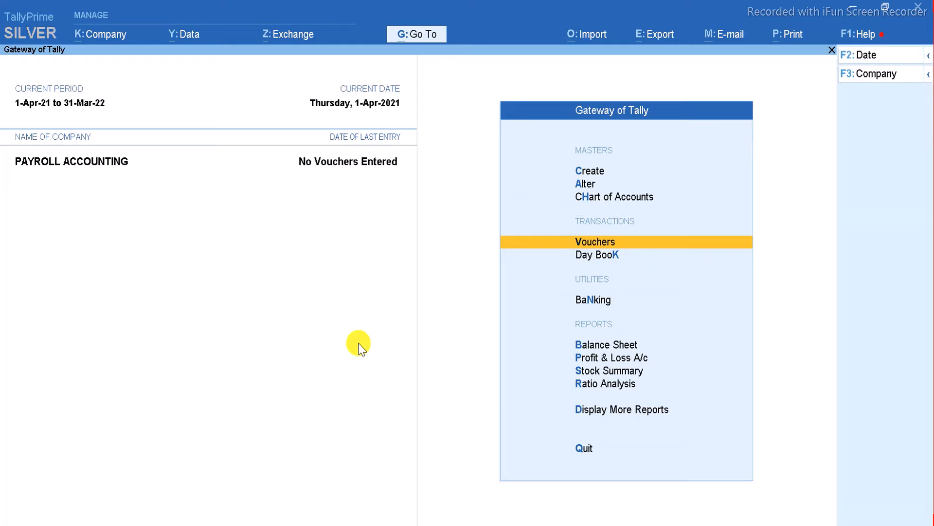
In company features (F11), set Maintain Payroll to Yes, leaving GST details unchanged.
key(F11)
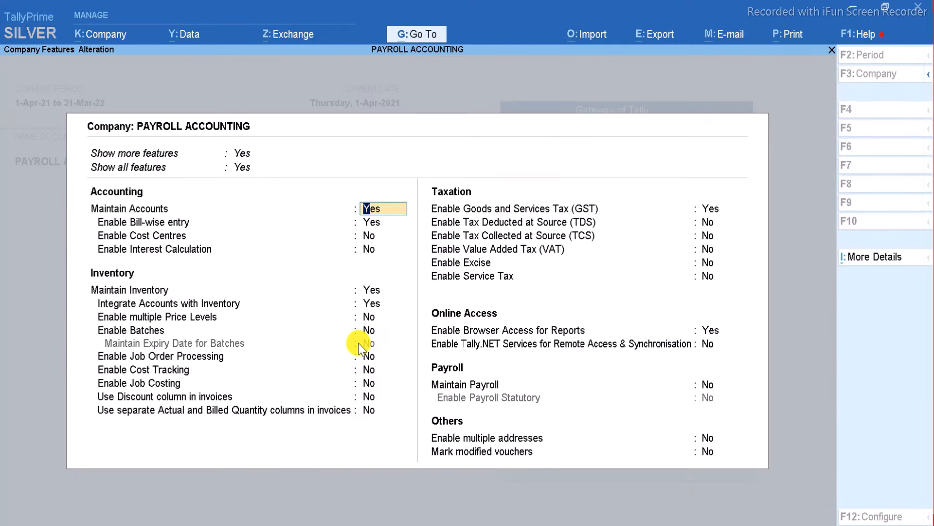
key(Return)
key(Return)
key(Return)
key(Return)
key(Return)
key(Return)
key(Return)
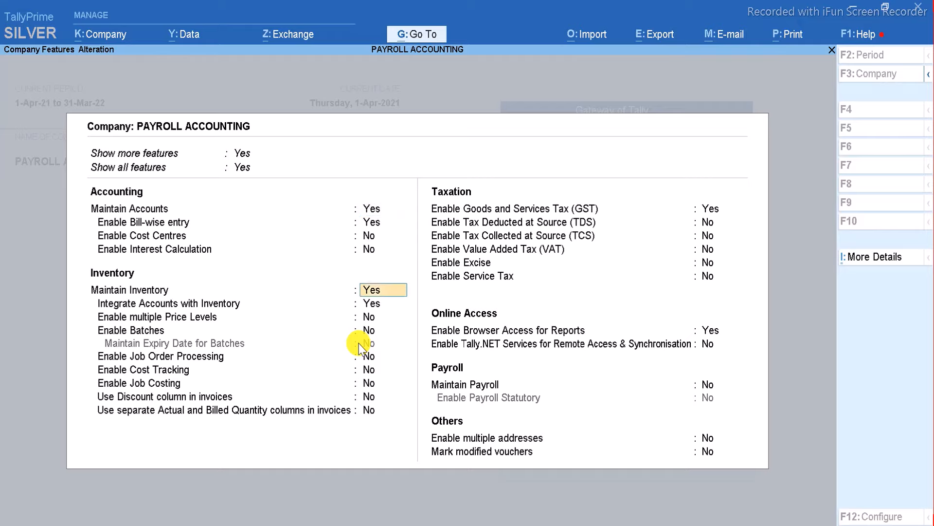
key(Return)
key(Return)
key(Return)
key(Return)
key(Return)
key(Return)
key(Return)
key(Return)
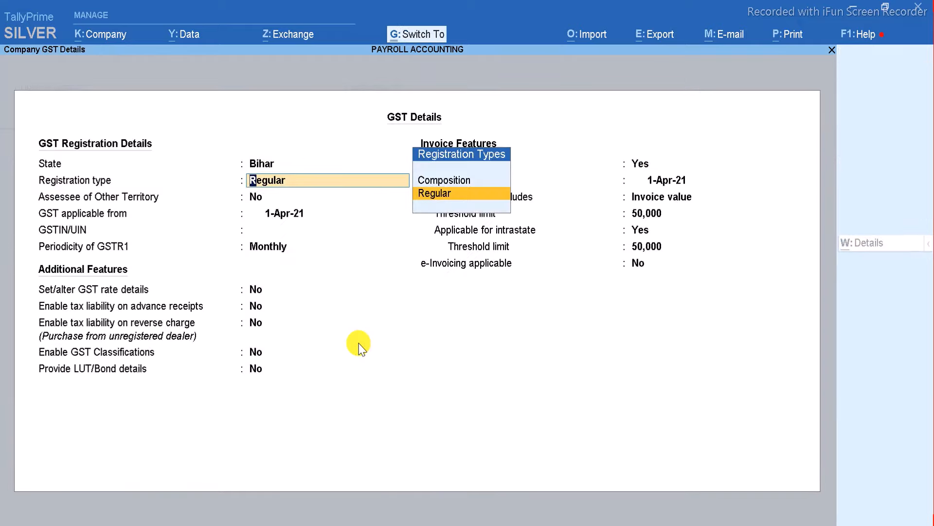
key(ctrl+a)
key(Return)
key(Return)
key(Return)
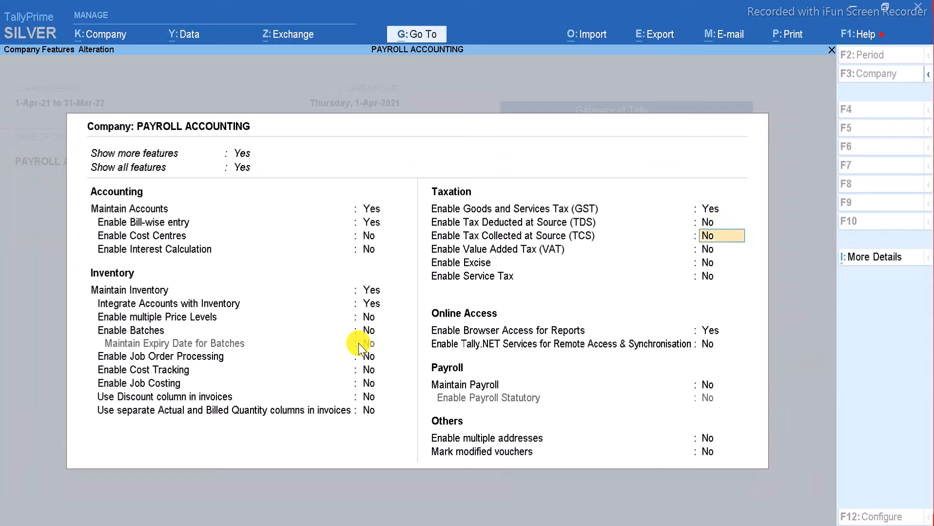
key(Return)
key(Return)
key(Return)
key(Return)
key(Return)
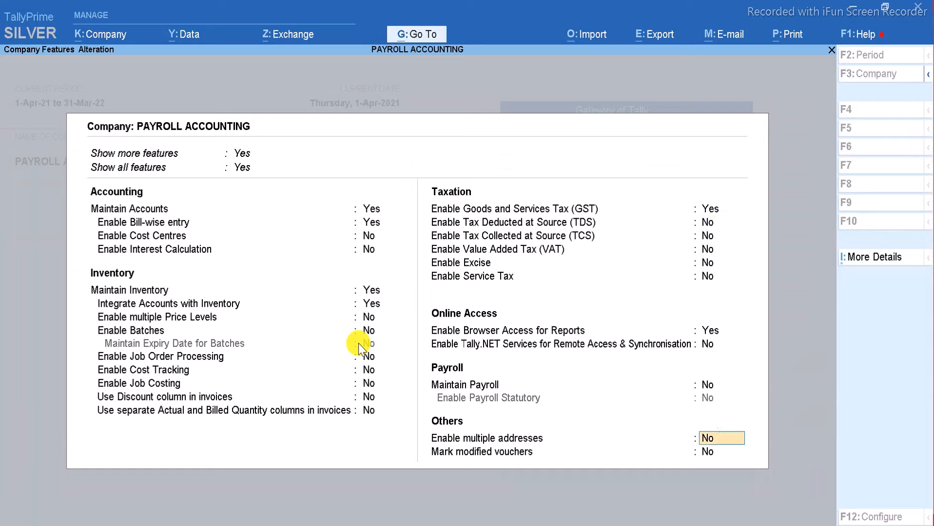
key(Up)
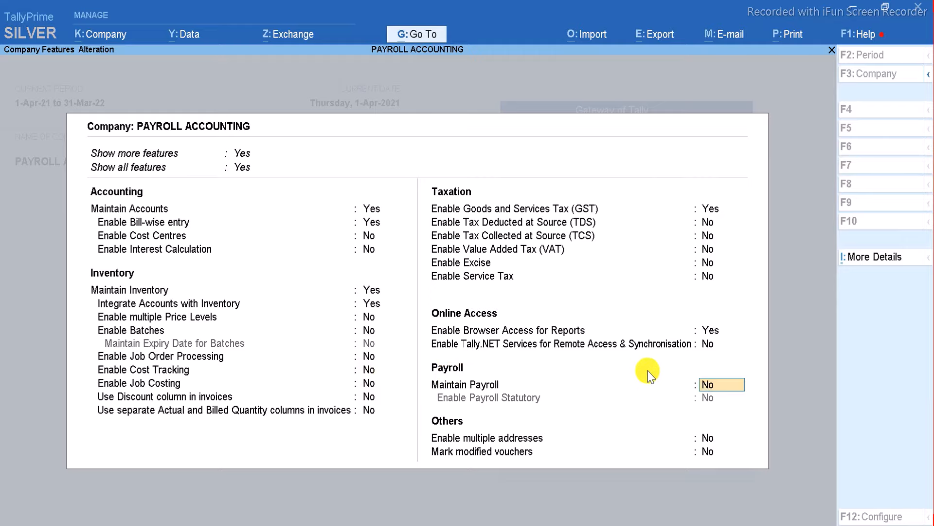
key(y)
key(y)
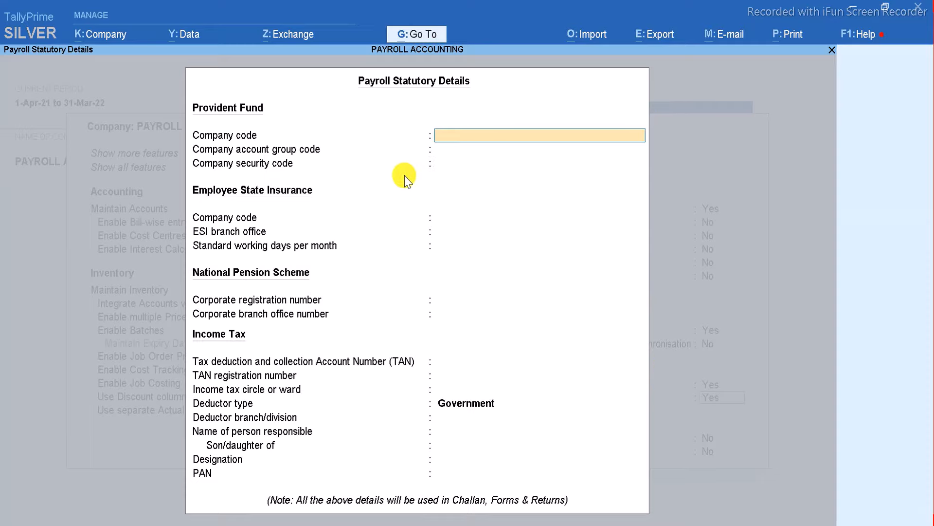
Enter the Provident Fund codes 12345, 12345 and 1234, and ESI company code 1233.
text(12345)
key(Return)
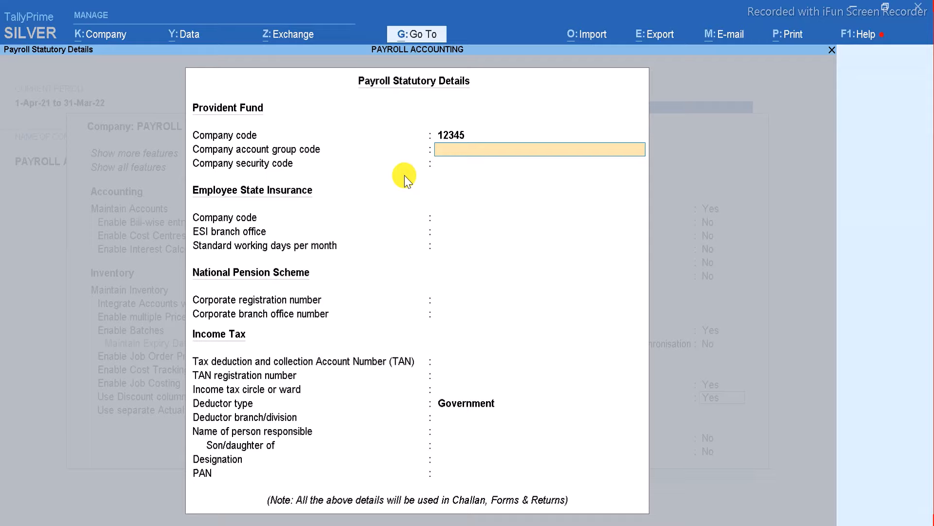
text(12345)
key(Return)
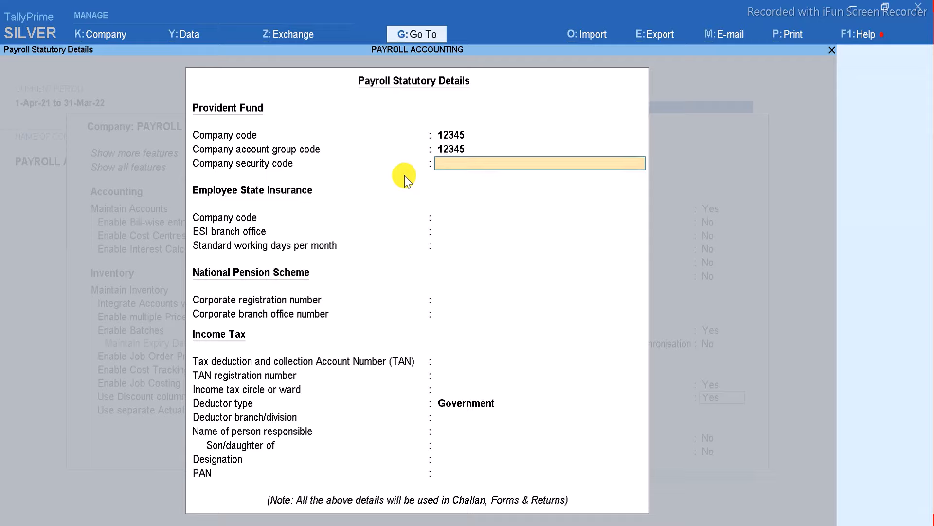
text(1234)
key(Return)
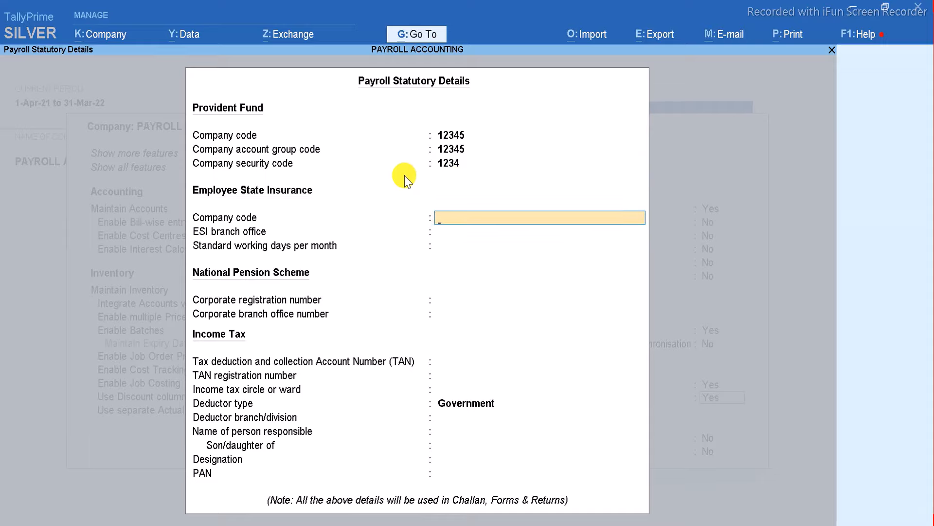
text(1233)
key(Return)
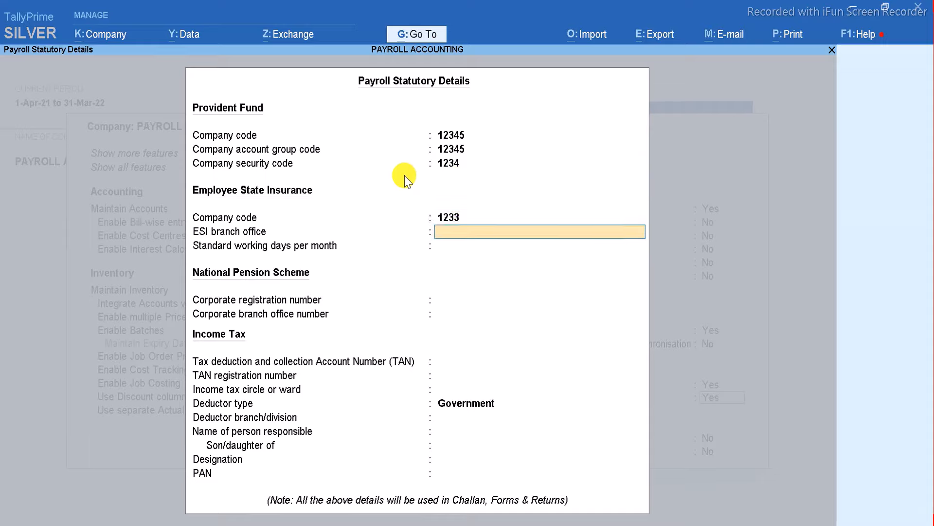
Set ESI branch to DBG, 30 working days, and NPS numbers 1234 and 123.
text(DBG)
key(Return)
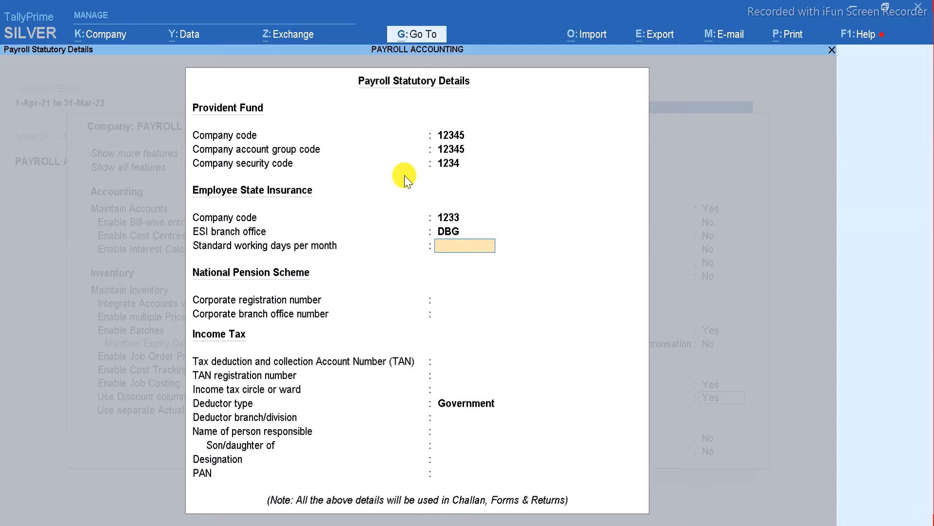
text(30)
key(Return)
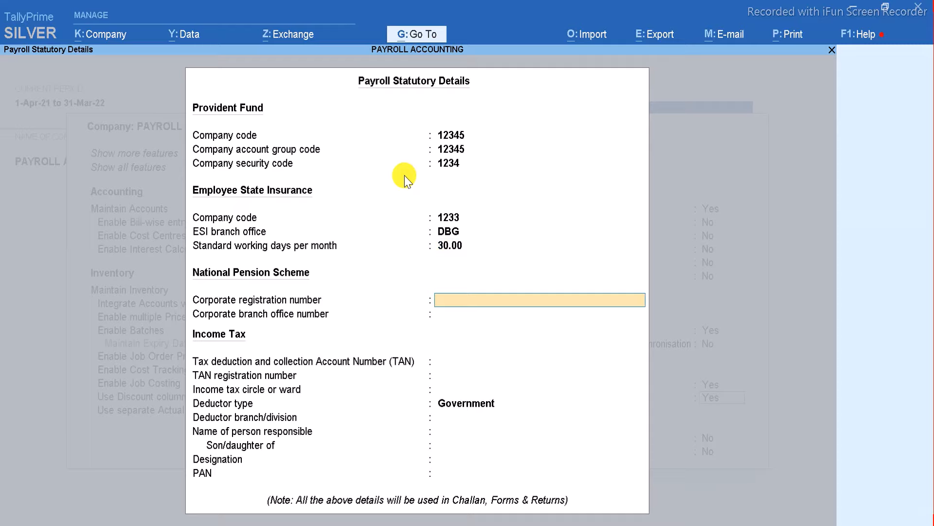
text(1234)
key(Return)
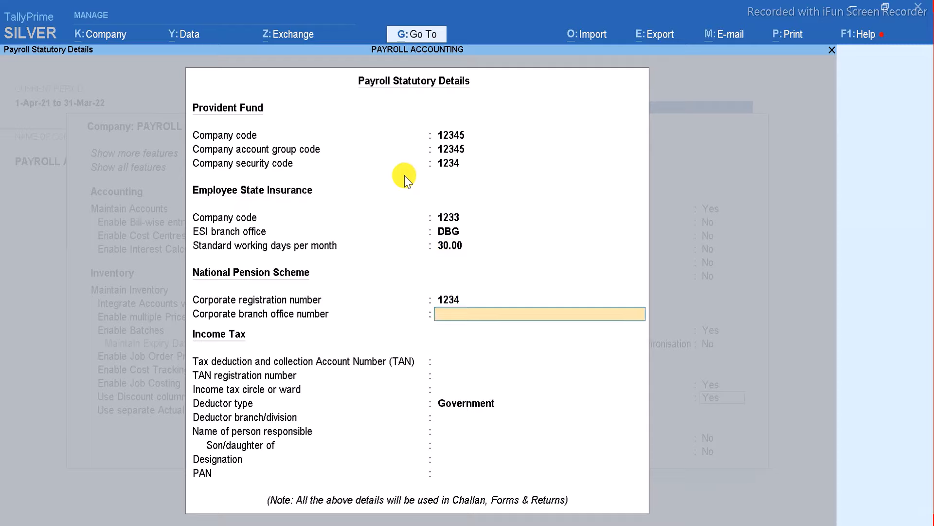
text(123)
key(Return)
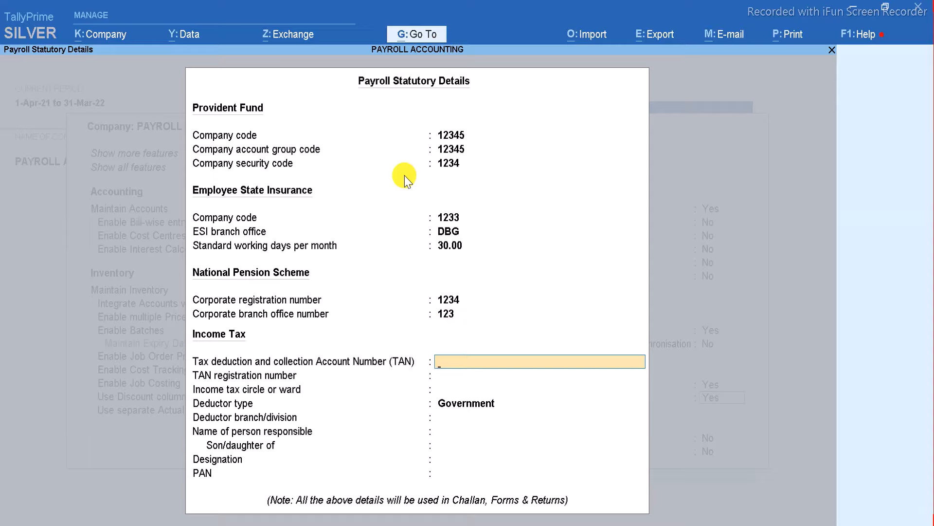
Enter TAN AQ123456A and registration number 123456, keeping Government as deductor type.
text(AQ123456A)
key(Return)
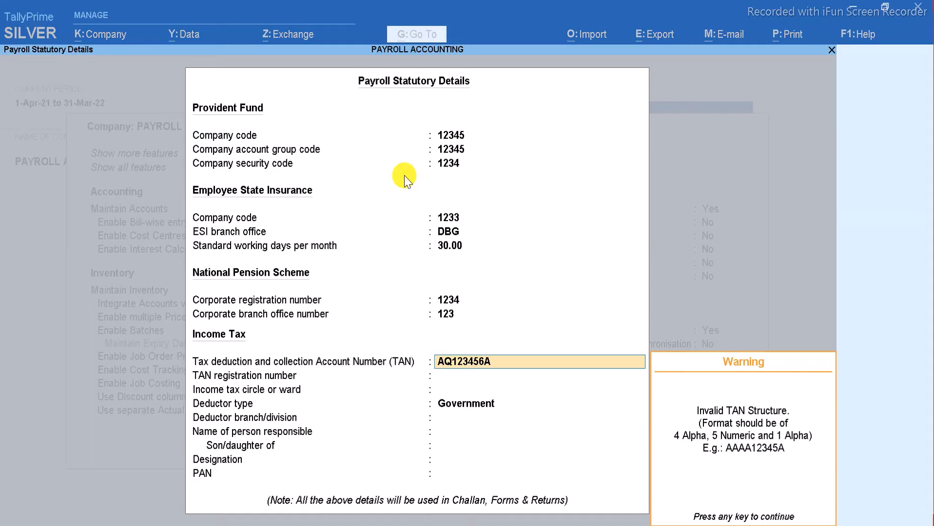
key(Return)
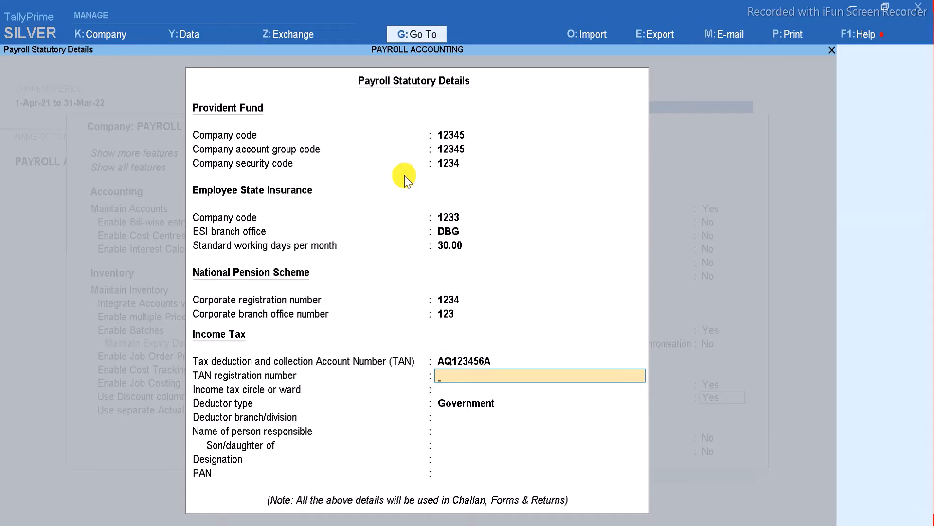
text(123456)
key(Return)
key(Return)
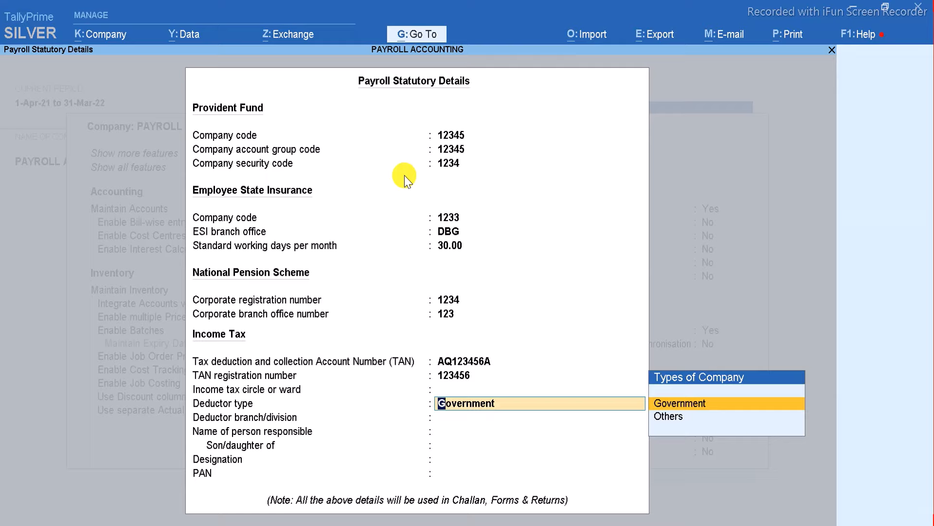
key(Return)
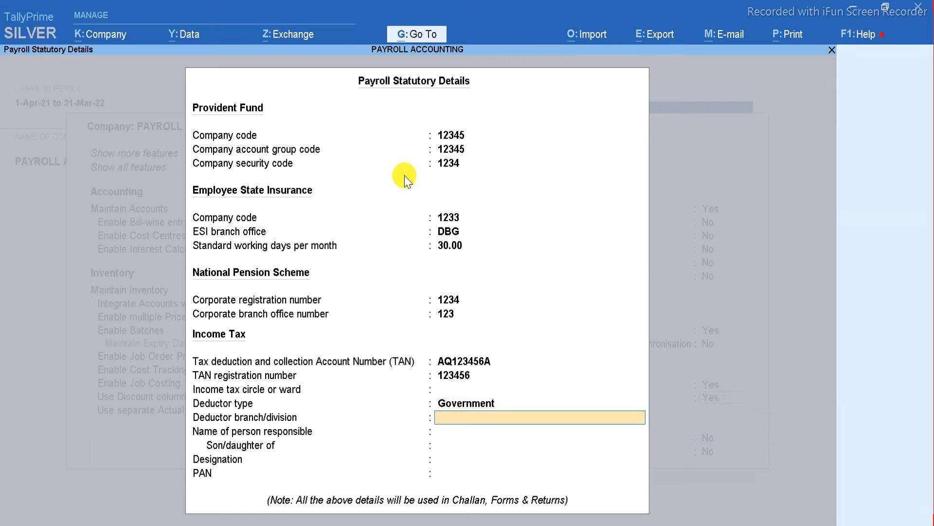
Set deductor branch DBG, enter the responsible person's name, and save the statutory details.
text(DBG)
key(Return)
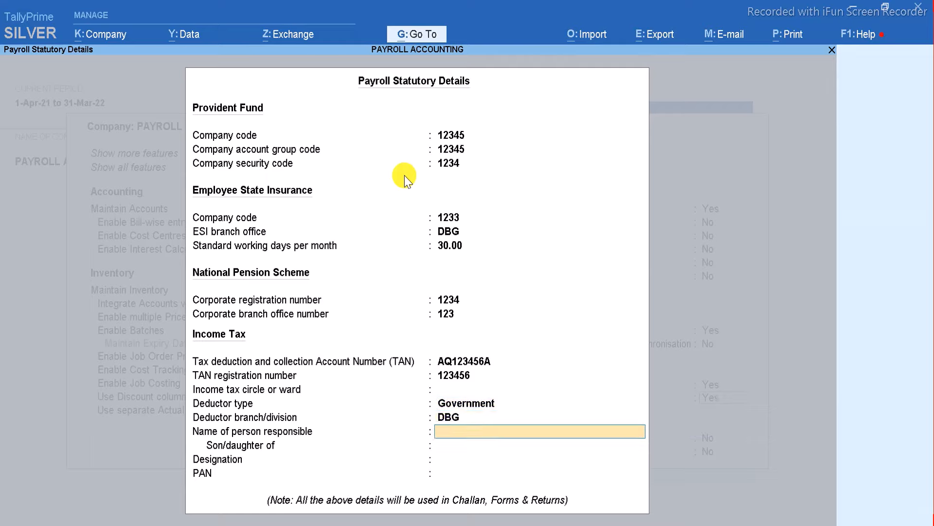
key(Return)
key(Return)
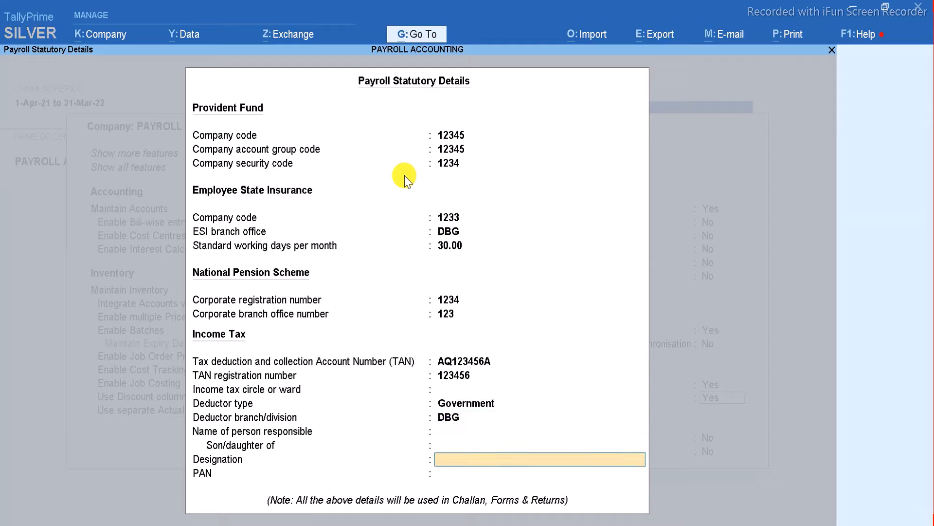
key(Up)
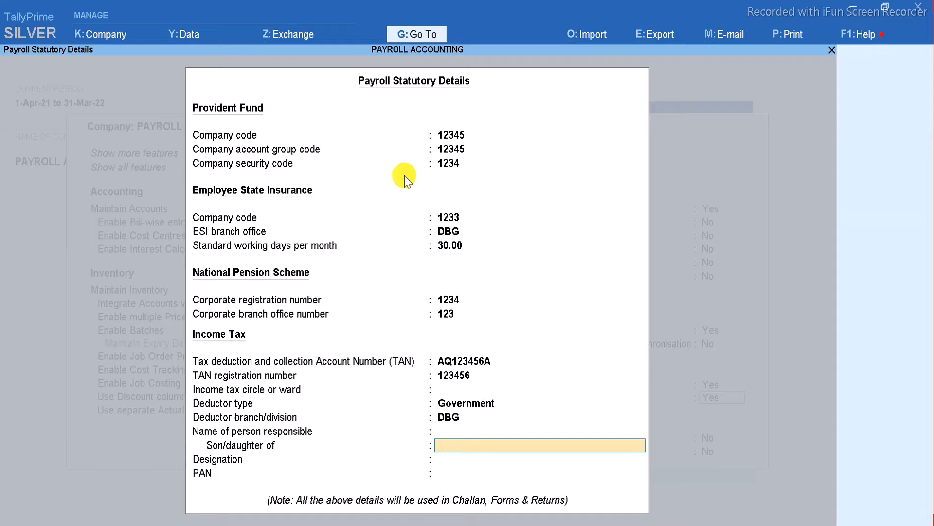
key(Up)
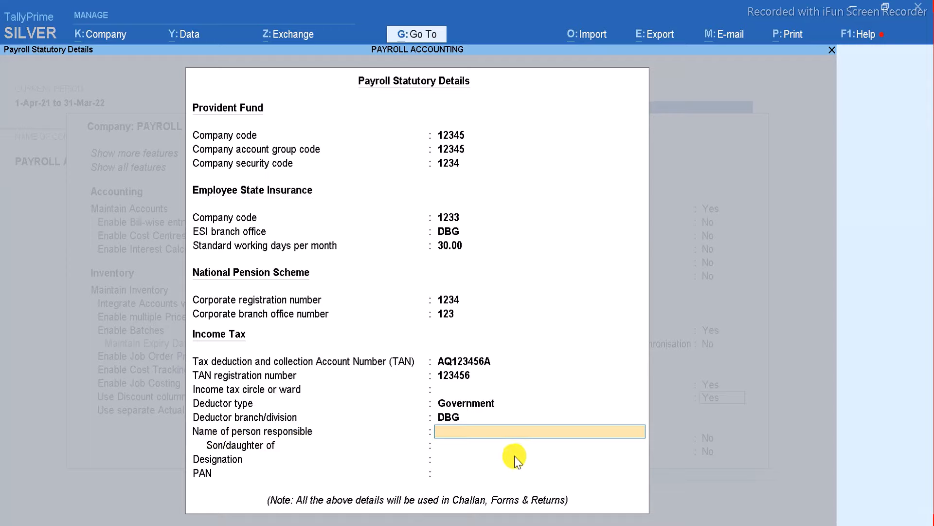
text(ASKJ)
key(Return)
key(Return)
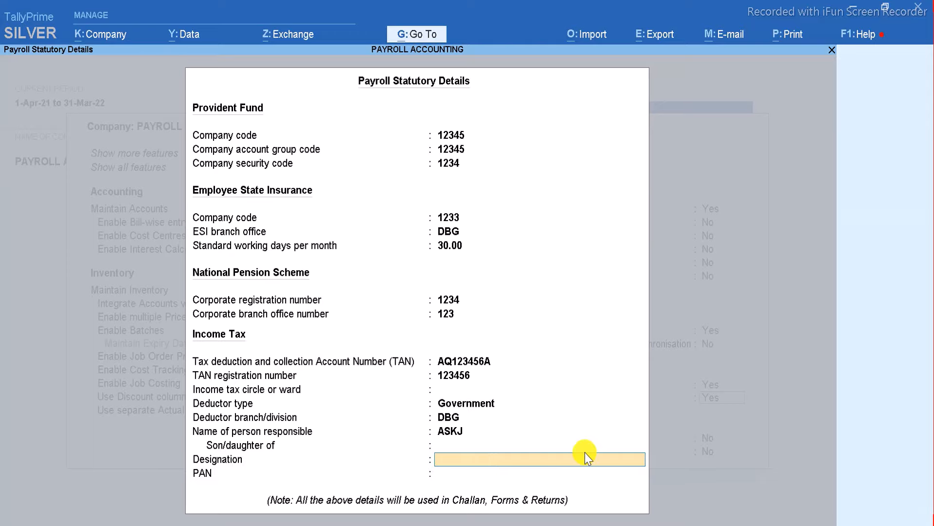
key(Return)
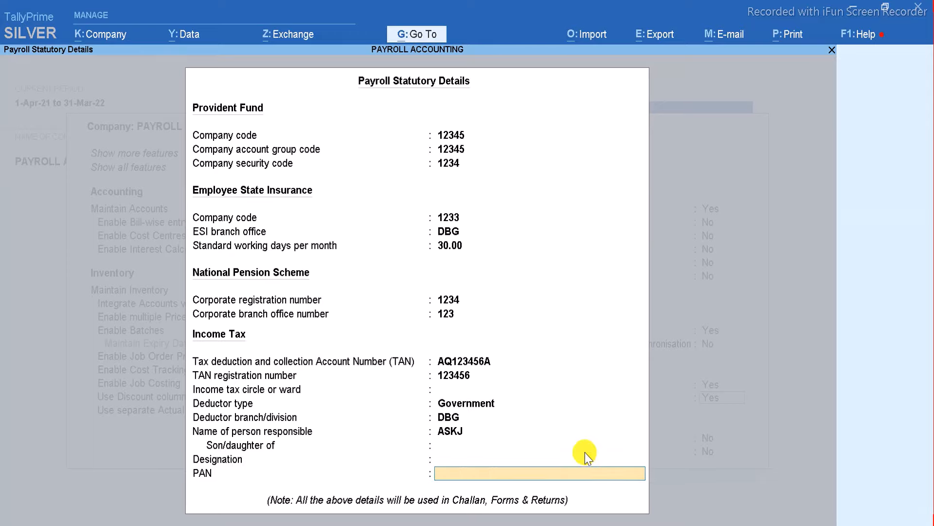
key(Return)
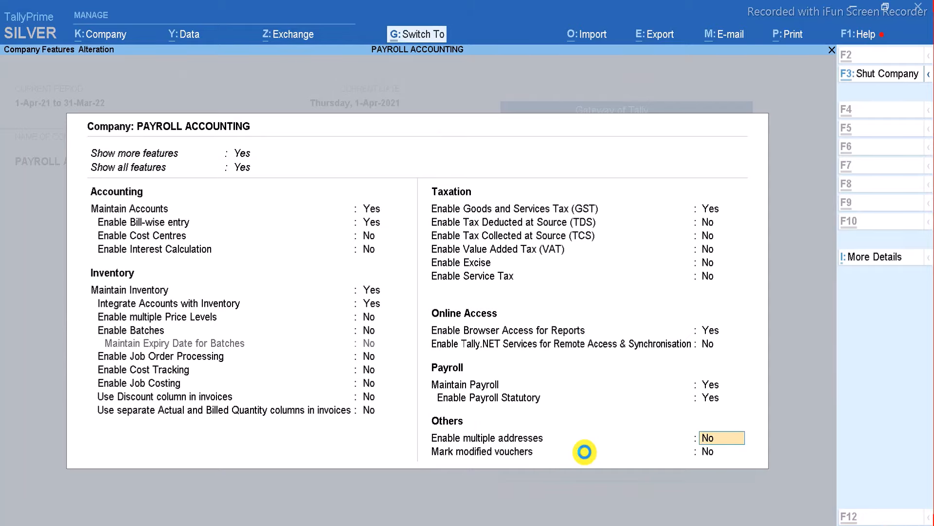
Save the company features and go to Work Unit creation under Master Creation.
key(ctrl+a)
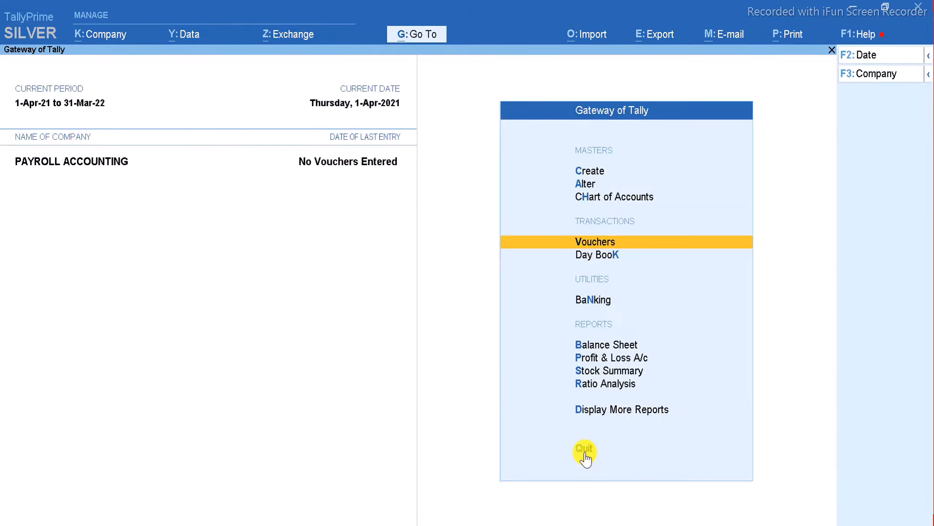
key(Up)
key(Up)
key(Up)
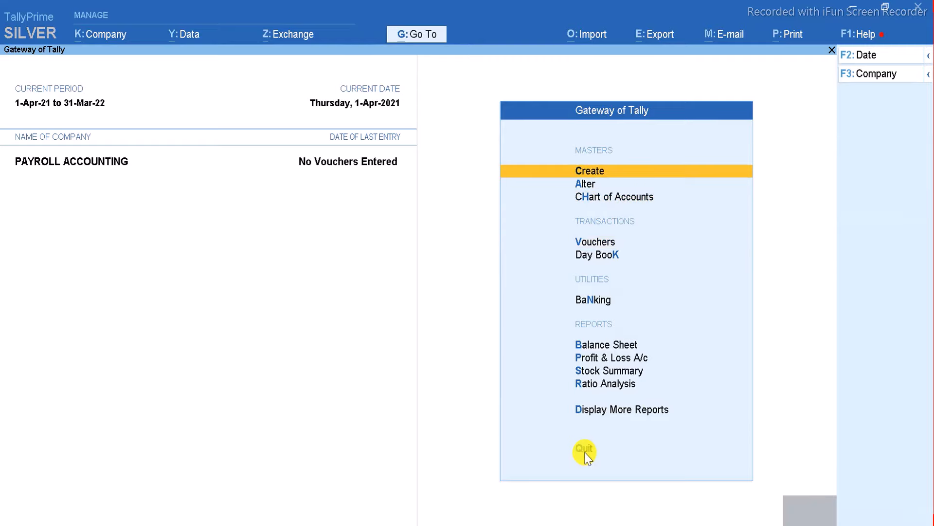
key(Return)
key(Down)
key(Down)
key(Down)
key(Down)
key(Down)
key(Down)
key(Down)
key(Down)
key(Down)
key(Down)
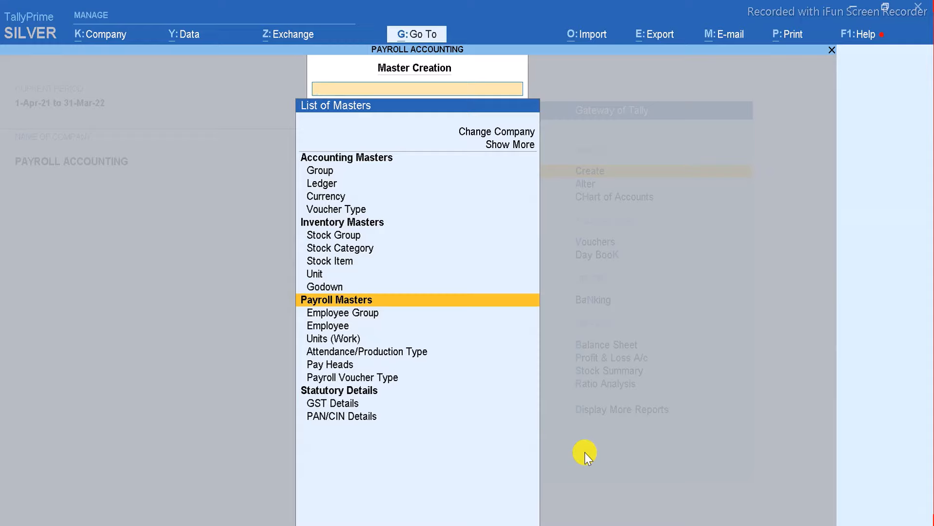
key(Down)
key(Down)
key(Down)
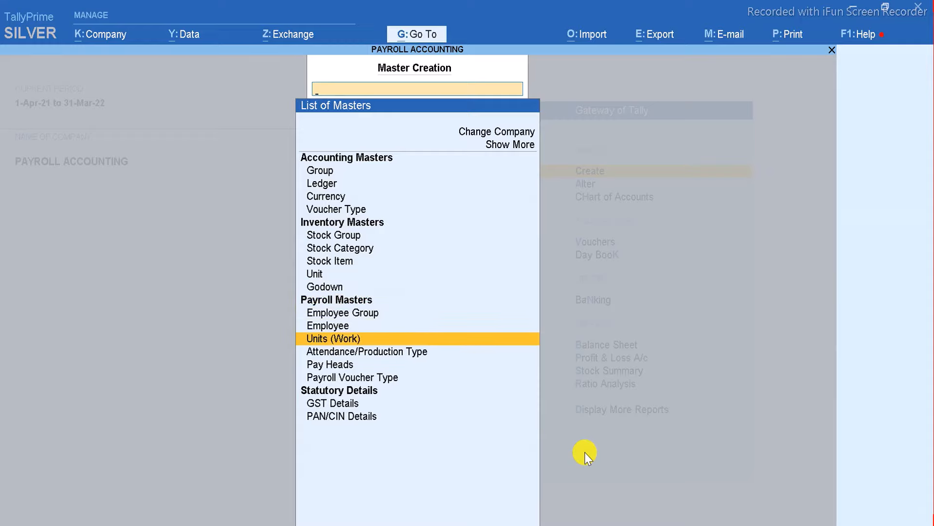
key(Return)
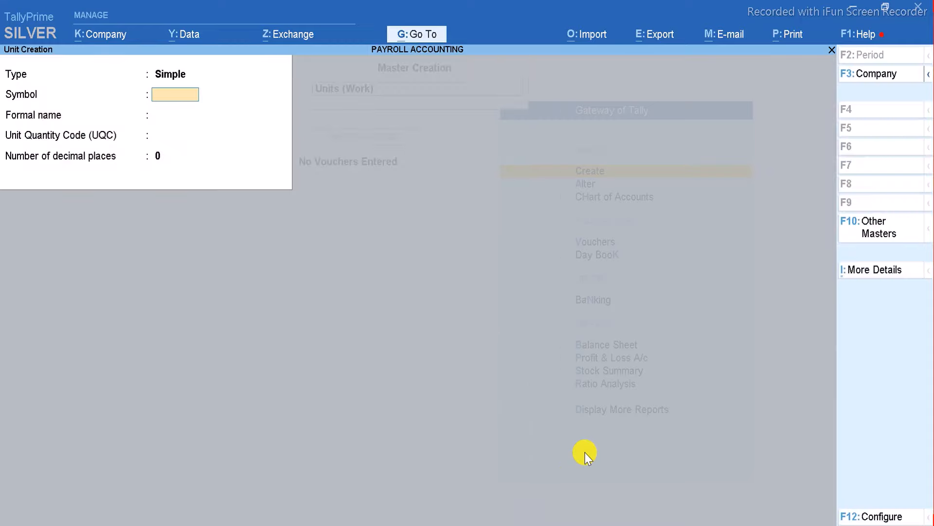
text(DAYS)
Create work unit DAY with quantity code OTH-OTHERS and 0 decimal places.
key(Return)
key(BackSpace)
text(DAY)
key(Return)
key(Return)
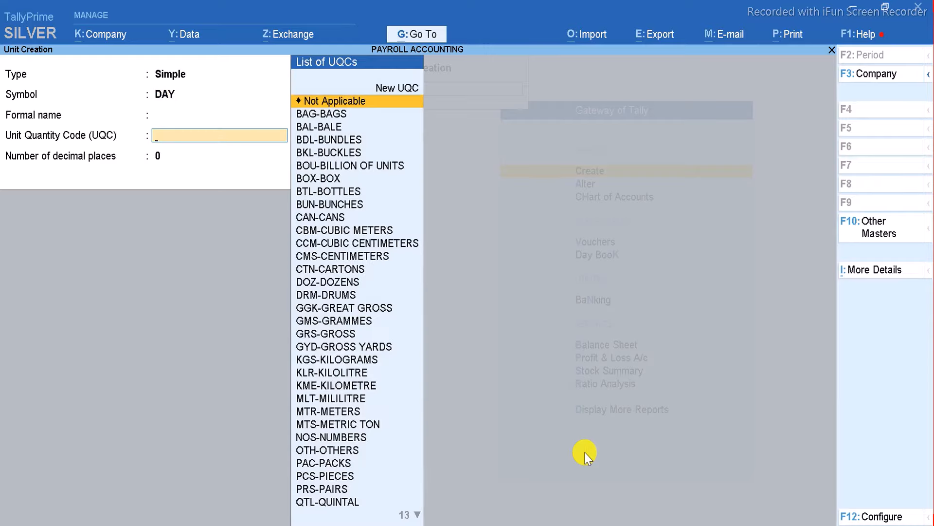
text(DA)
key(BackSpace)
key(BackSpace)
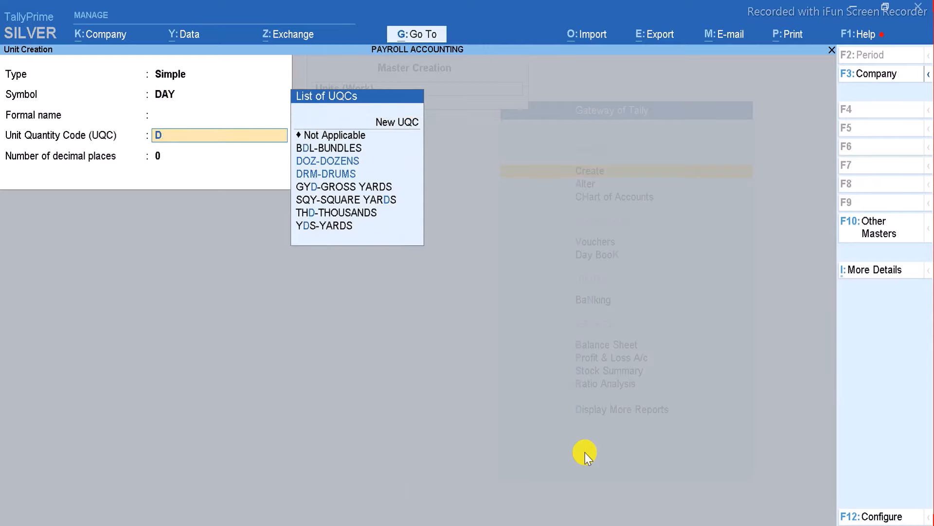
text(O)
key(Return)
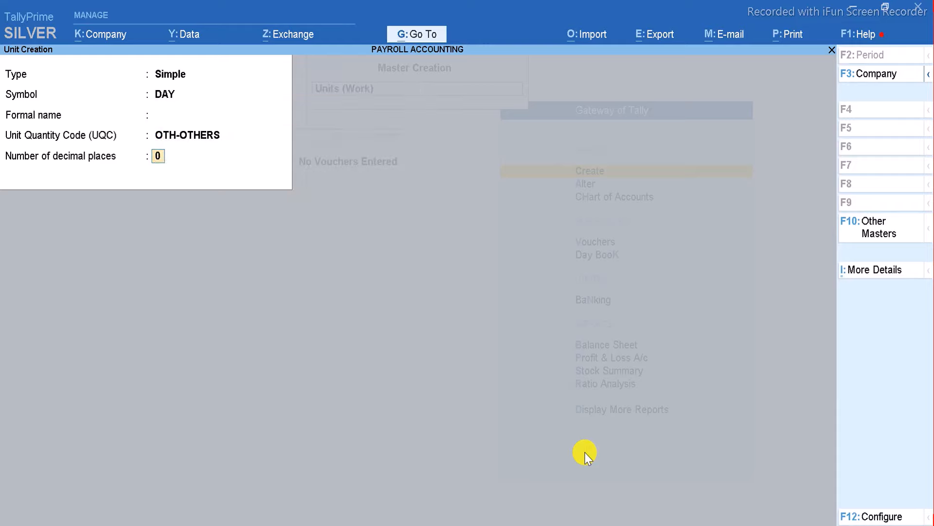
key(ctrl+a)
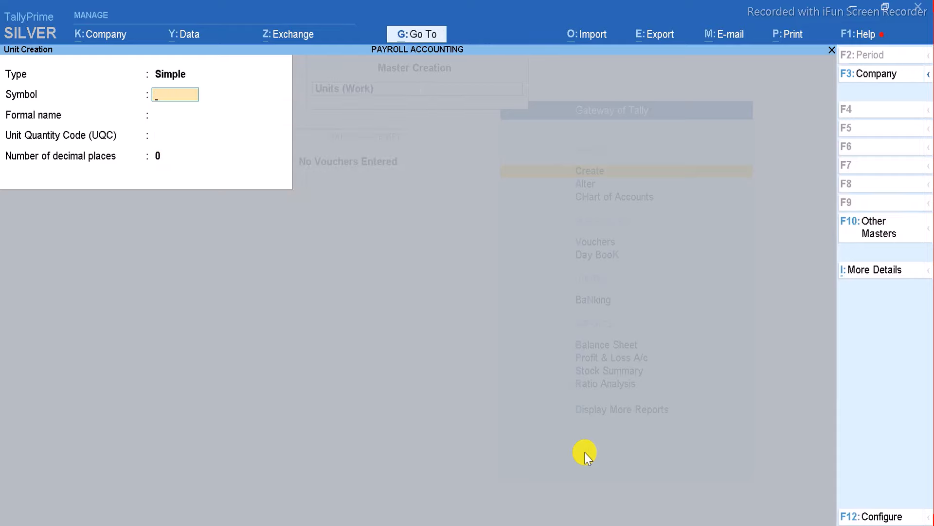
Quit the blank unit forms and return to the Master Creation list.
key(Escape)
key(y)
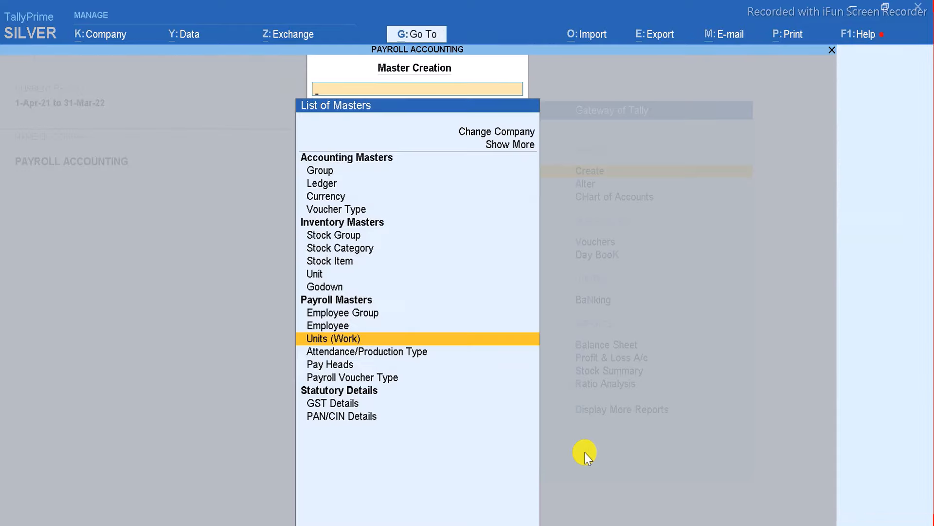
key(Up)
key(Down)
key(Return)
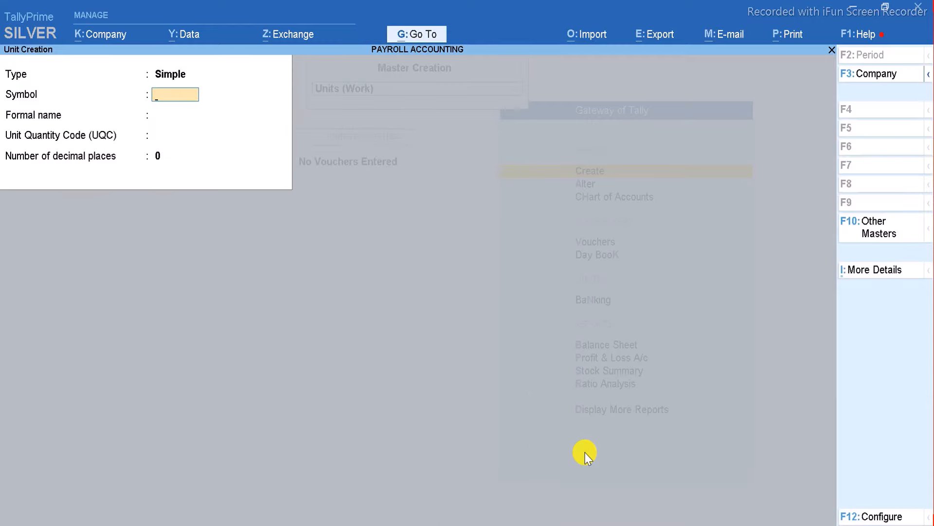
key(Escape)
key(y)
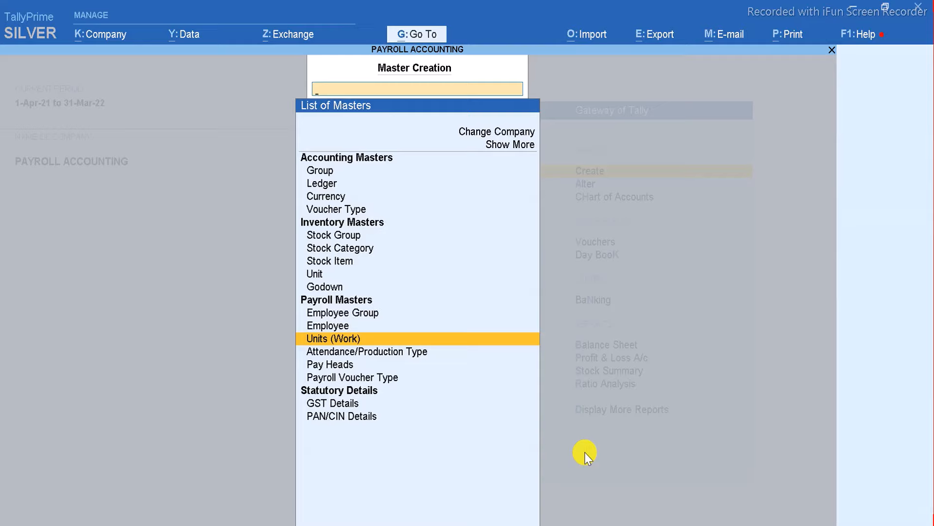
Create attendance type ABSENT under Primary as Leave without Pay.
key(Down)
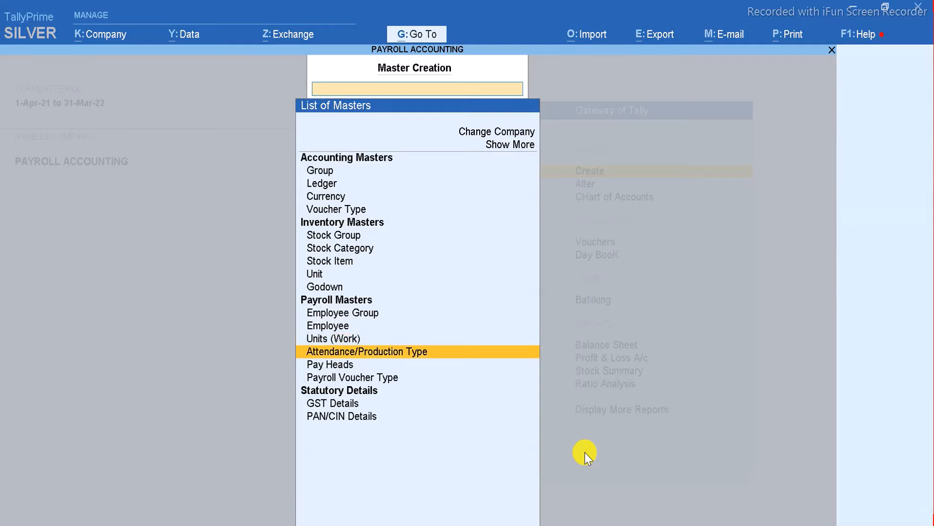
key(Return)
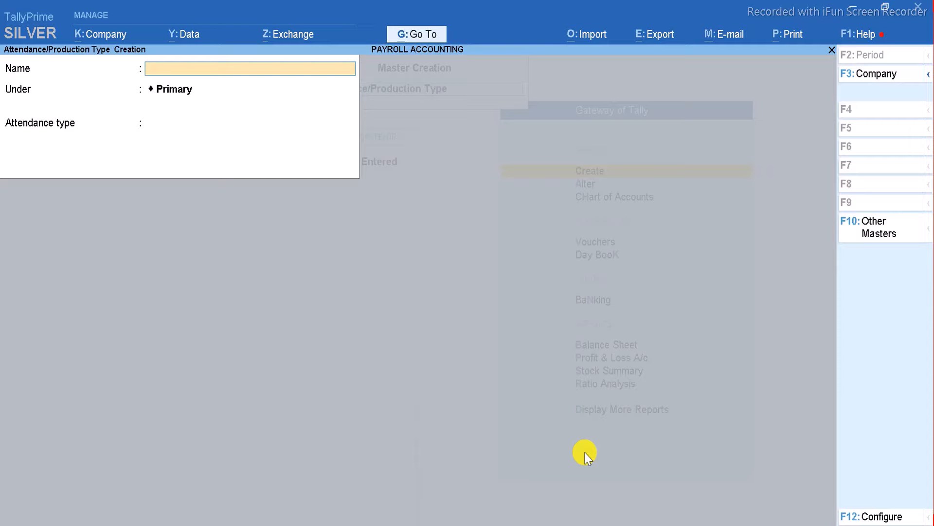
text(ABSENT)
key(Return)
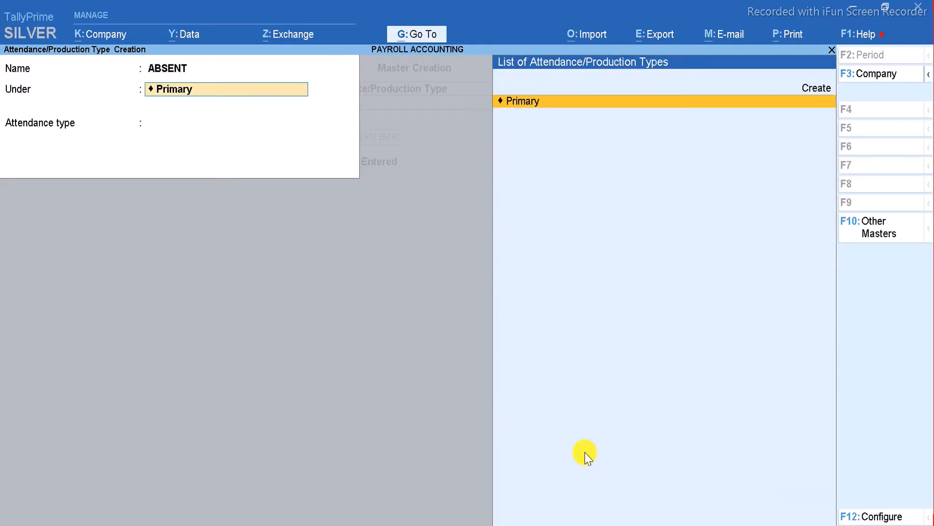
key(Return)
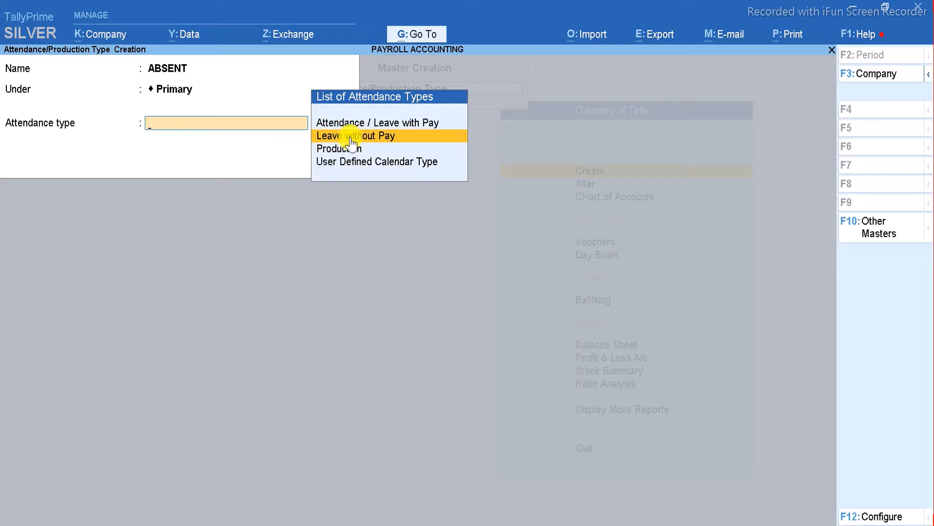
click(402, 135)
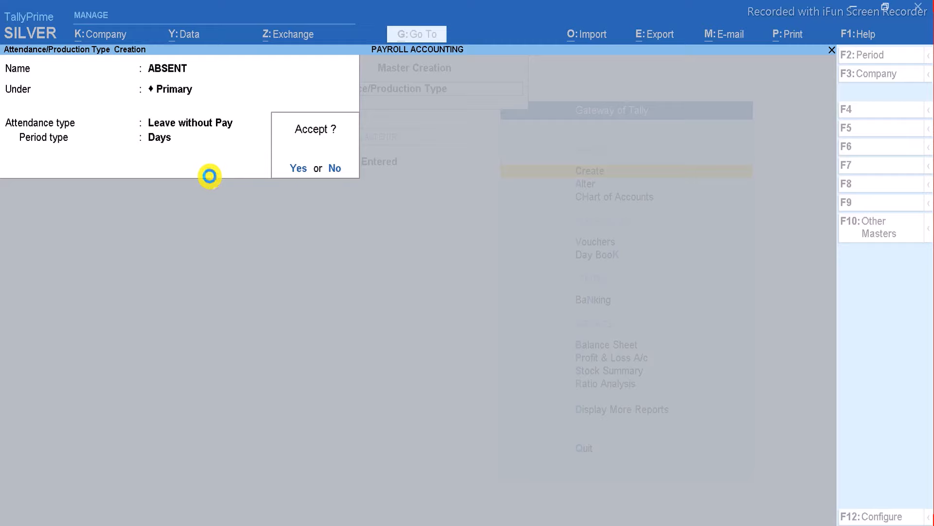
key(Return)
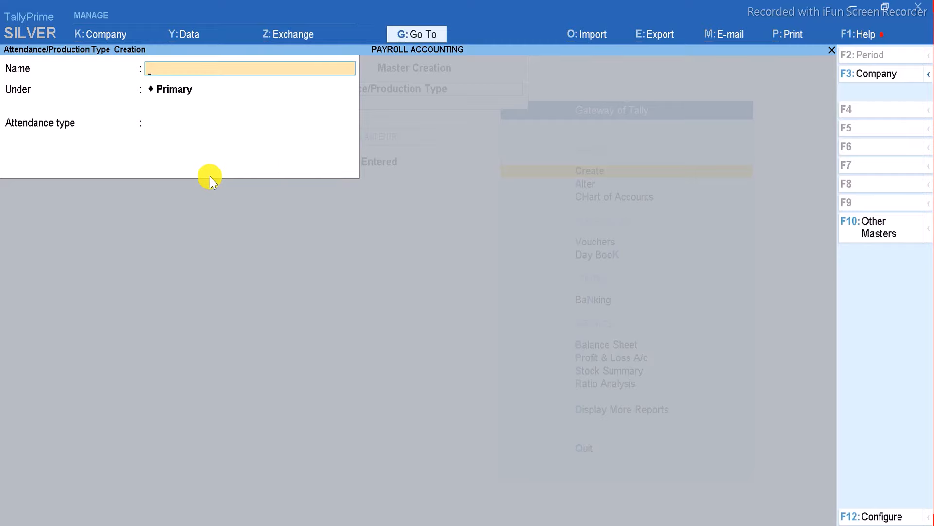
Create OVERTIME as a Production type measured in DAY, then quit the blank form.
text(OVERTIME)
key(Return)
key(Return)
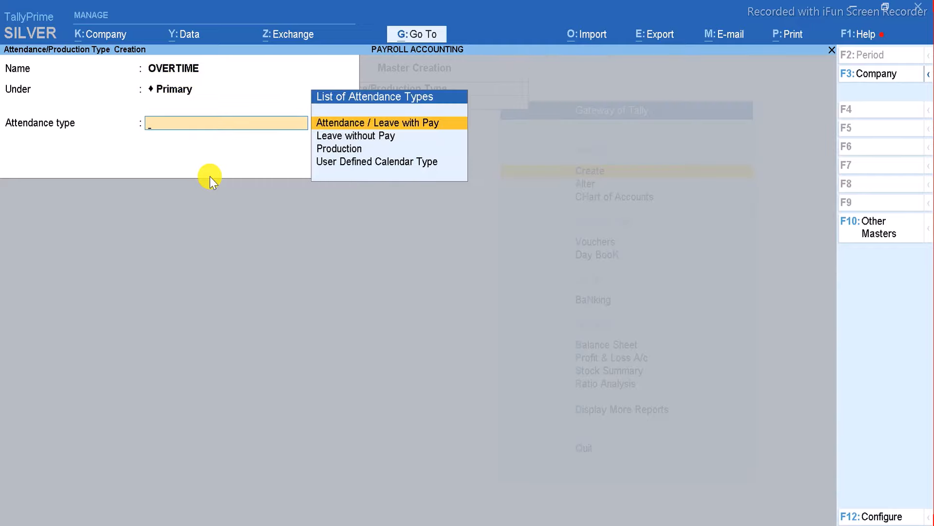
key(Down)
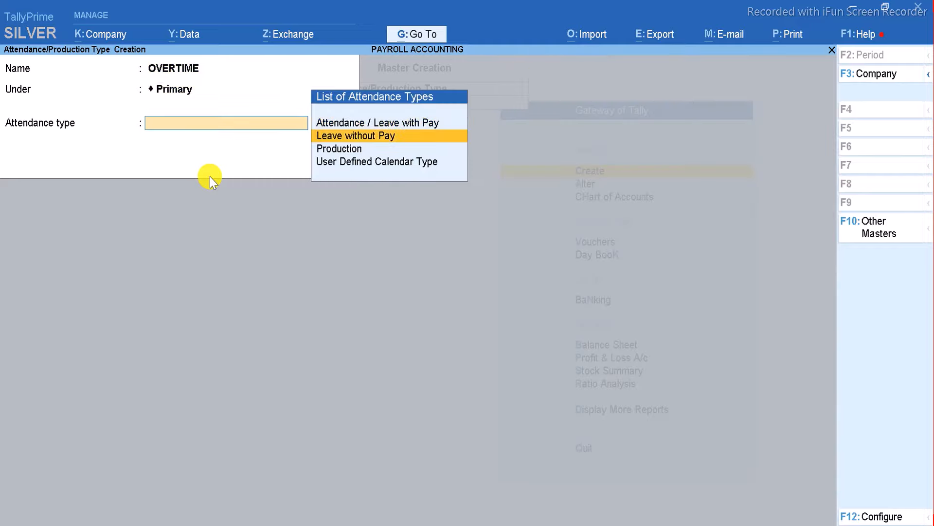
key(Down)
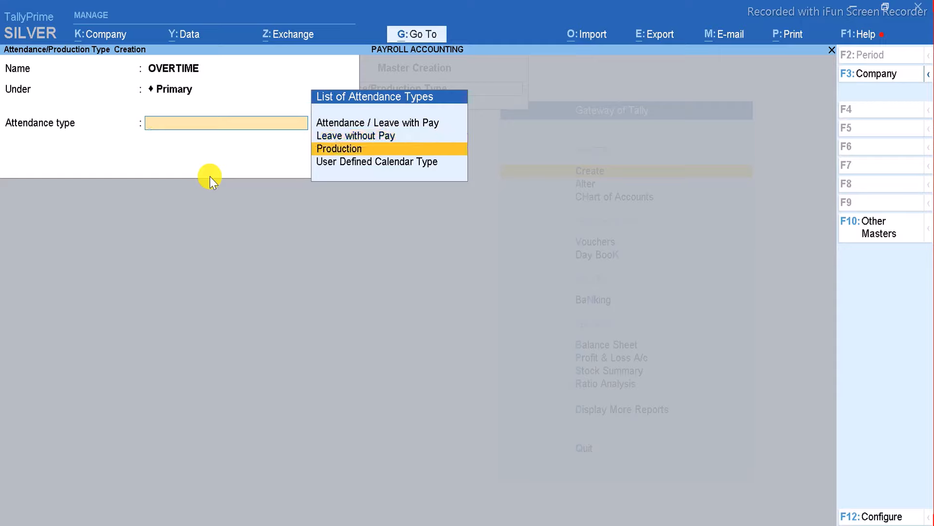
key(Return)
key(Return)
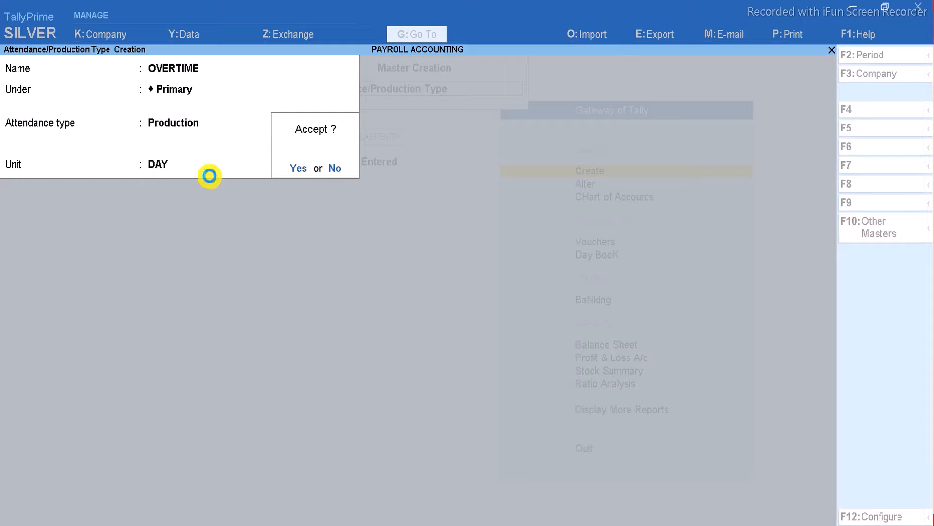
key(Return)
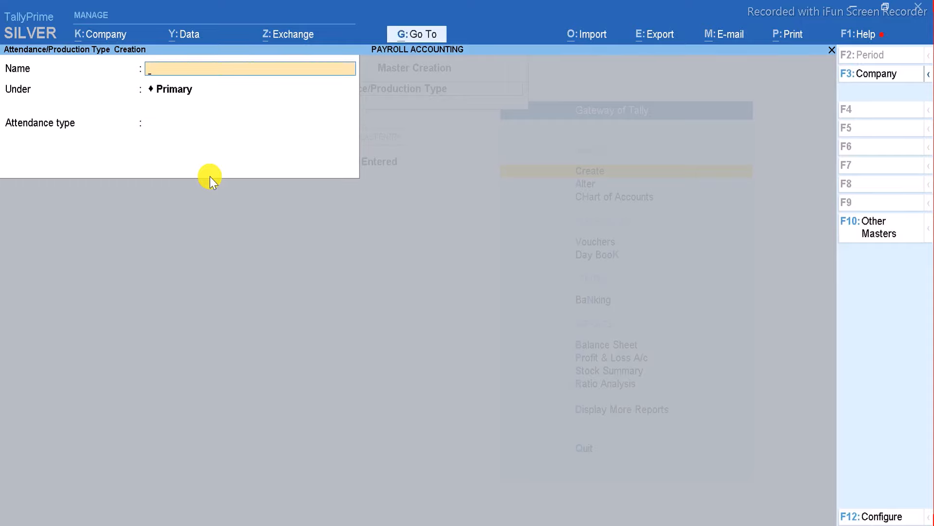
key(Escape)
key(Return)
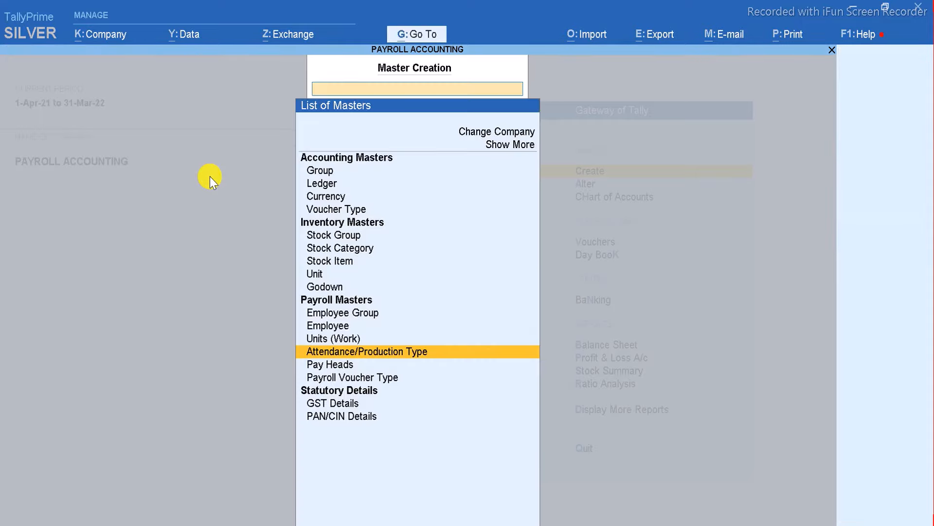
Start pay head BASIC SALARY as Earnings for Employees with Fixed income type.
key(Up)
key(Down)
key(Down)
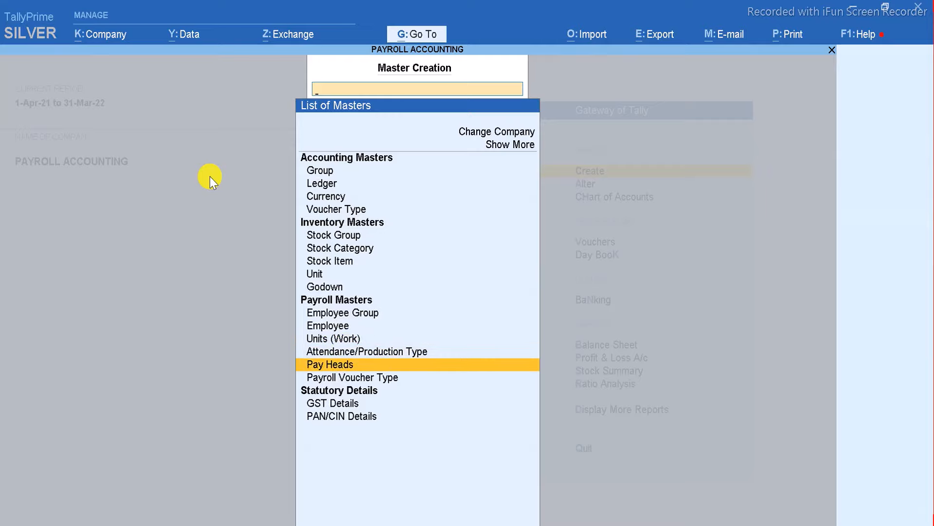
key(Return)
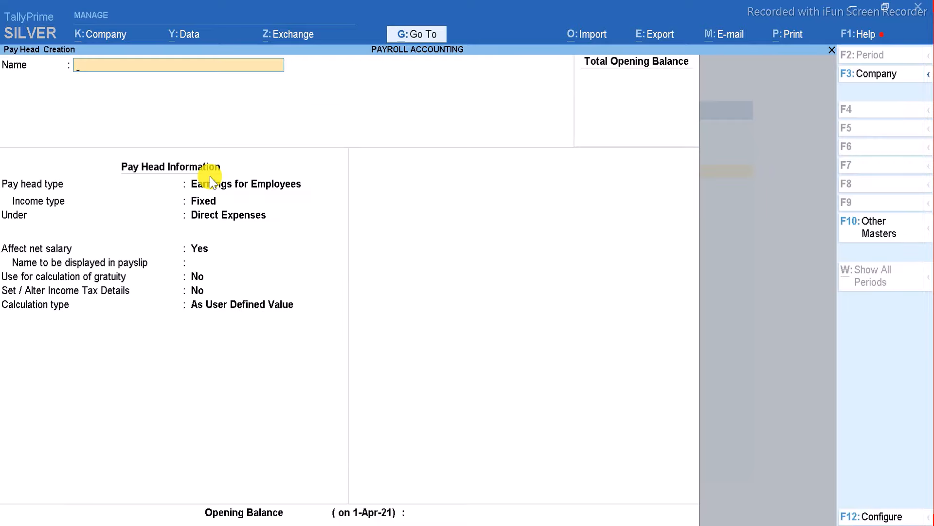
text(BASIC SALARY)
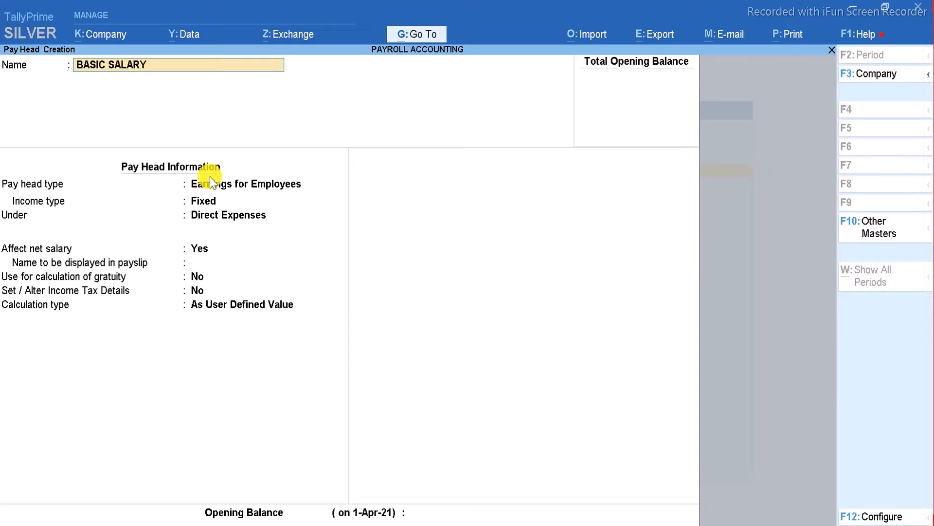
key(Return)
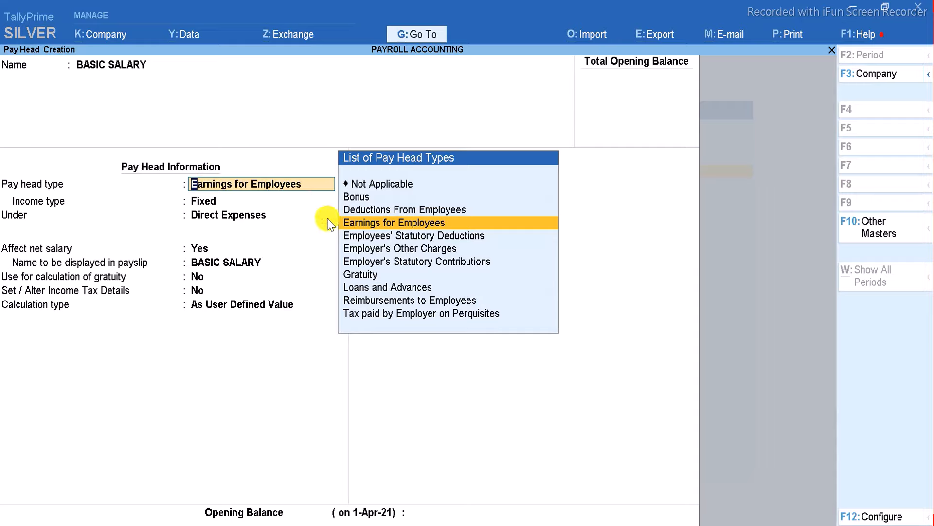
click(409, 223)
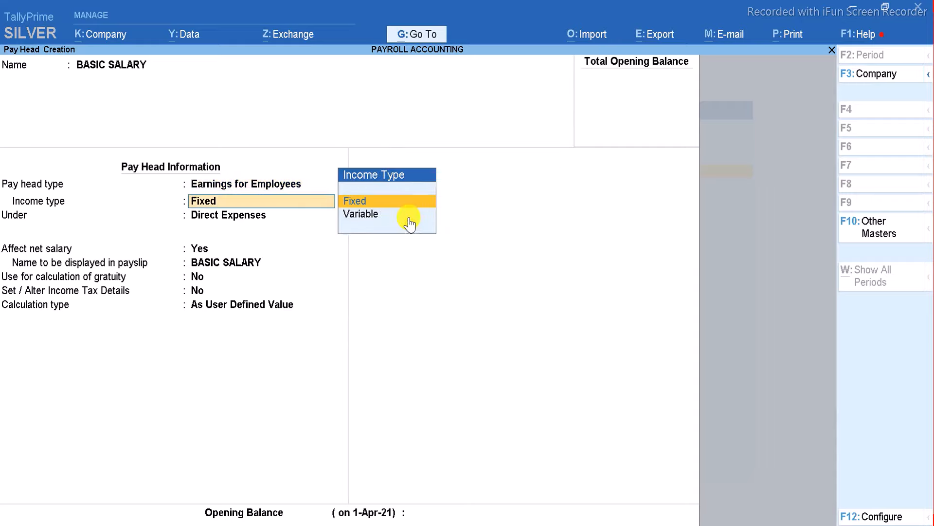
key(Return)
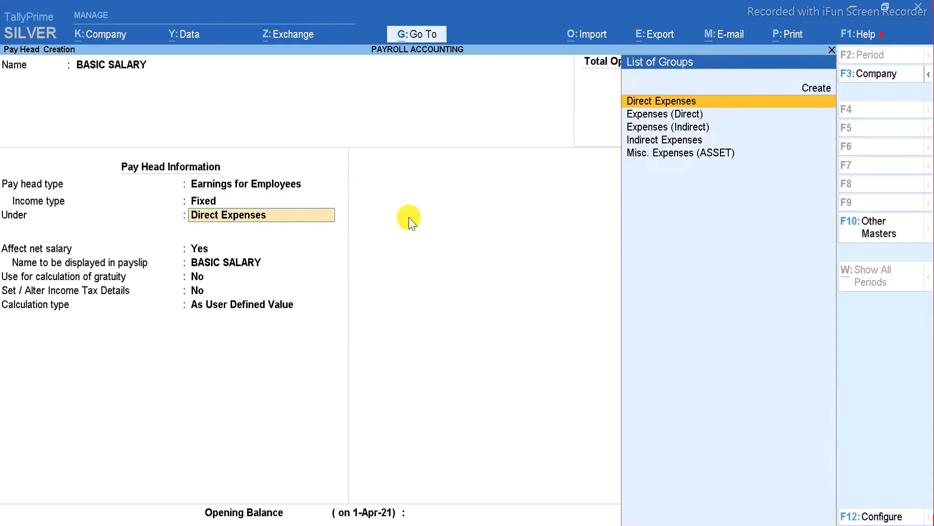
Set BASIC SALARY's parent group to Indirect Expenses, then return to the Under field.
key(Return)
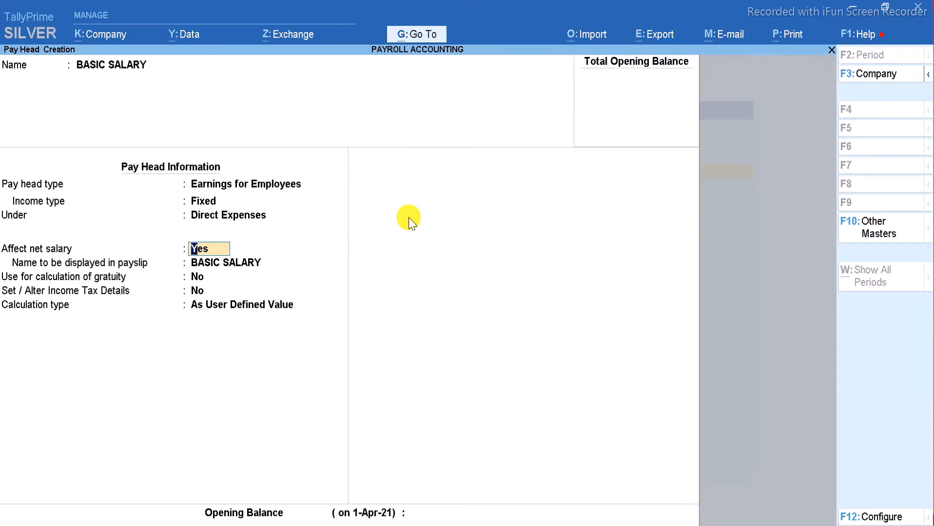
key(BackSpace)
key(Down)
key(Down)
key(Down)
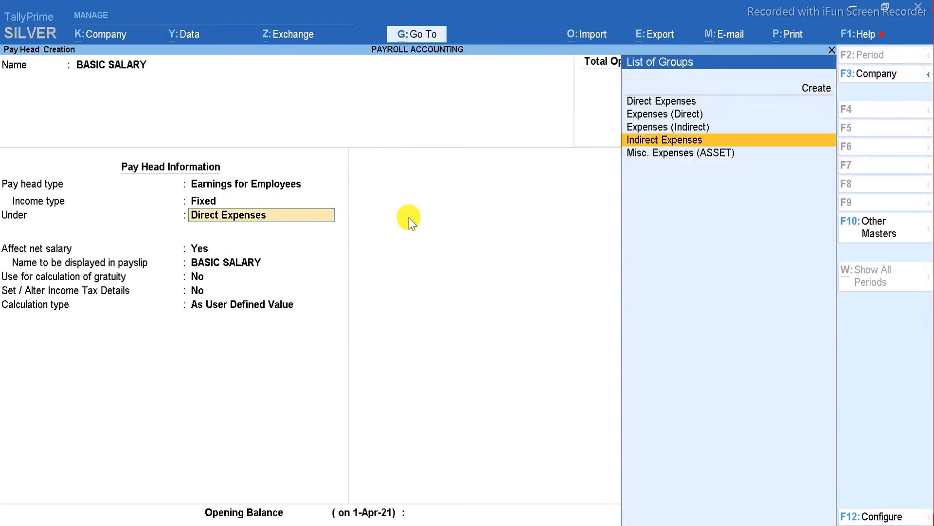
key(Return)
key(Return)
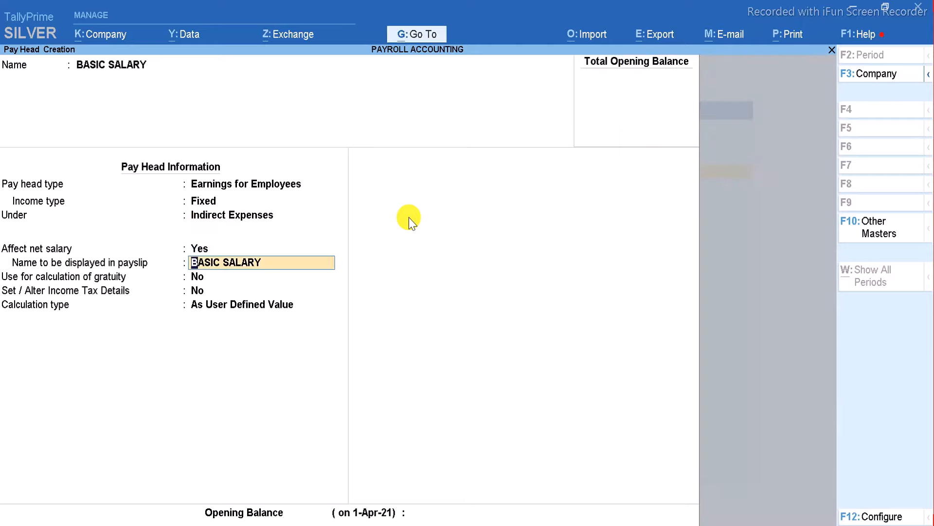
key(BackSpace)
key(BackSpace)
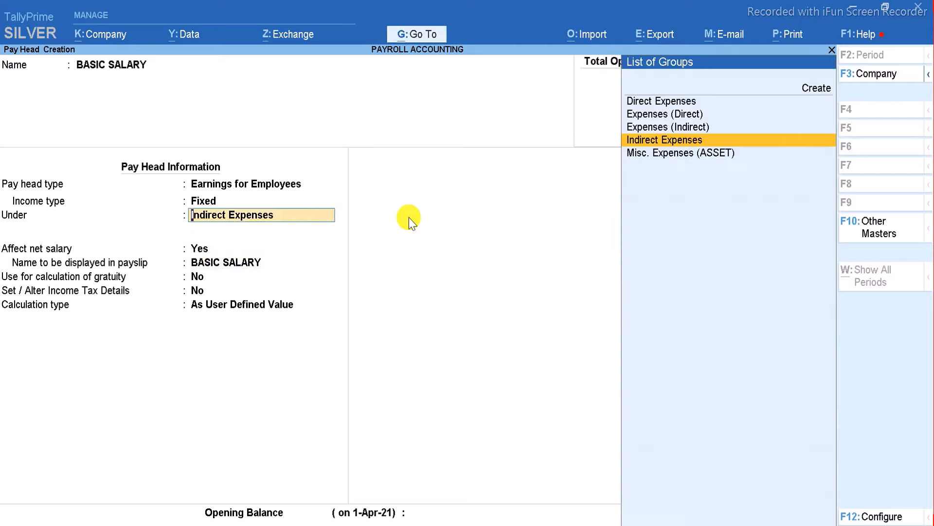
Create group SALARY & WAGES under Indirect Expenses and assign it to BASIC SALARY.
key(alt+c)
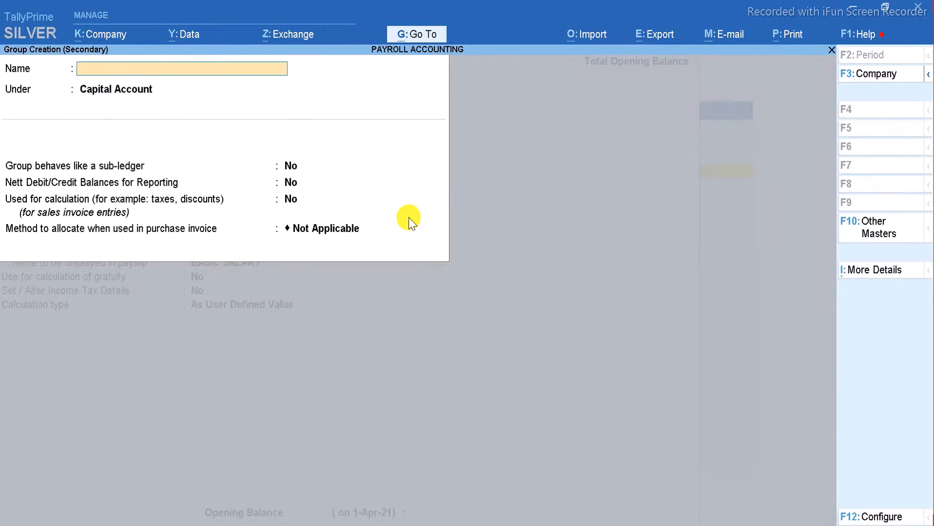
text(SALARY & WAGES)
key(Return)
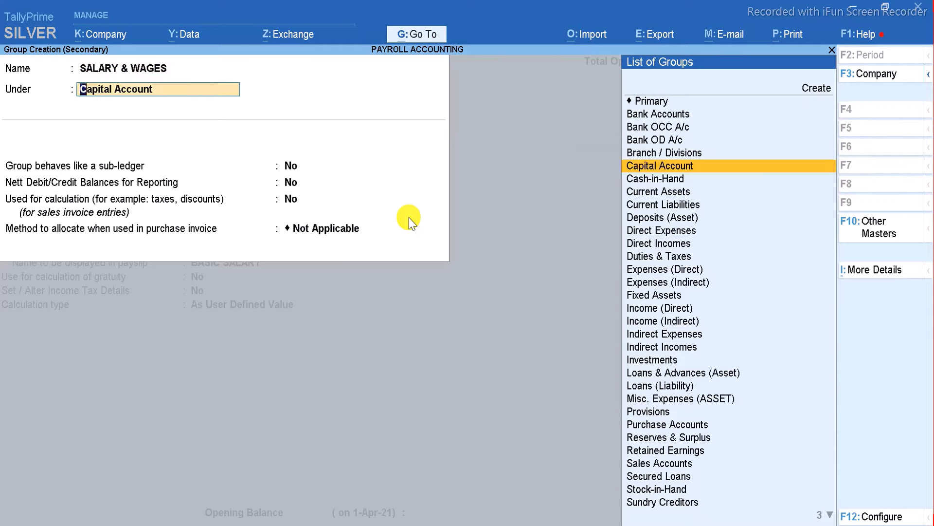
text(IND)
key(Up)
key(Return)
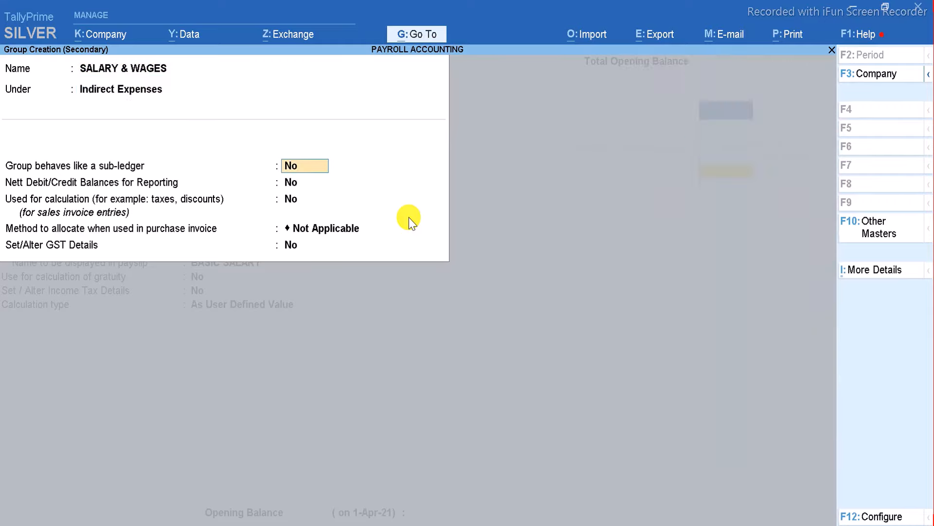
key(ctrl+a)
key(Return)
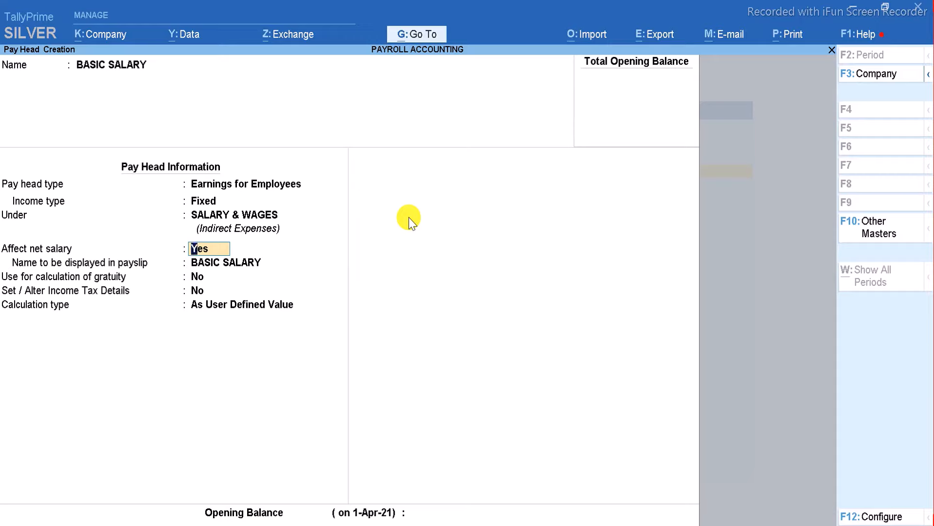
Keep As User Defined Value calculation, leave opening balance blank, and save BASIC SALARY.
key(Return)
key(Return)
key(Return)
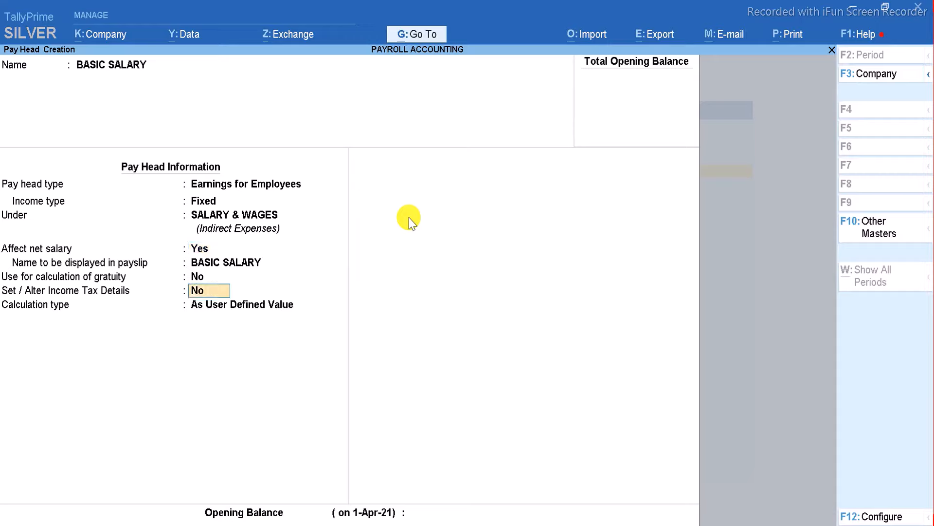
key(Return)
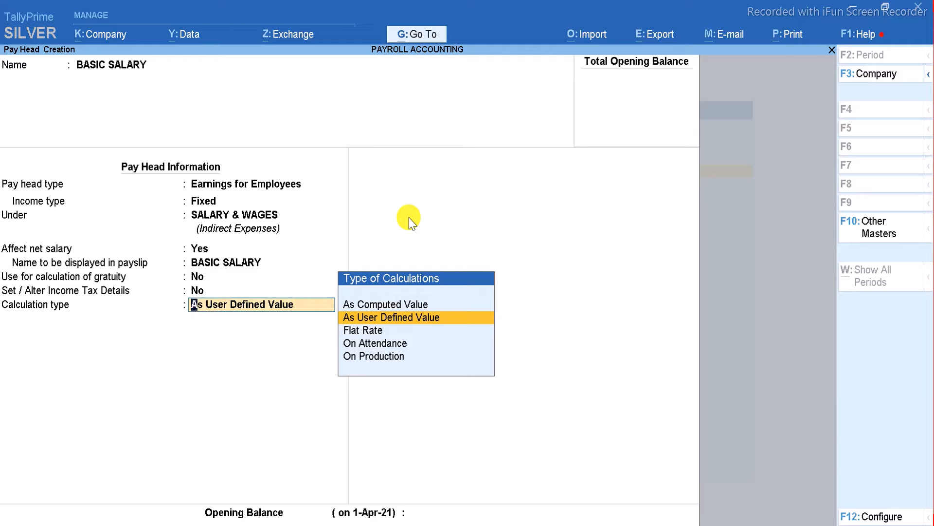
key(Return)
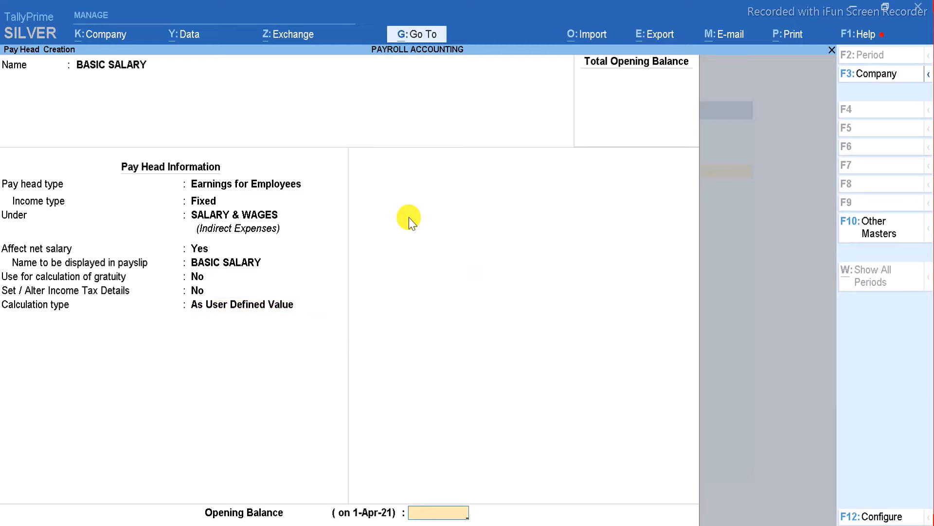
key(Return)
Create pay head HRA: Fixed earnings under SALARY & WAGES, calculated As Computed Value.
key(Return)
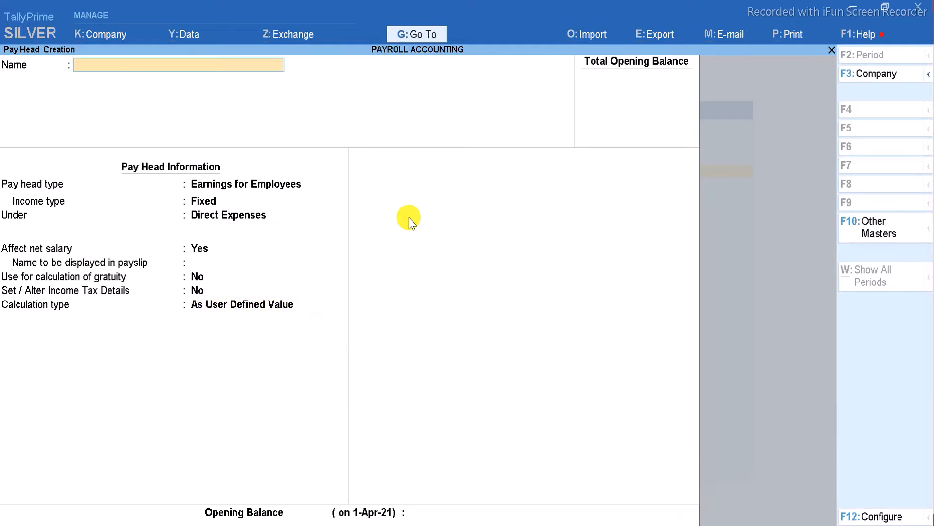
text(HRA)
key(Return)
key(Return)
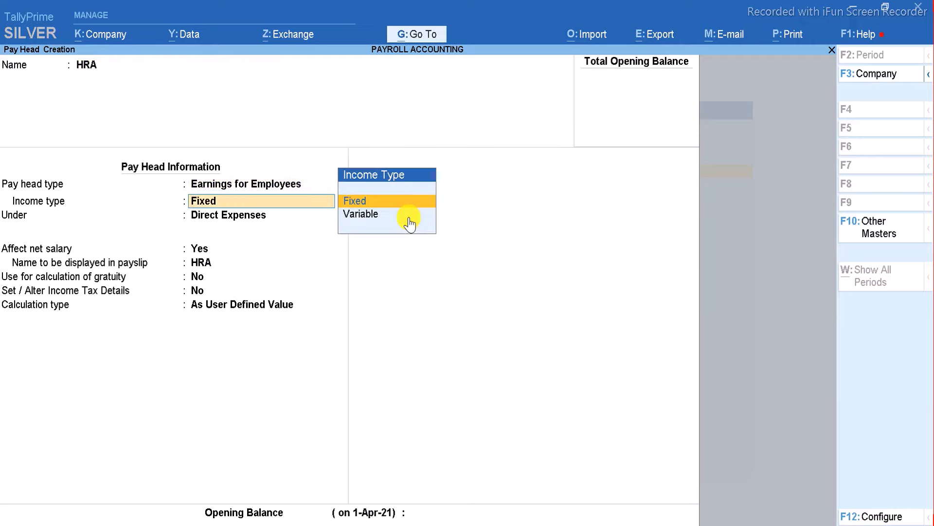
key(Return)
key(Down)
key(Down)
key(Down)
key(Down)
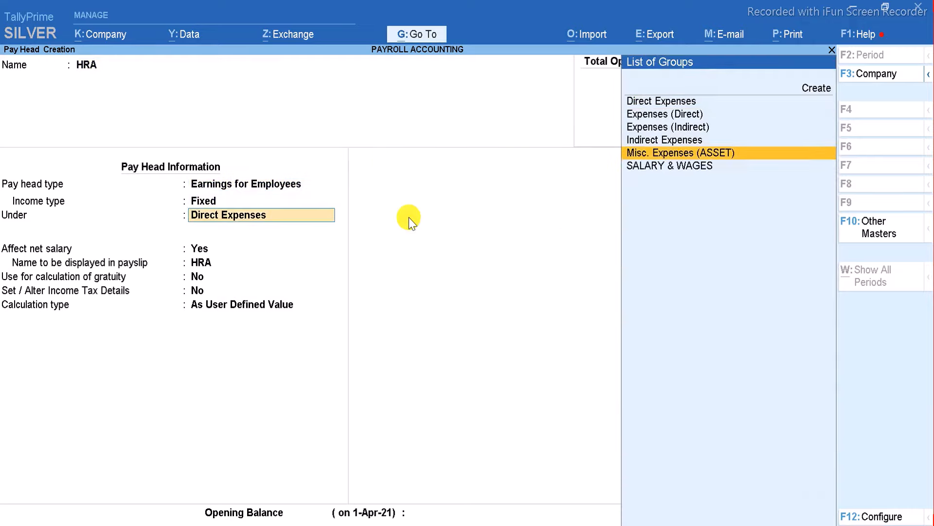
key(Down)
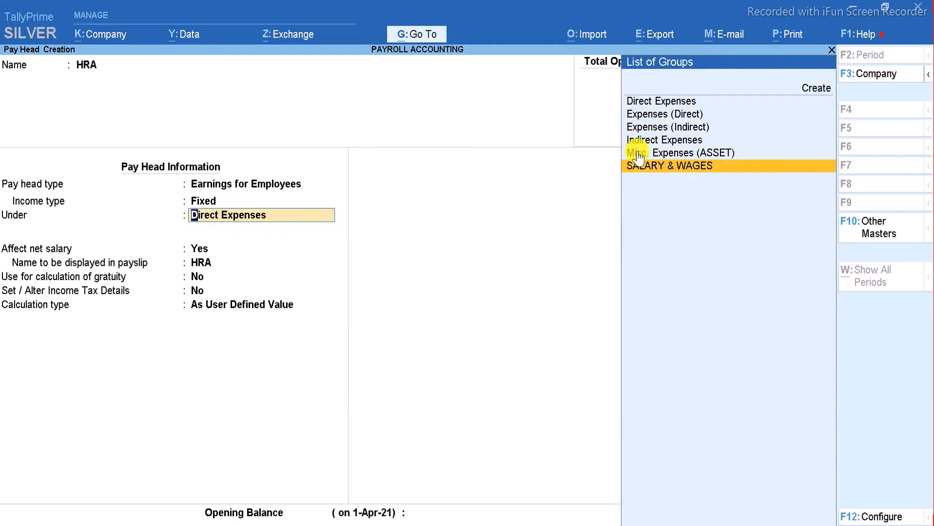
click(699, 168)
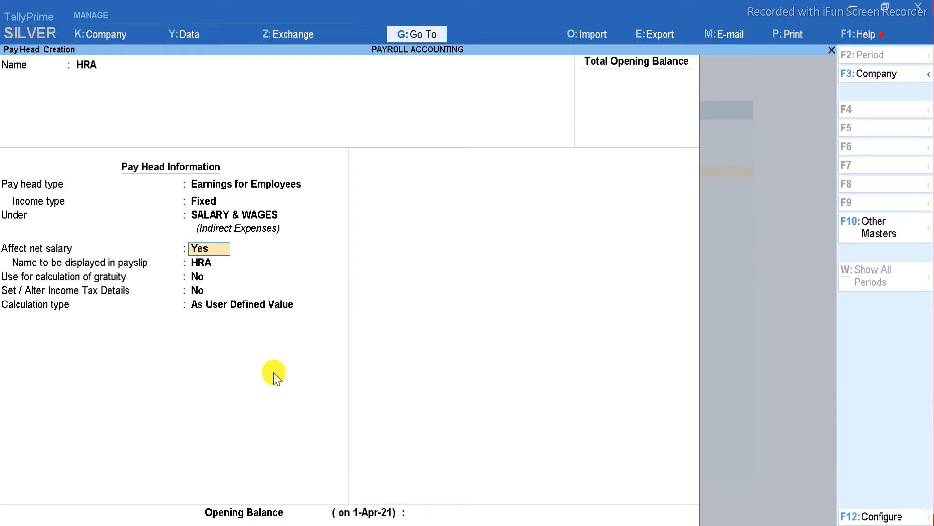
key(Return)
key(Return)
key(Return)
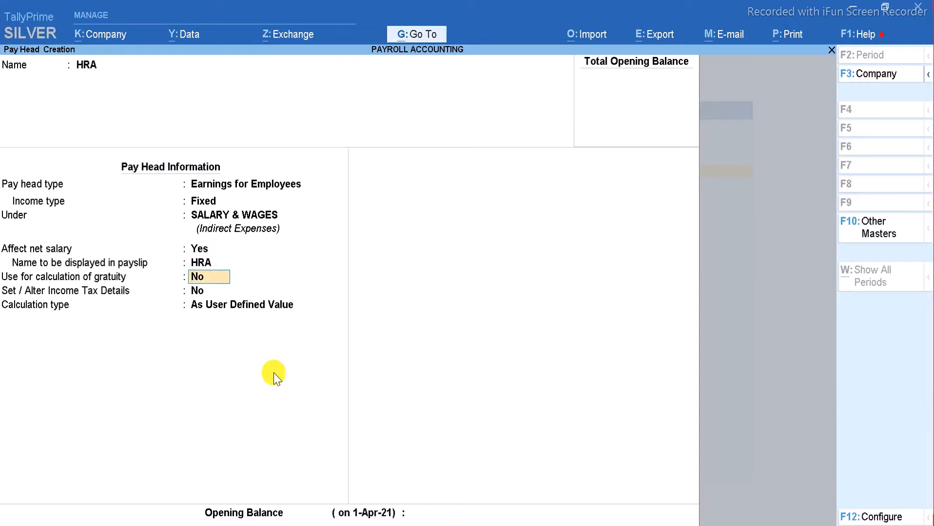
key(Return)
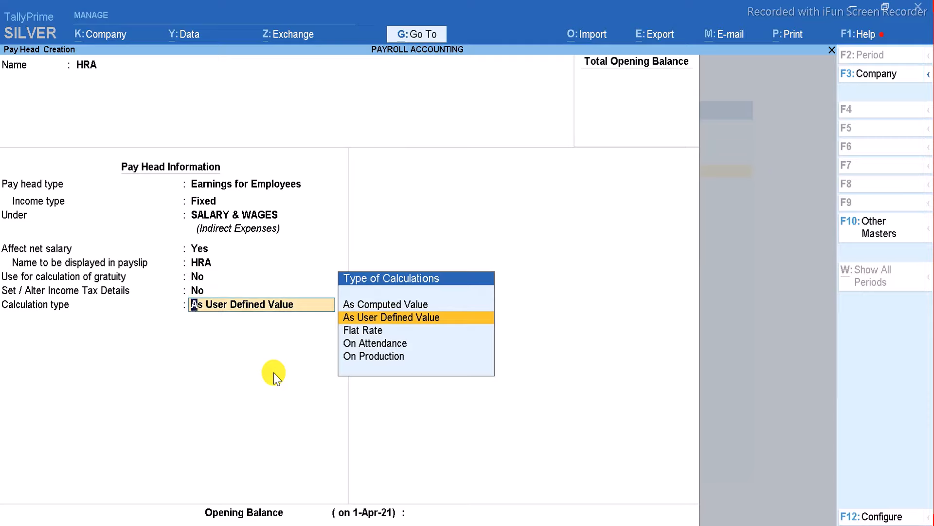
key(Up)
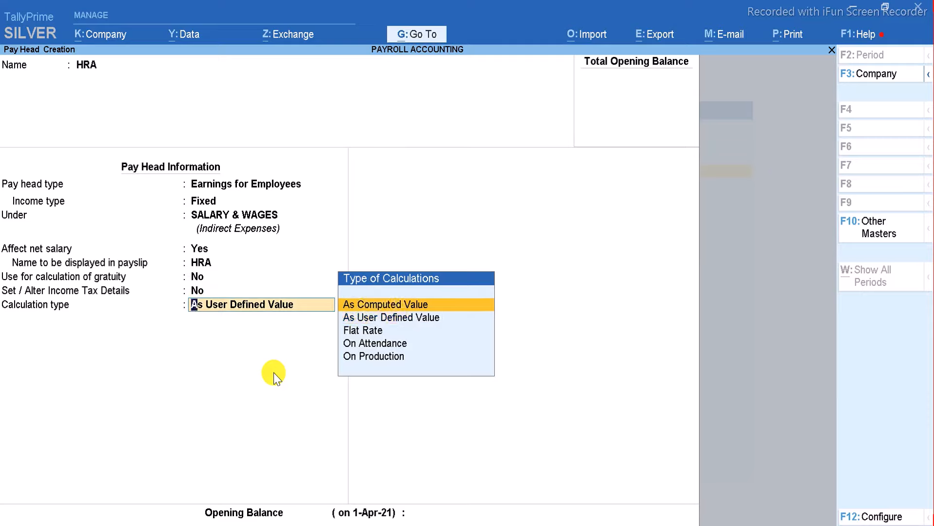
key(Return)
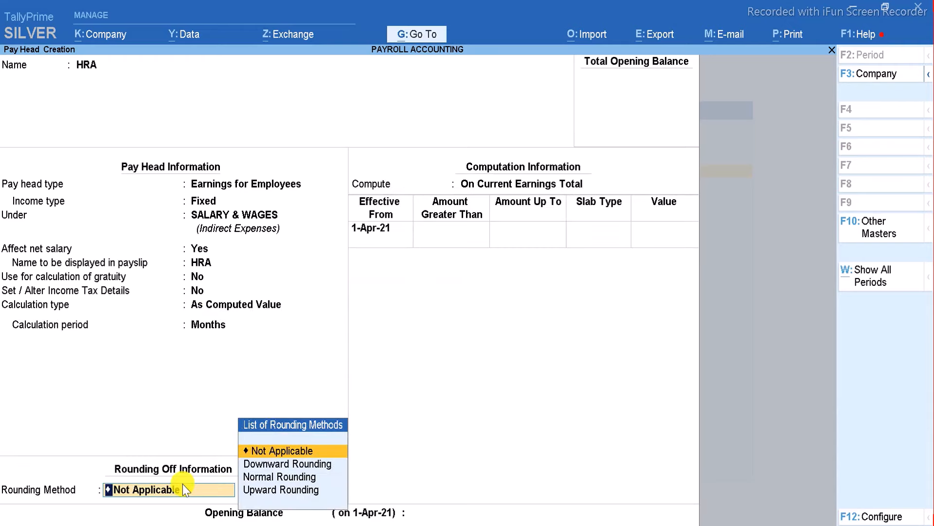
Leave HRA rounding as Not Applicable and compute it On Specified Formula.
click(317, 448)
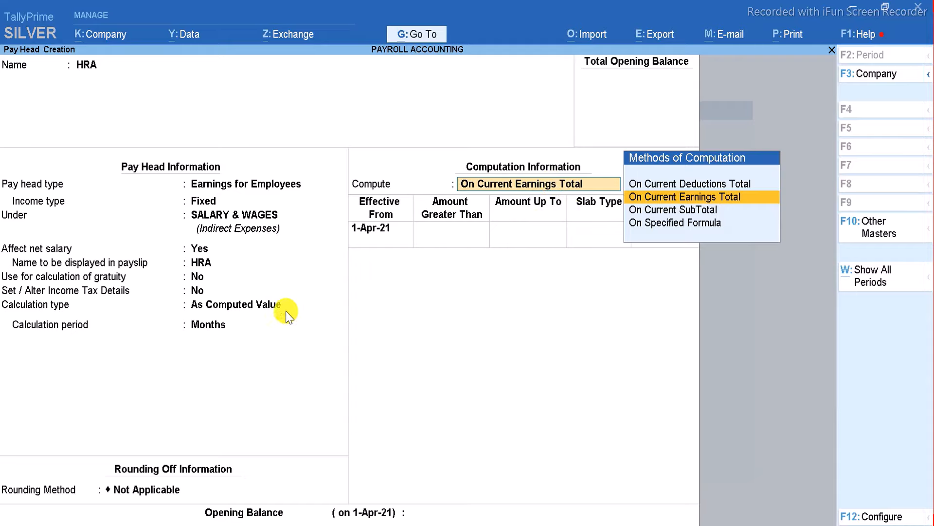
key(Down)
key(Down)
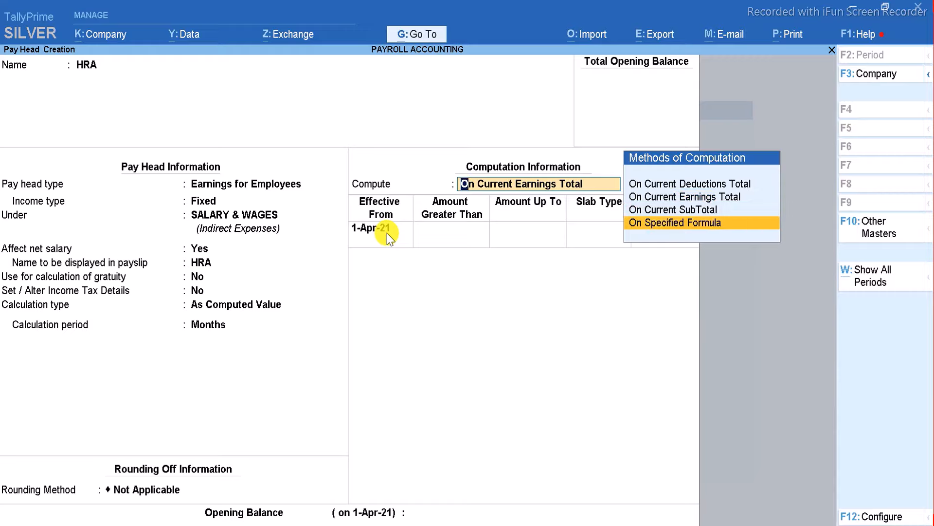
key(Return)
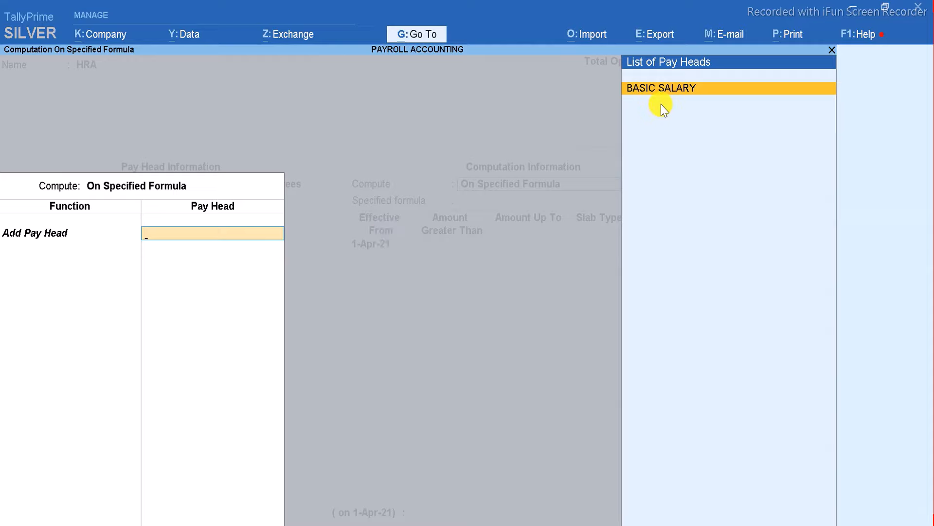
Make BASIC SALARY the only pay head in HRA's specified formula and end the list.
key(Return)
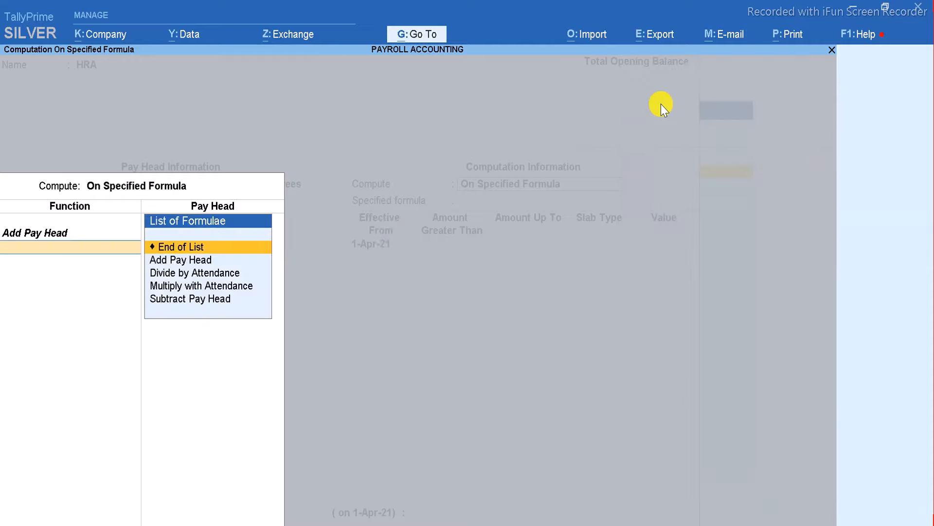
key(BackSpace)
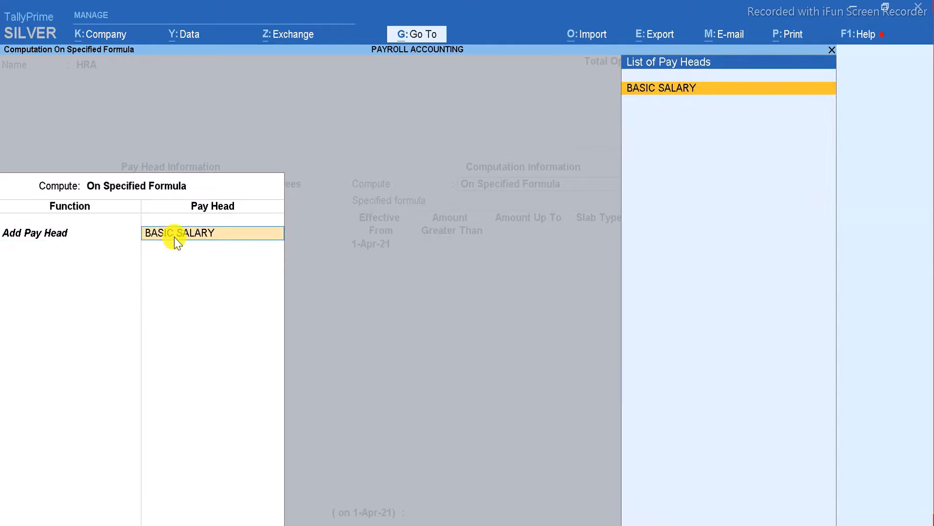
key(Return)
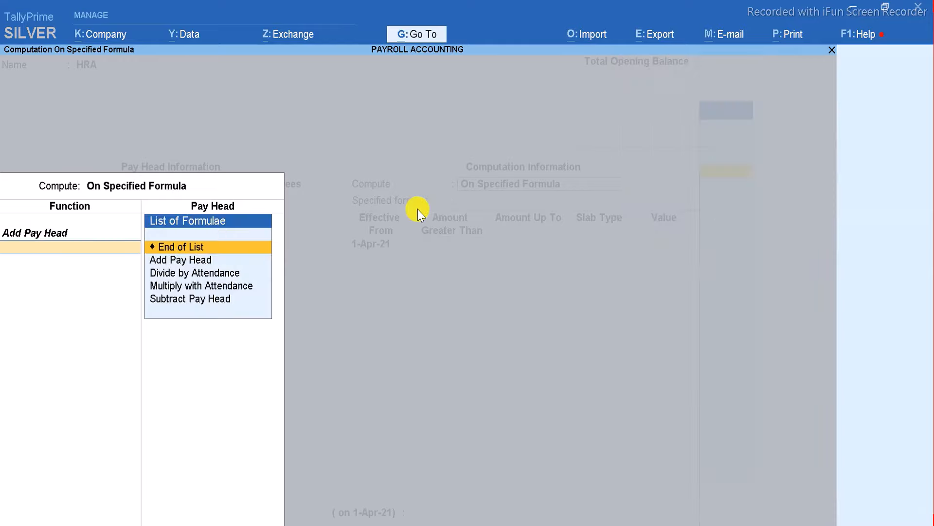
key(Return)
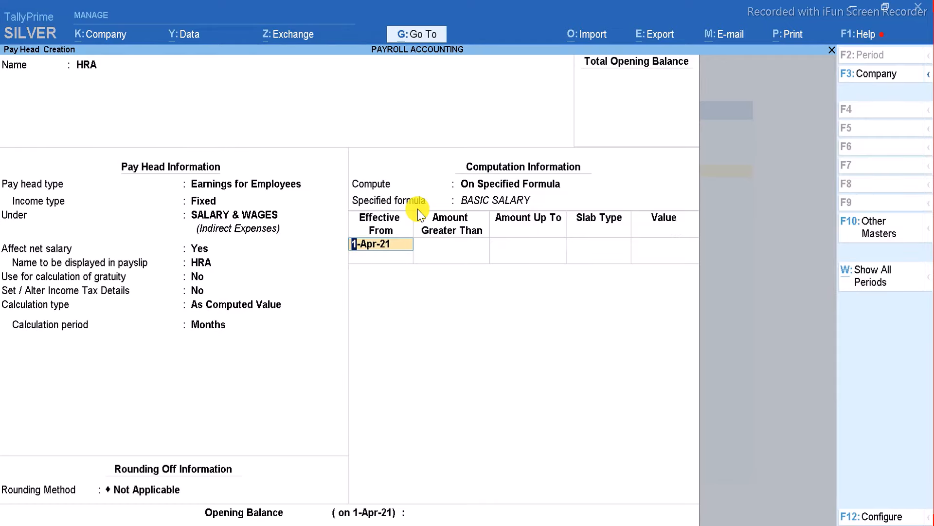
Give HRA a 2% Percentage slab from 1-Apr-21 and save the pay head.
key(Return)
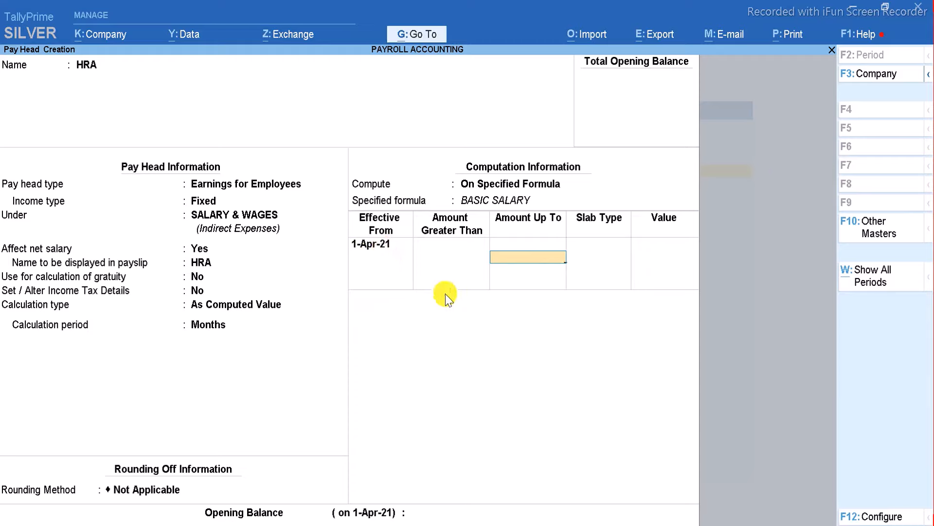
key(Return)
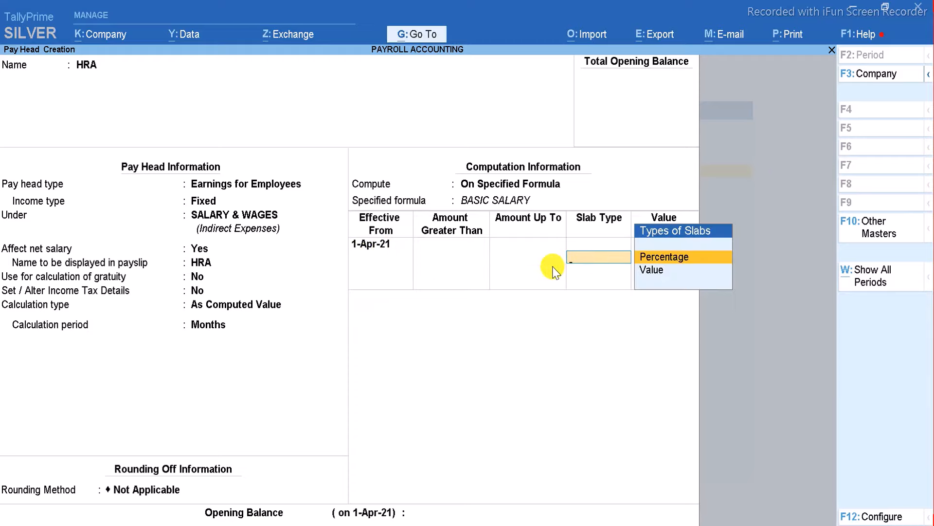
key(Return)
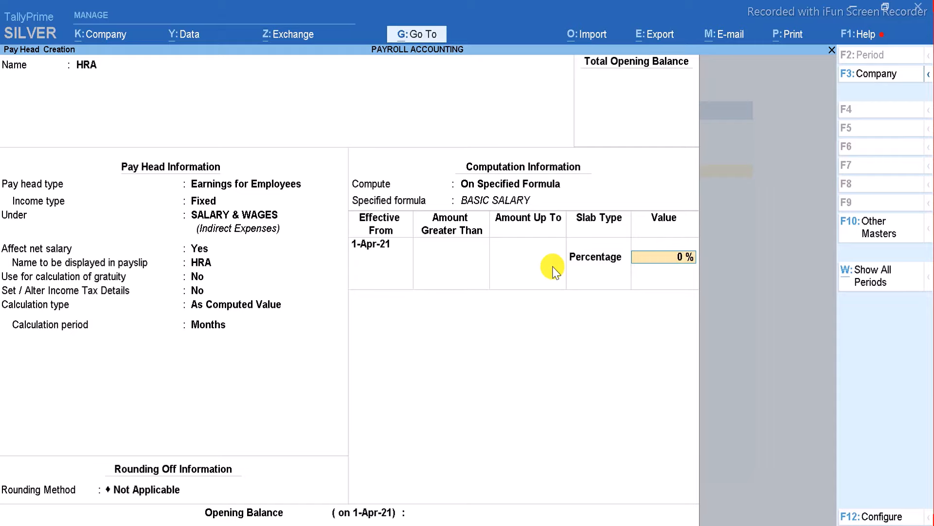
text(2)
key(Return)
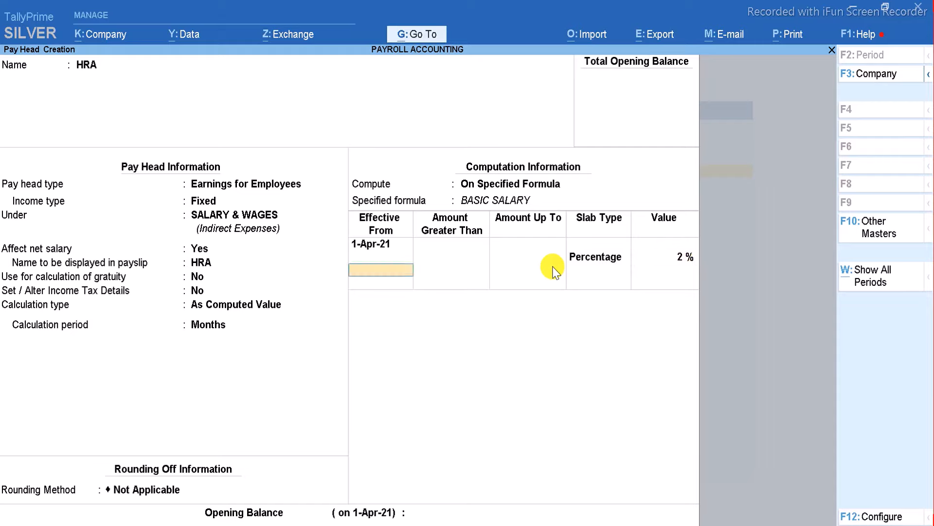
key(Return)
key(Return)
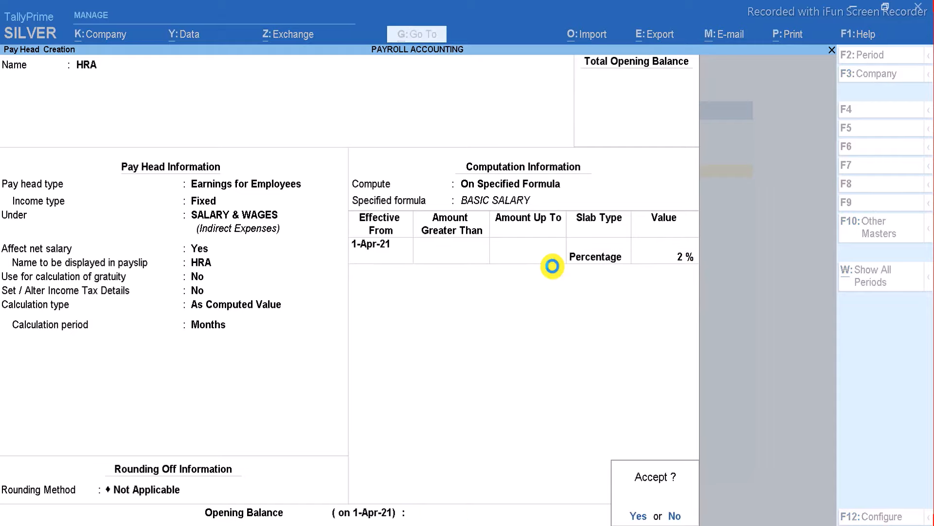
key(Return)
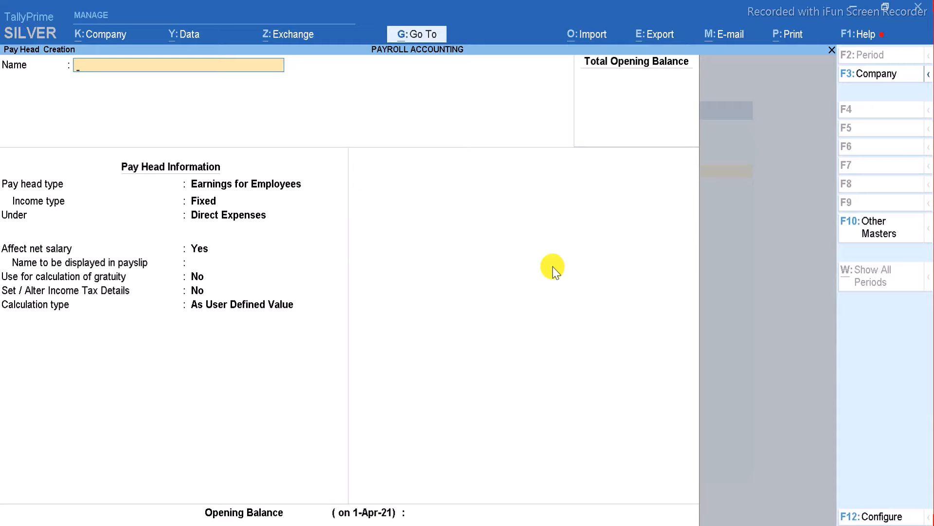
Create DA as a fixed employee earning under SALARY & WAGES, calculated As Computed Value.
text(DA)
key(Return)
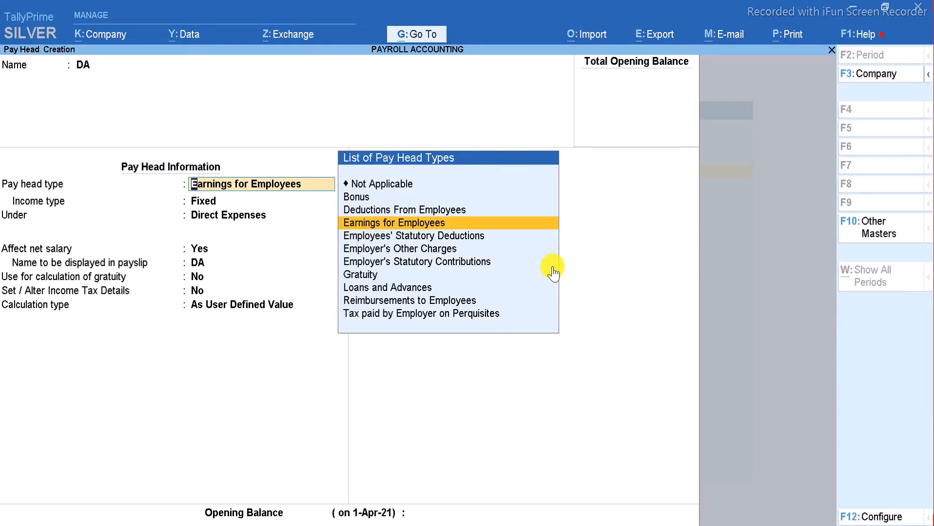
key(Return)
key(Return)
key(Down)
key(Down)
key(Down)
key(Down)
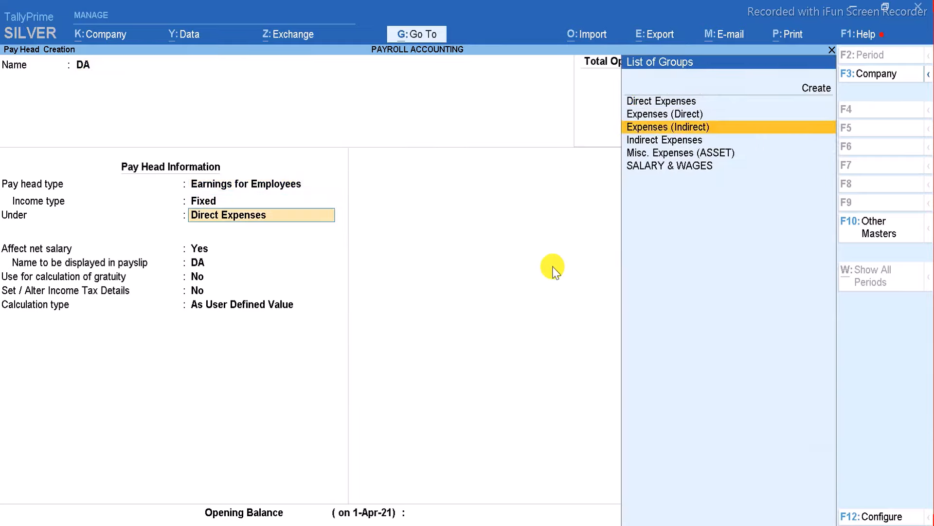
key(Return)
key(Return)
key(Return)
key(Return)
key(Return)
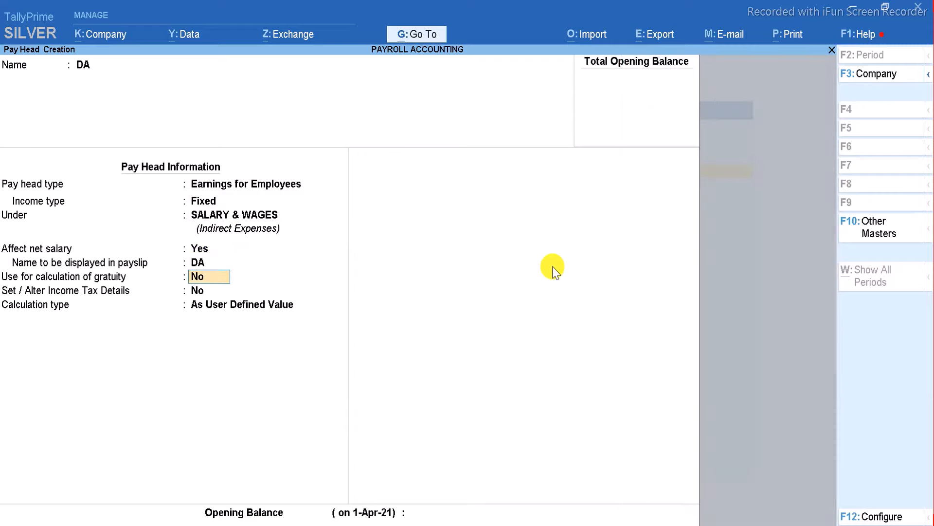
key(Up)
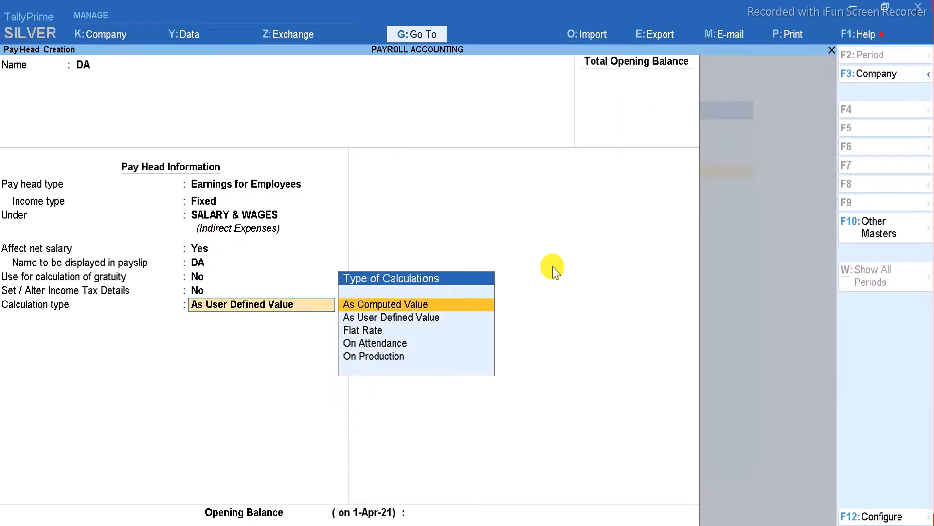
key(Return)
key(Return)
key(Down)
key(Down)
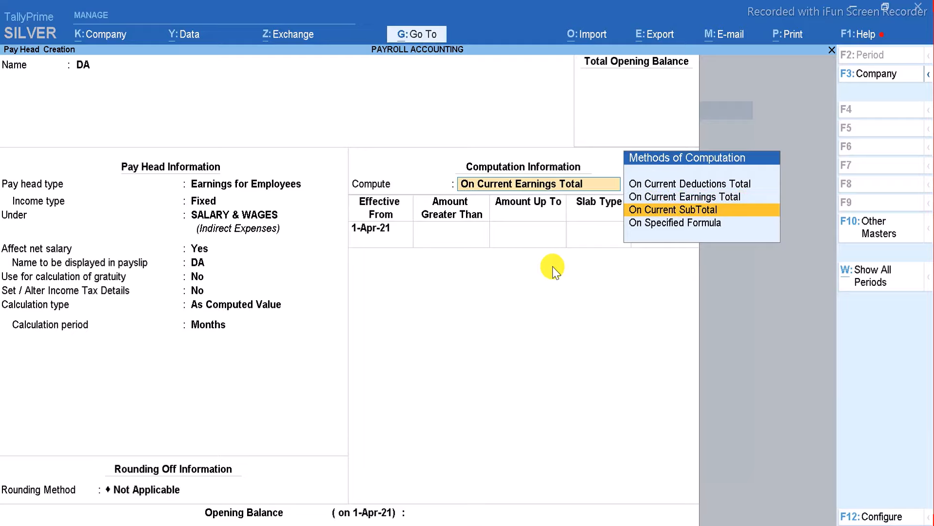
key(Return)
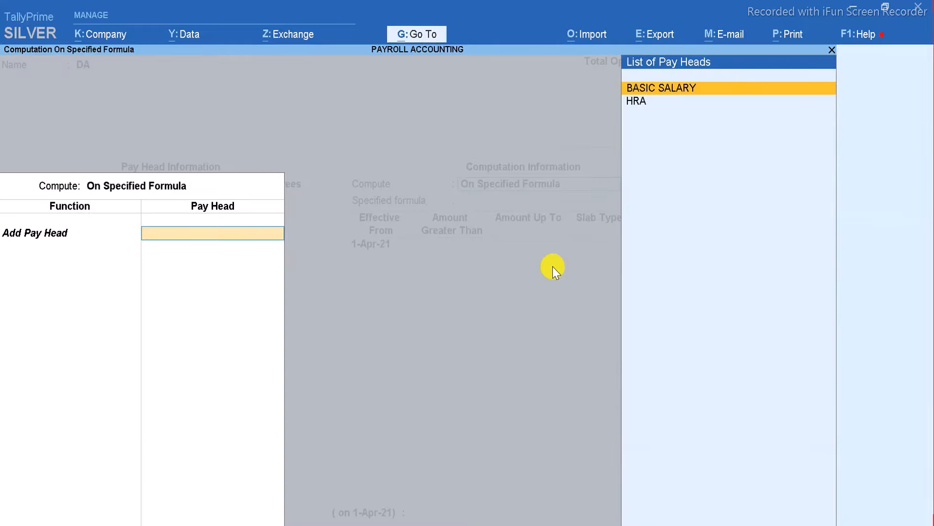
Base DA on BASIC SALARY at a 1.50% Percentage slab and save it.
key(Return)
key(Return)
key(Return)
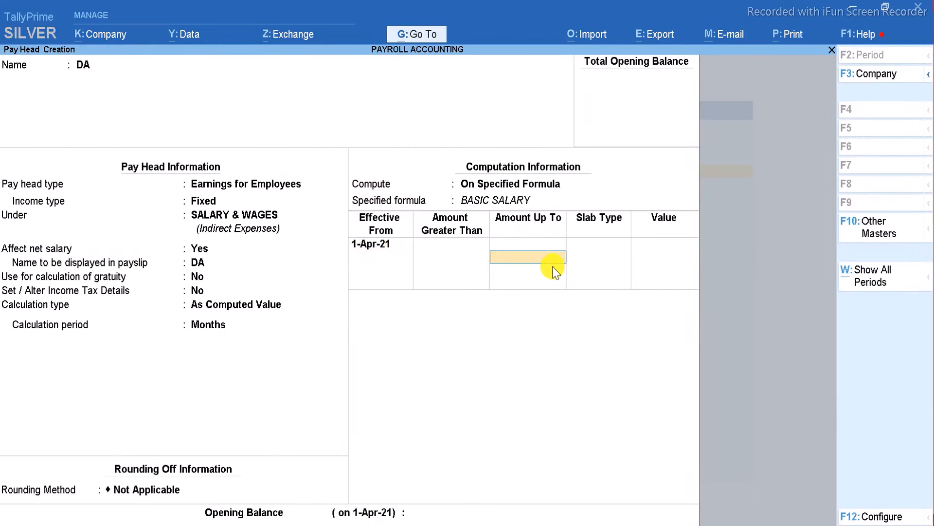
key(Return)
key(Return)
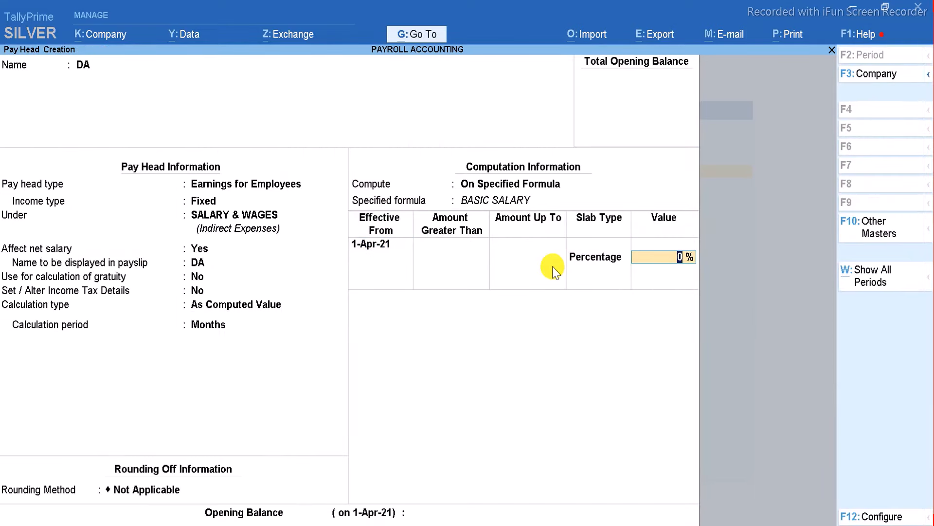
text(1.50)
key(Return)
key(Return)
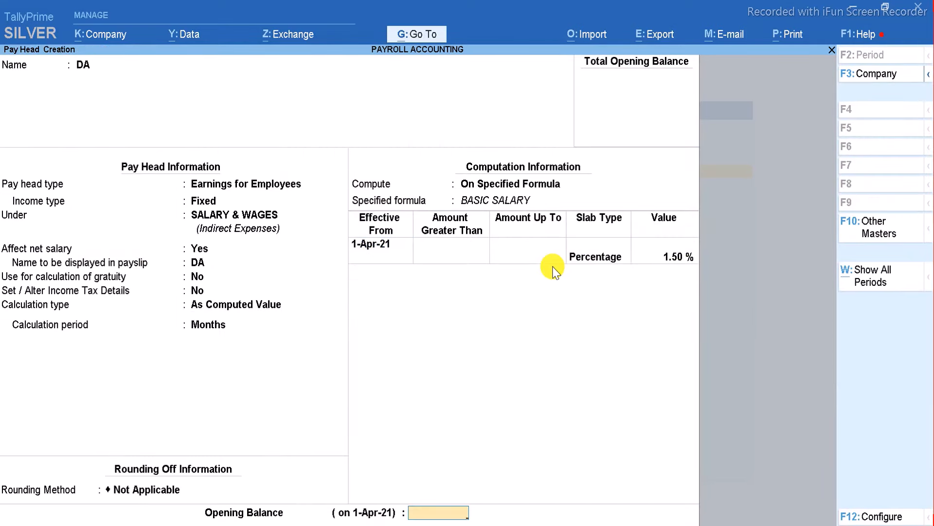
key(Return)
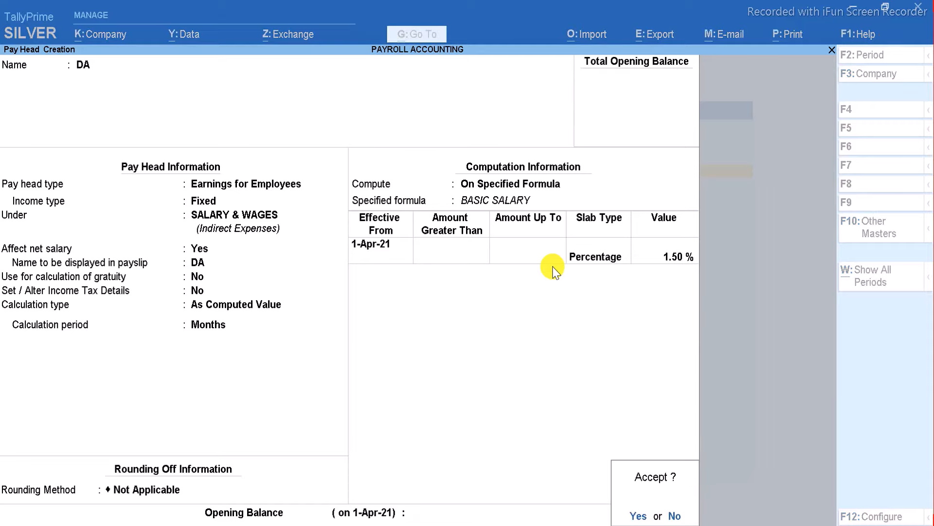
key(Return)
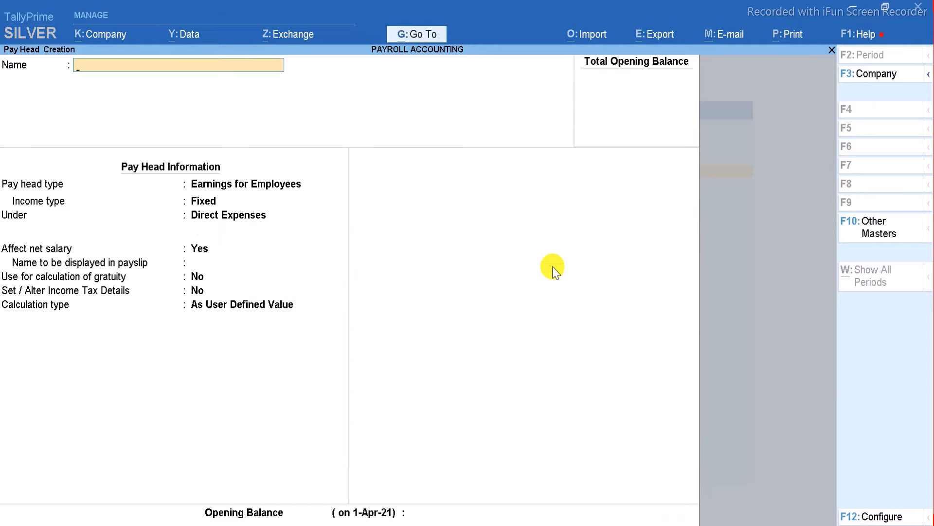
Name the pay head TA, a fixed employee earning under SALARY & WAGES, As Computed Value.
text(TA)
key(Return)
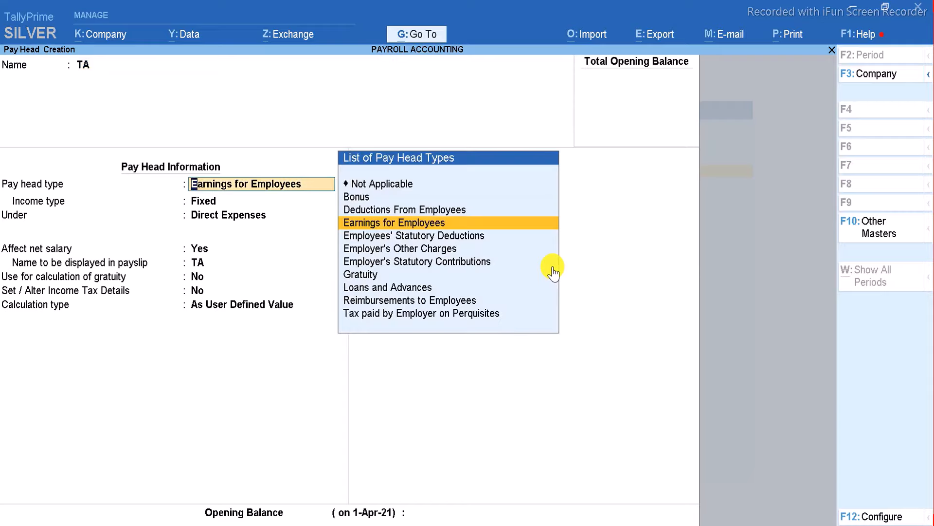
key(Return)
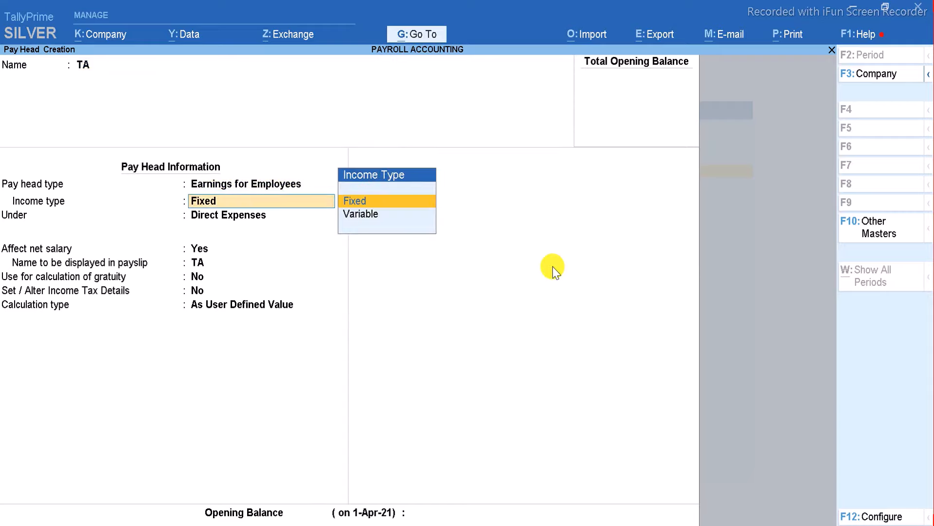
key(Return)
key(Down)
key(Down)
key(Down)
key(Down)
key(Down)
key(Return)
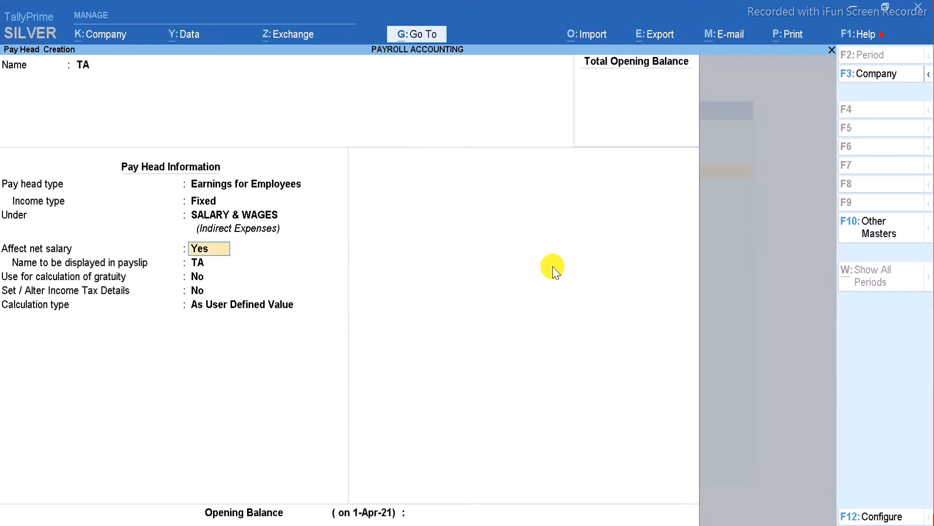
key(Return)
key(Return)
key(Return)
key(Return)
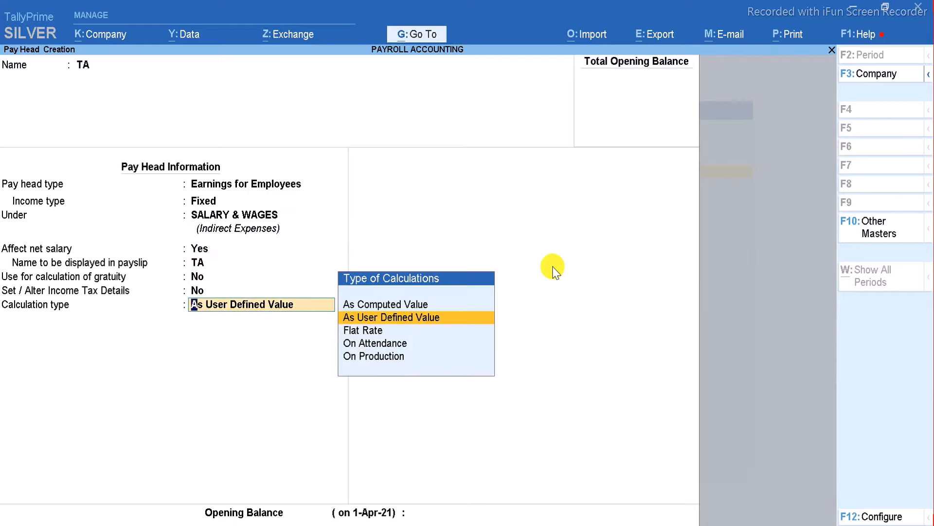
key(Up)
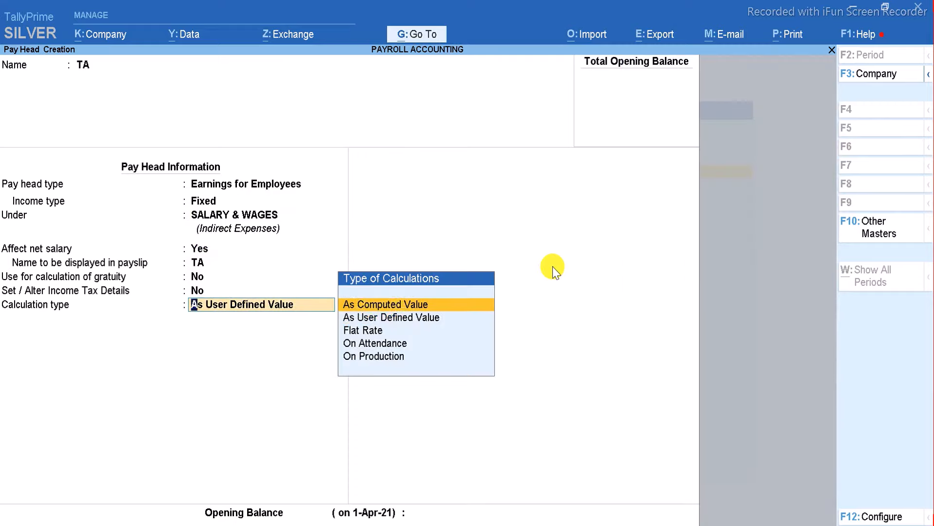
key(Return)
key(Return)
Compute TA on a formula of BASIC SALARY at a 2.20% Percentage slab.
key(Return)
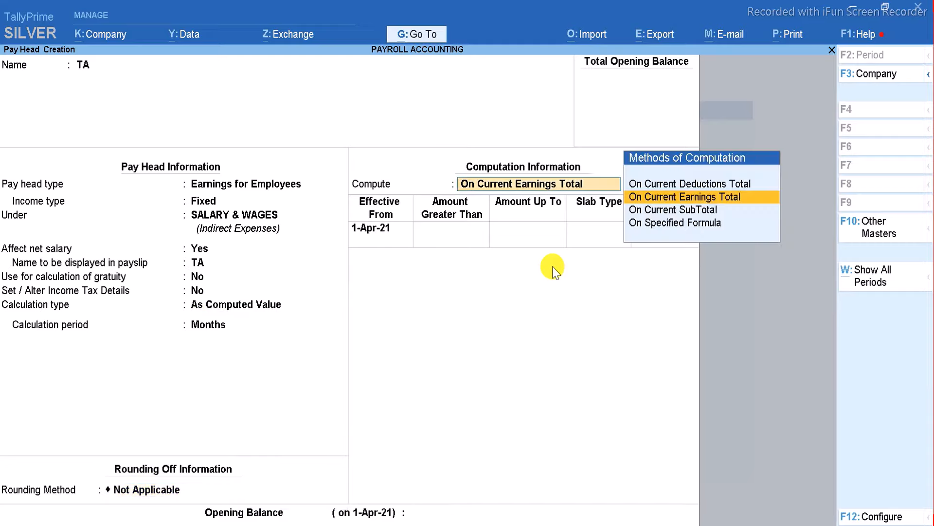
key(Down)
key(Down)
key(Return)
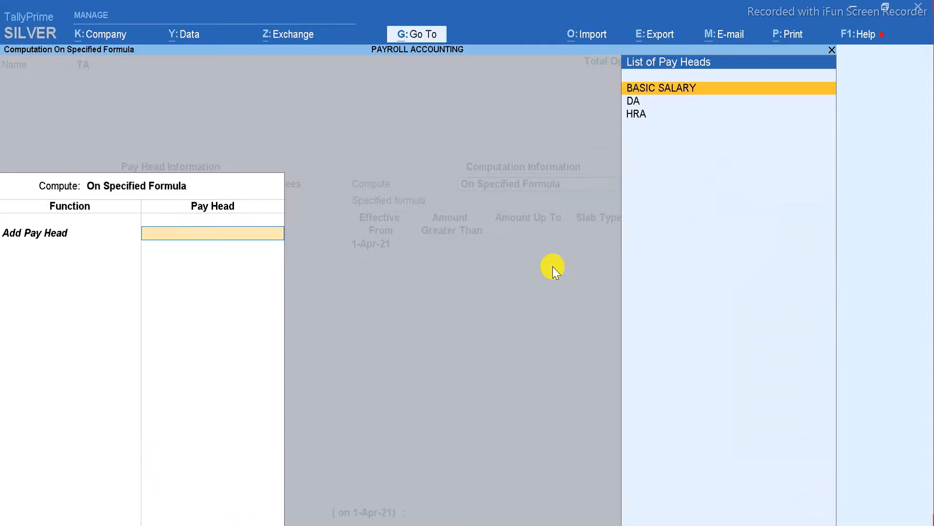
key(Return)
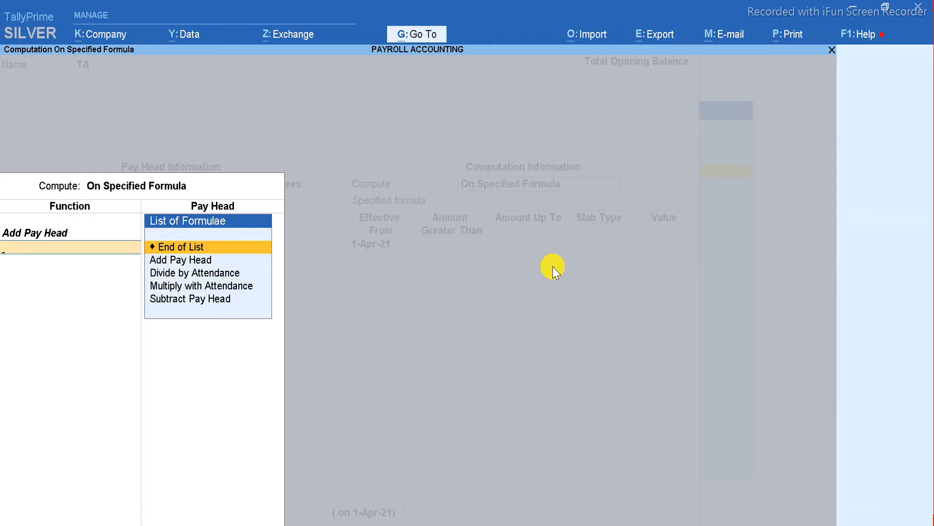
key(Return)
key(Return)
key(Return)
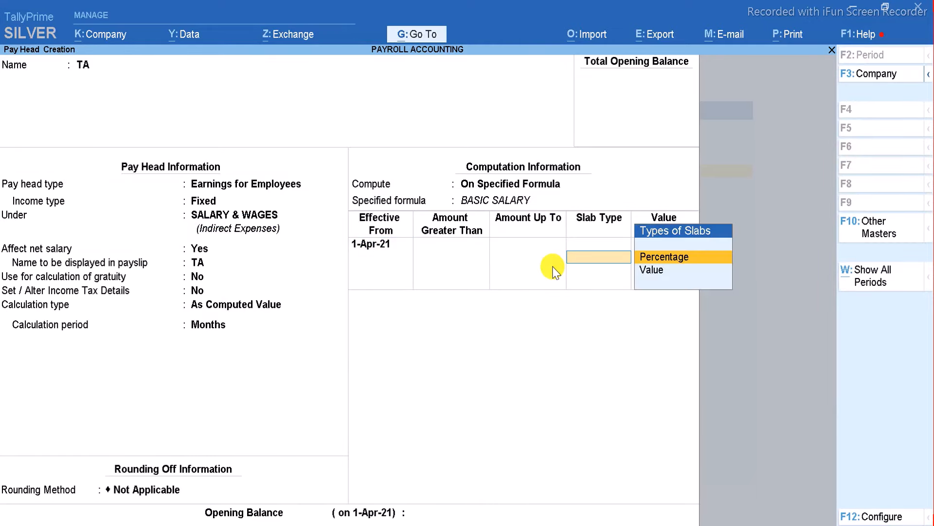
key(Return)
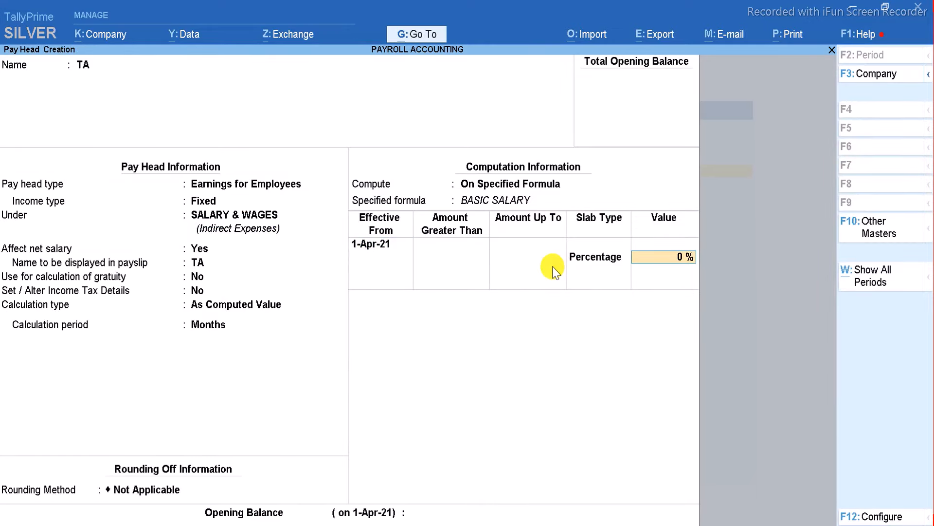
text(2.2)
key(Return)
key(Return)
key(Return)
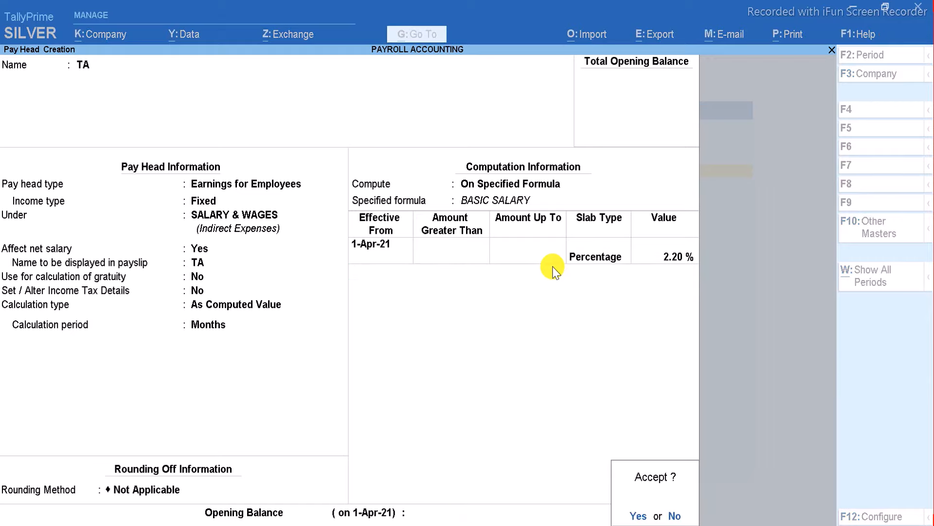
key(Return)
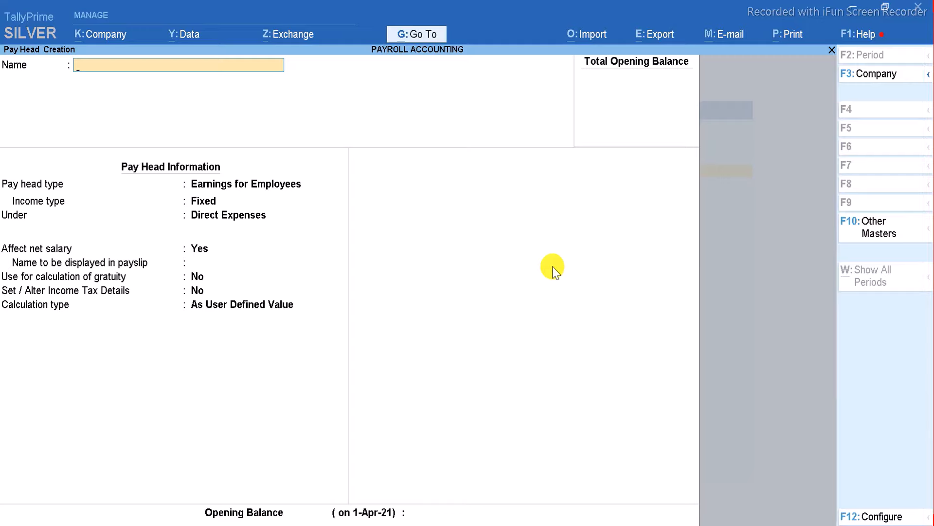
Name the pay head BOUNS, a Variable employee earning under SALARY & WAGES.
text(BOUNS)
key(Return)
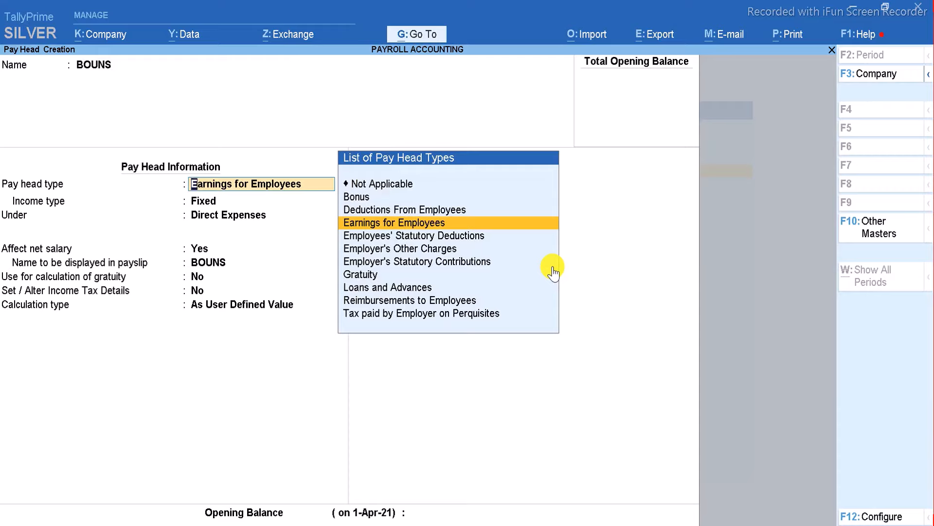
key(Return)
key(Down)
key(Return)
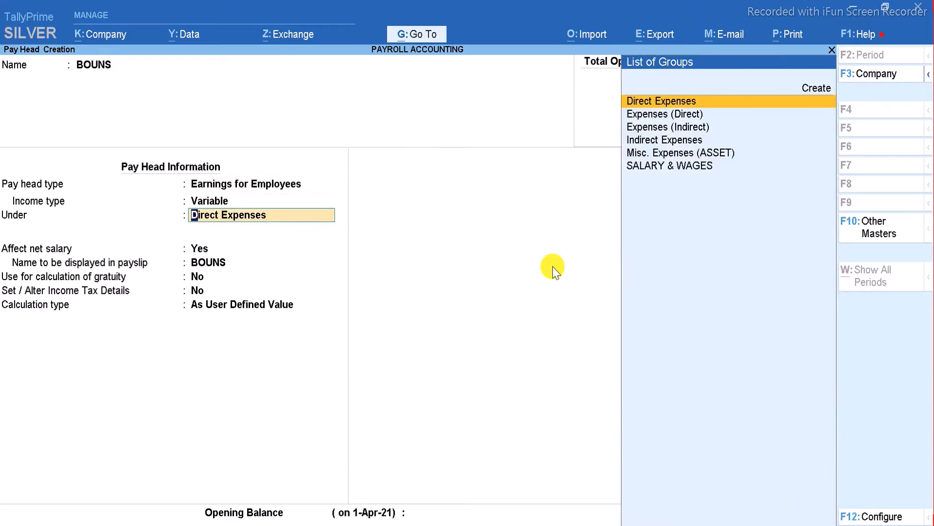
key(Down)
key(Down)
key(Down)
key(Down)
key(Down)
key(Return)
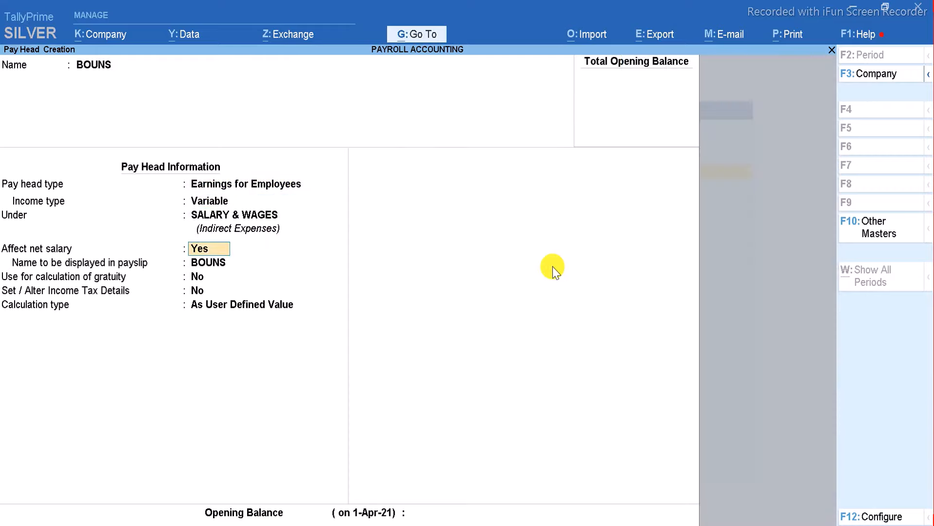
Set BOUNS to a Flat Rate calculation per Months, with rounding Not Applicable.
key(Return)
key(Return)
key(Return)
key(Return)
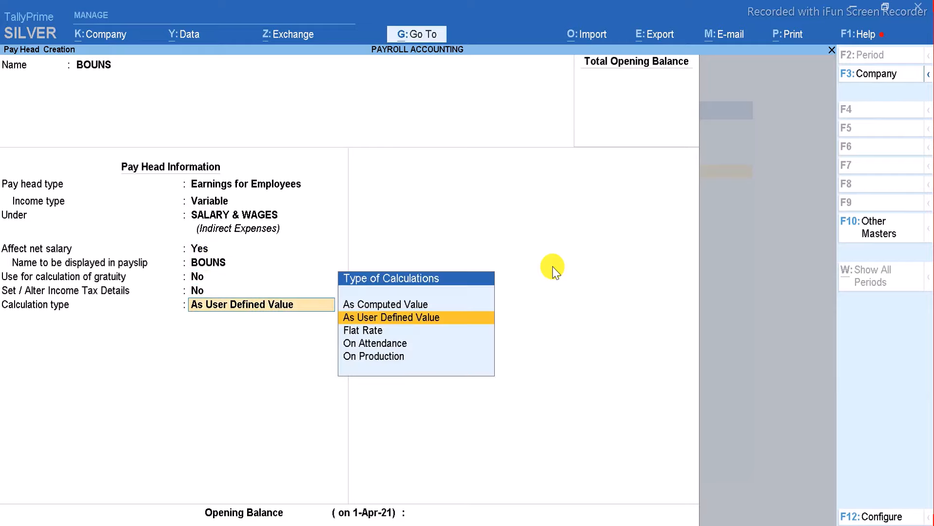
key(Down)
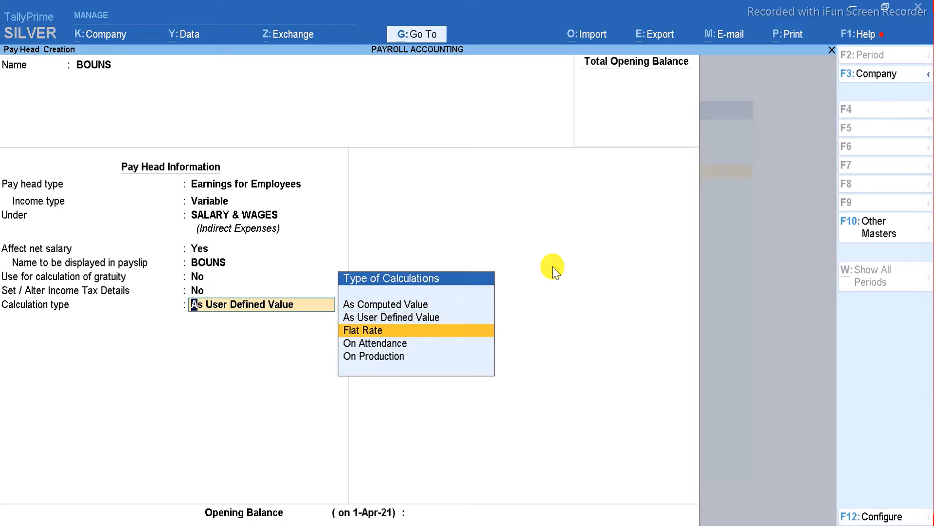
key(Return)
key(Down)
key(Down)
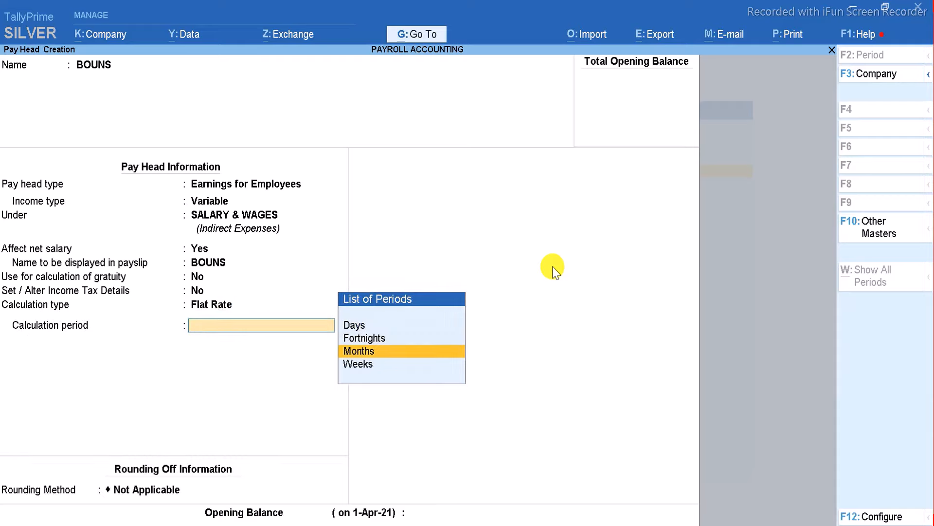
key(Return)
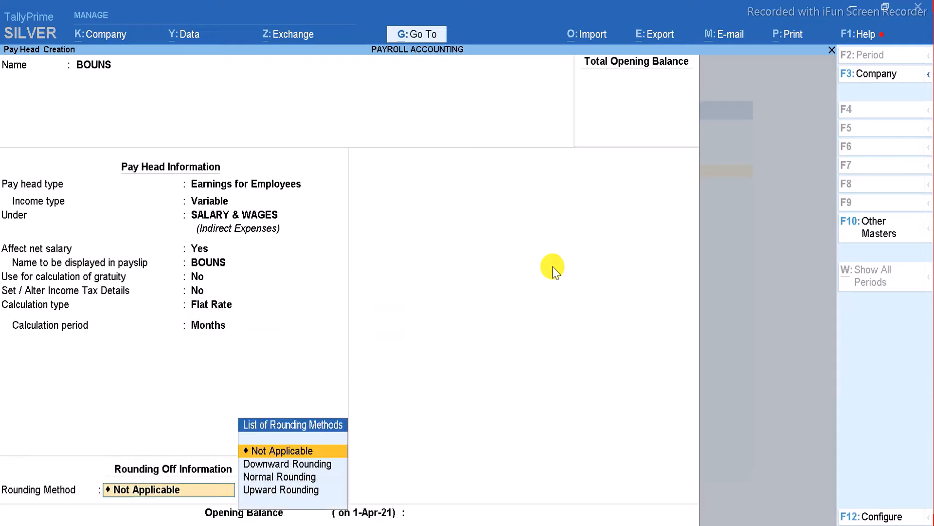
key(Return)
key(Return)
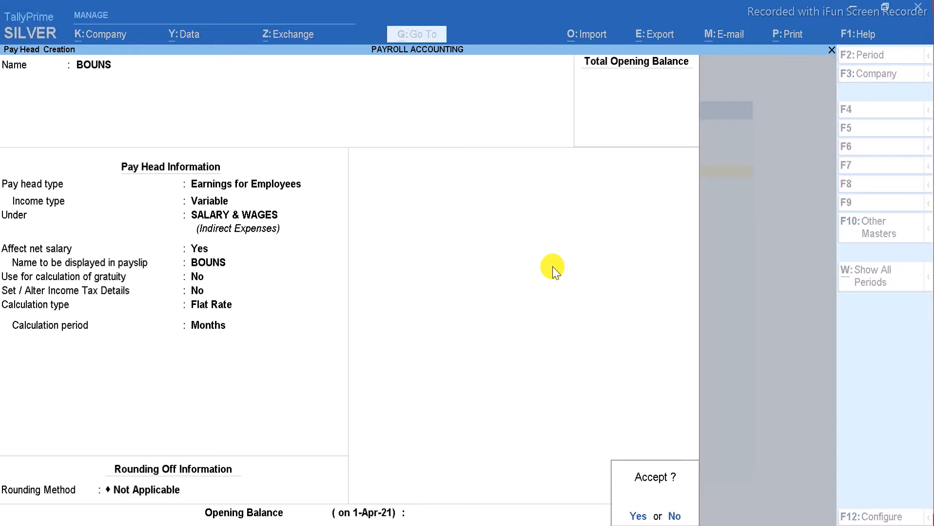
key(Return)
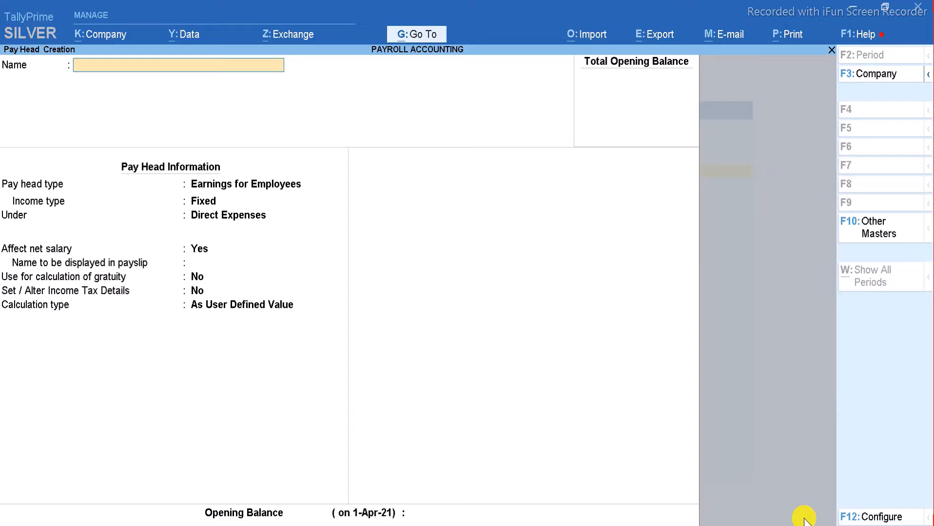
Name the pay head ABSENT, a deduction from employees under Indirect Incomes.
text(ABSENT)
key(Return)
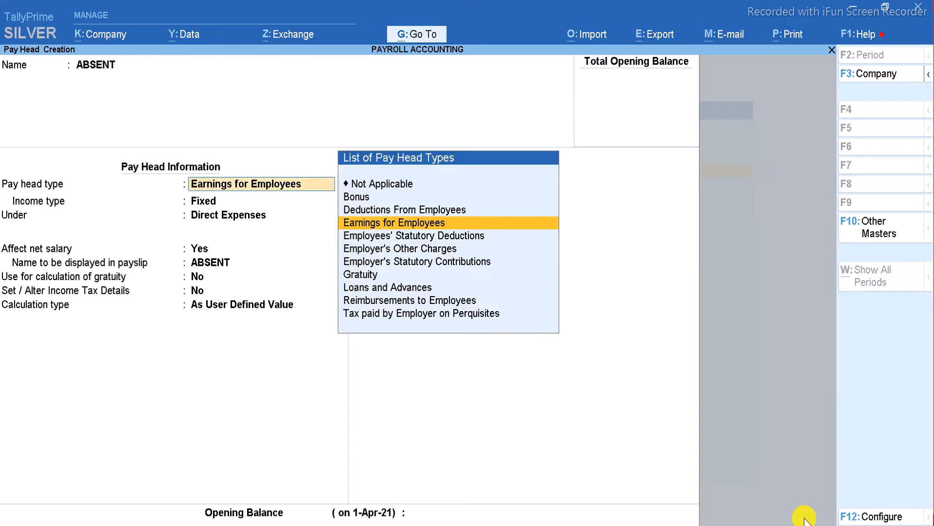
key(Up)
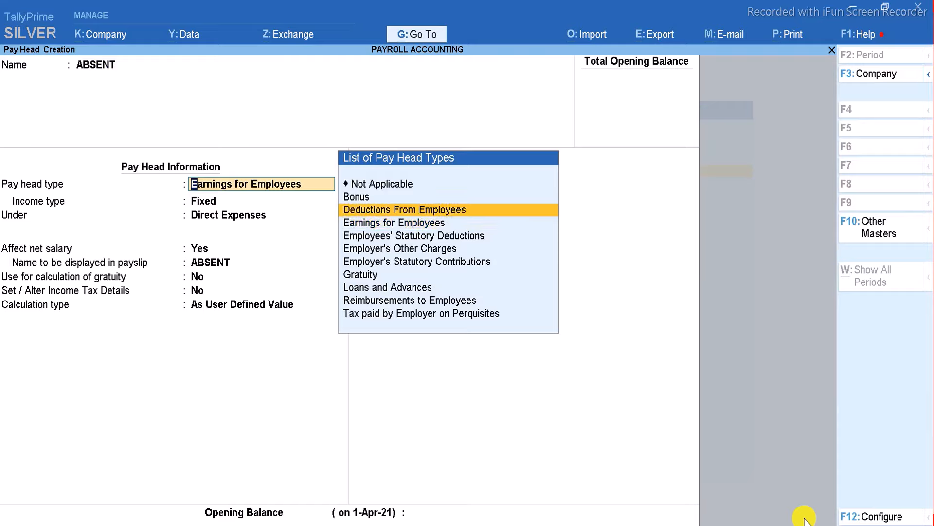
click(476, 214)
key(Down)
key(Down)
key(Down)
key(Down)
key(Down)
key(Down)
key(Down)
key(Down)
key(Down)
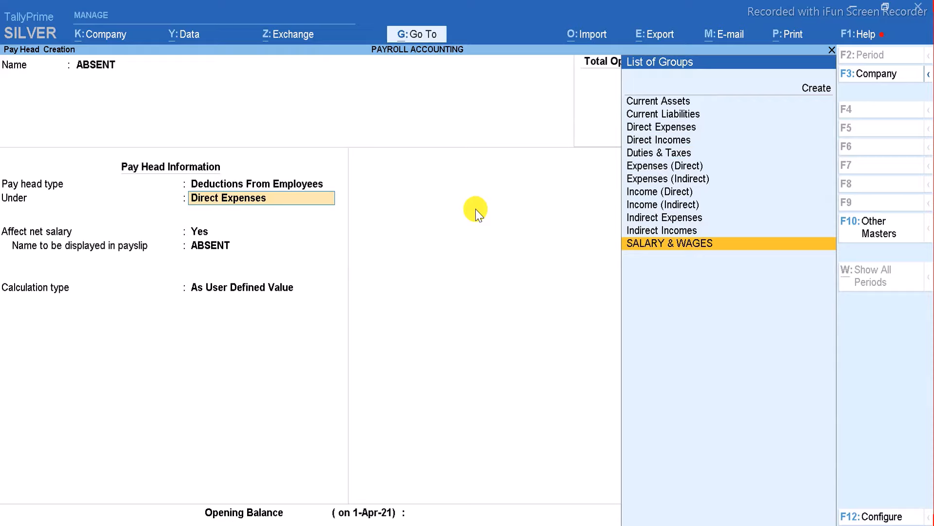
key(Up)
key(Up)
key(Up)
key(Up)
key(Up)
key(Up)
key(Up)
key(Up)
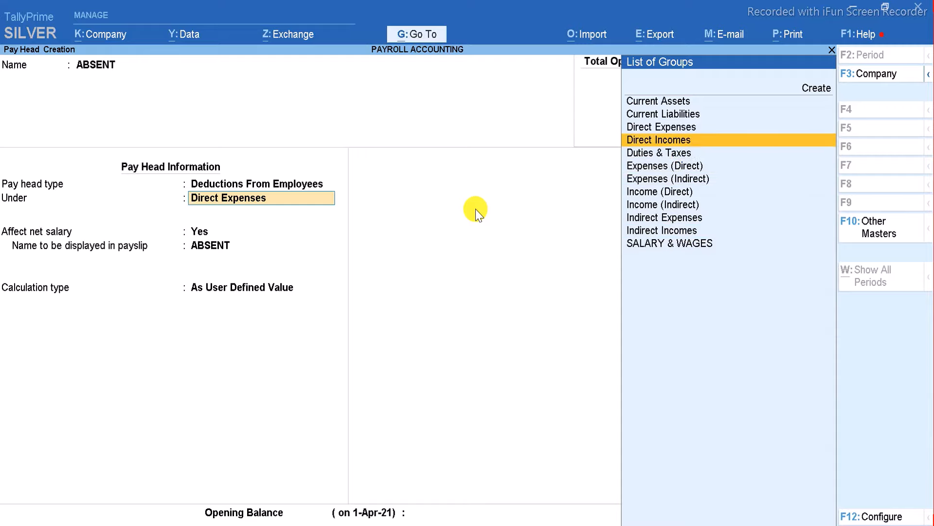
key(Down)
key(Down)
key(Down)
key(Down)
key(Down)
key(Down)
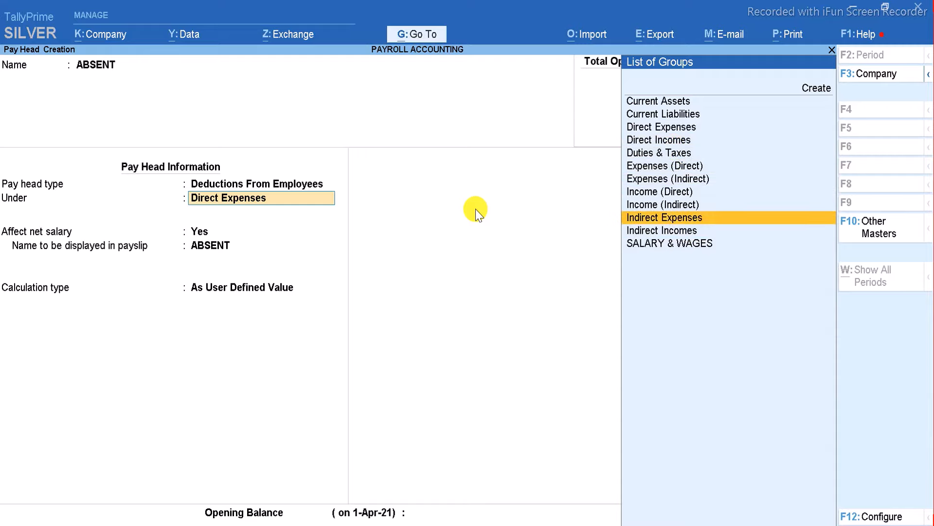
key(Down)
key(Return)
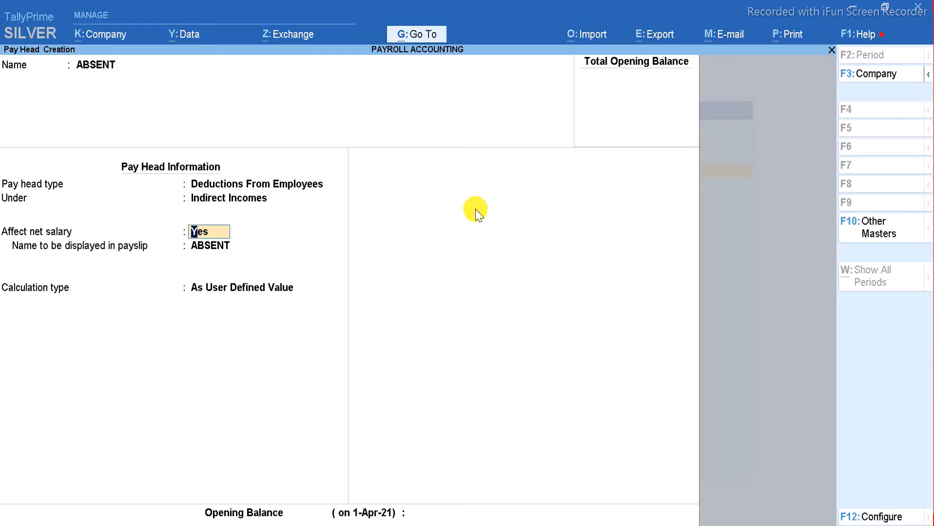
Calculate ABSENT On Attendance with ABSENT as leave without pay per Days, and save.
key(Return)
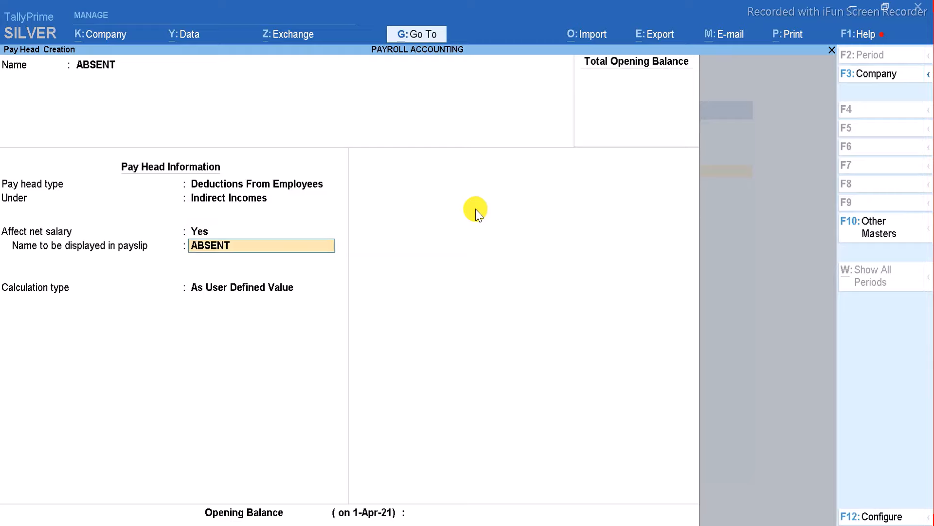
key(Return)
key(Down)
key(Down)
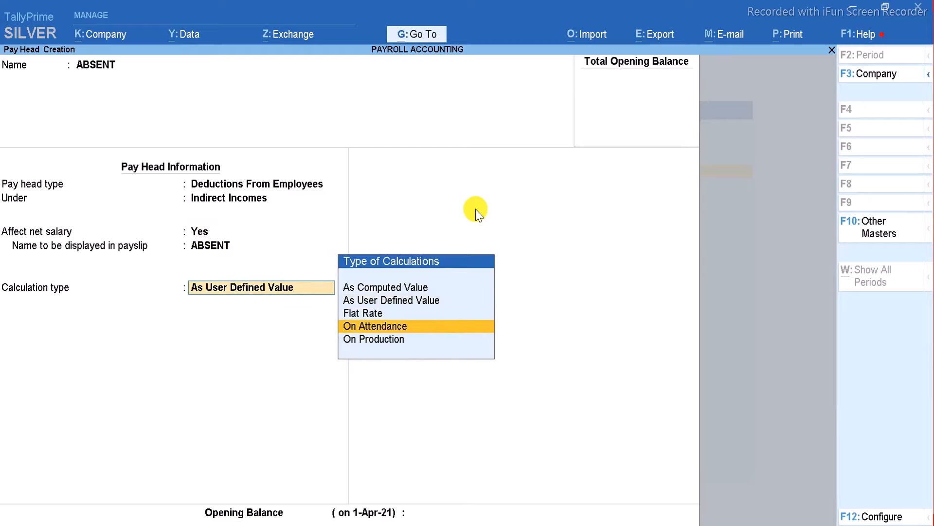
key(Return)
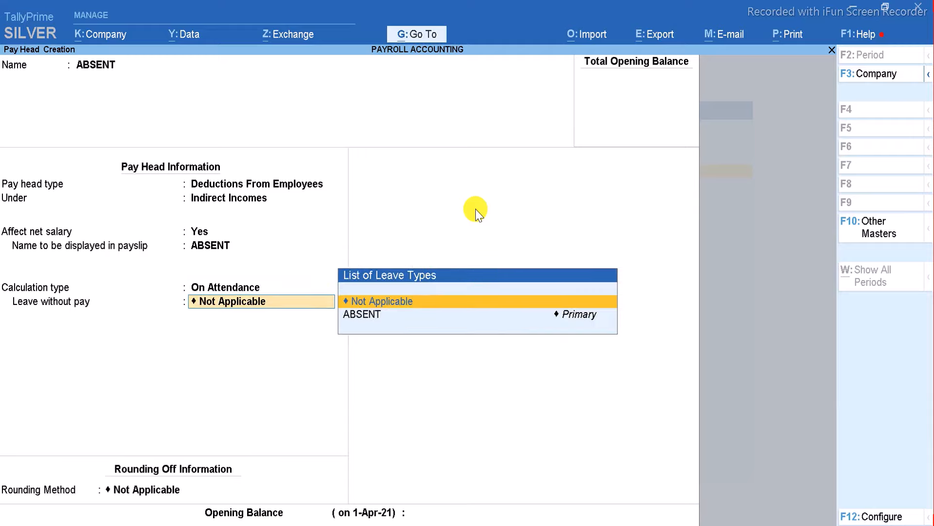
key(Down)
key(Return)
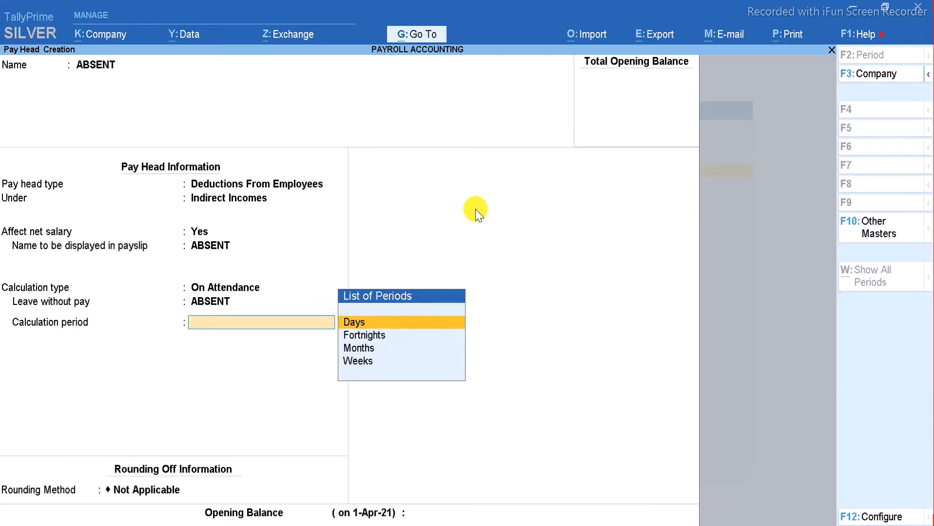
key(Return)
key(Return)
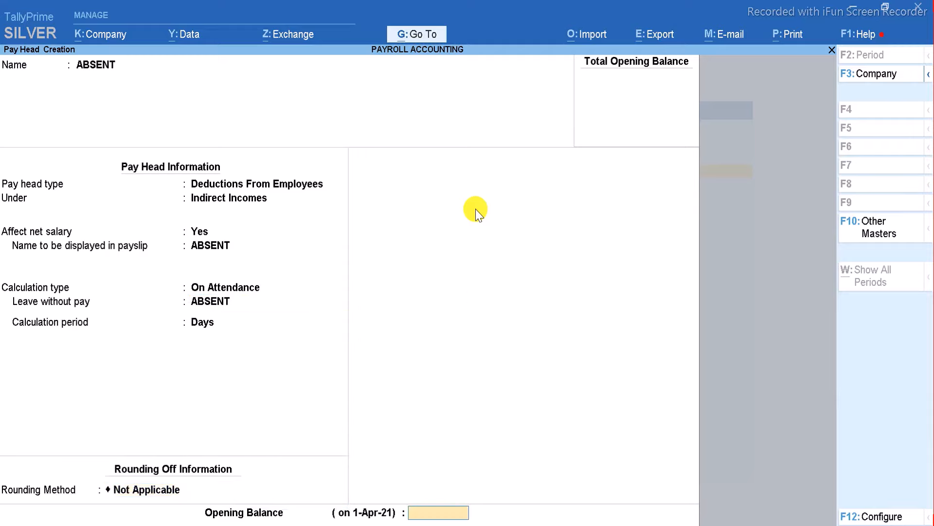
key(Return)
key(Return)
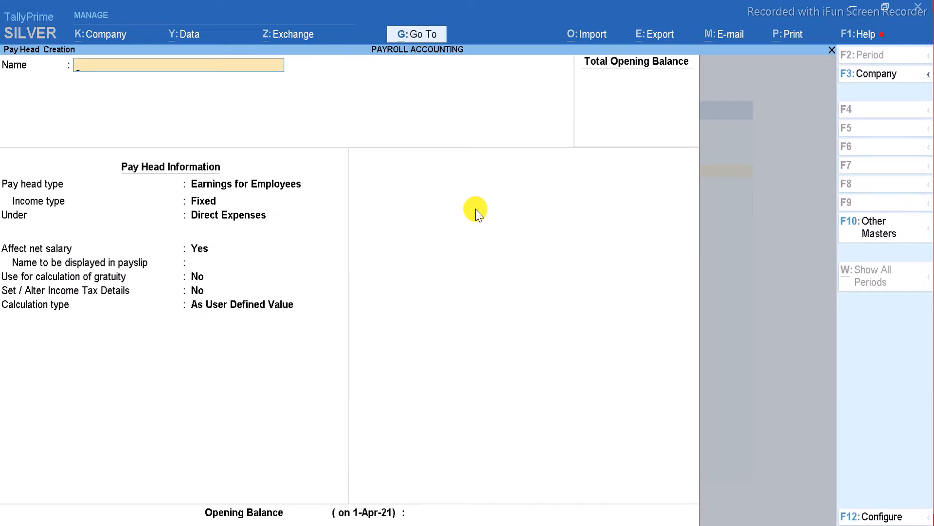
Name the pay head OVERTIME, a fixed employee earning under SALARY & WAGES.
text(OVERTIME)
key(Return)
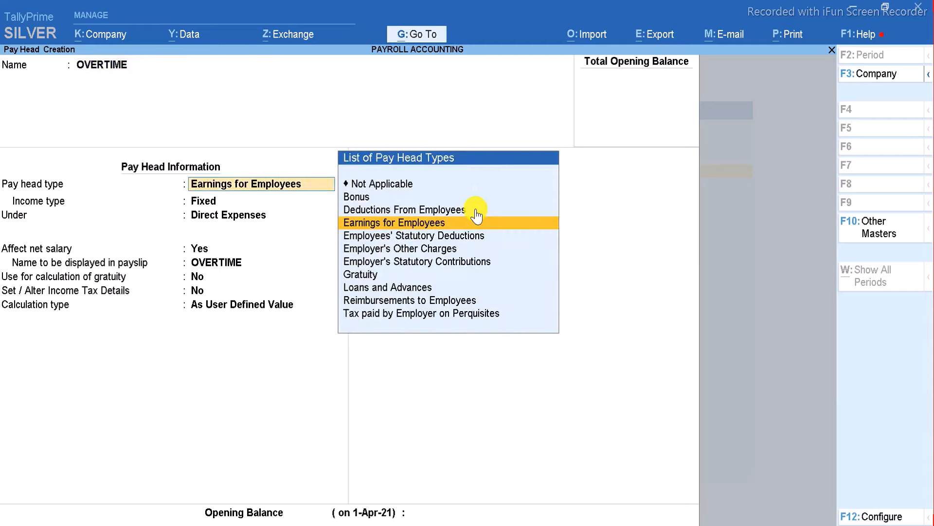
key(Return)
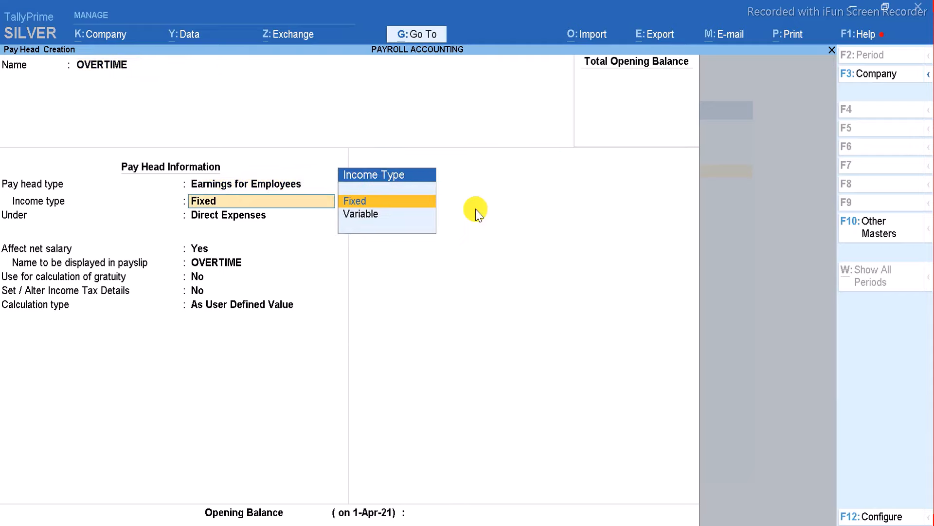
key(Return)
key(Down)
key(Down)
key(Down)
key(Down)
key(Down)
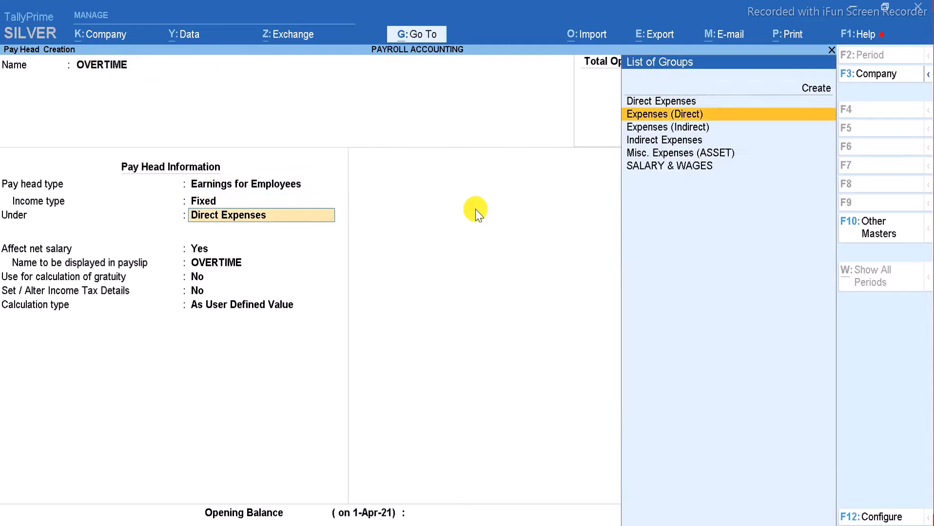
key(Return)
key(Return)
key(Return)
key(Return)
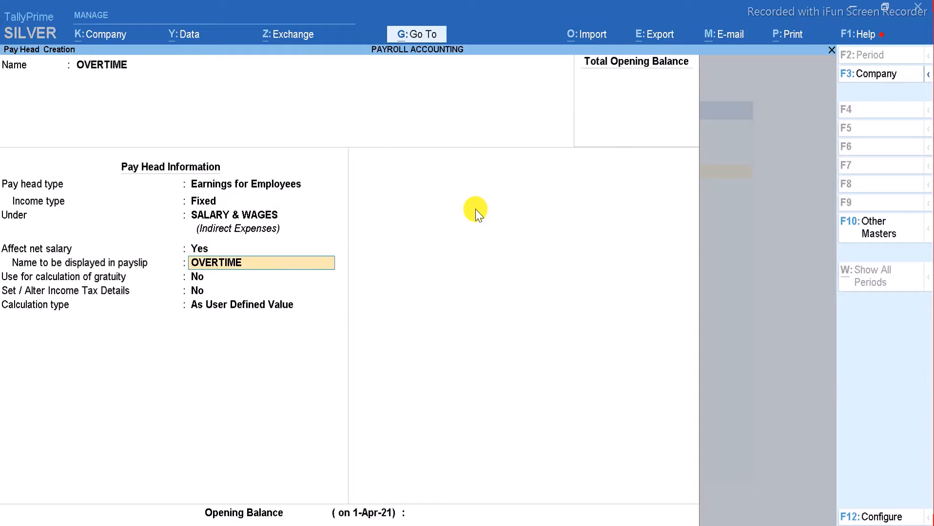
Calculate OVERTIME On Production with OVERTIME type, save it, and quit pay head creation.
key(Return)
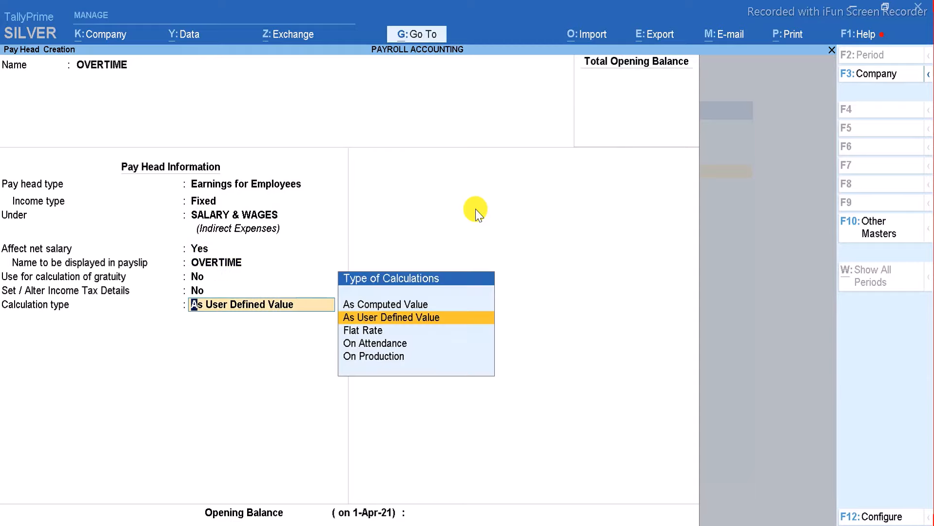
key(Down)
key(Down)
key(Down)
key(Return)
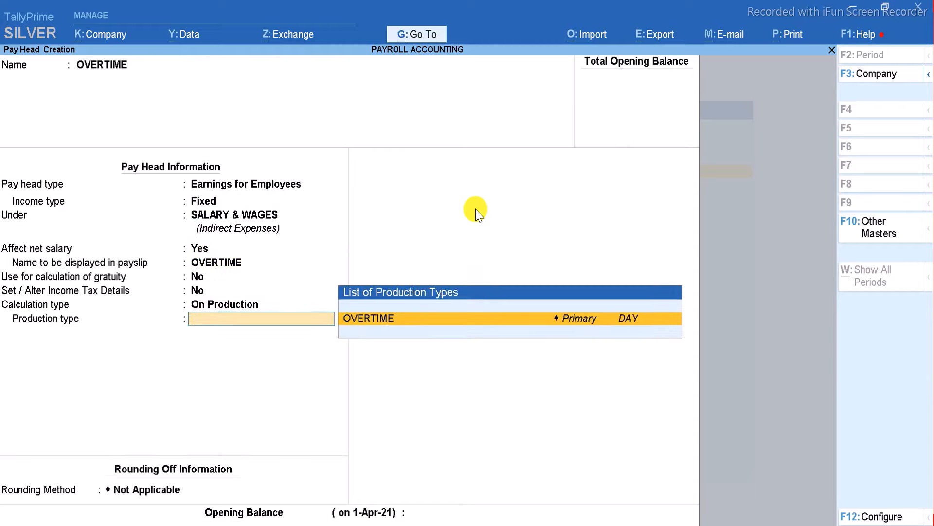
key(Return)
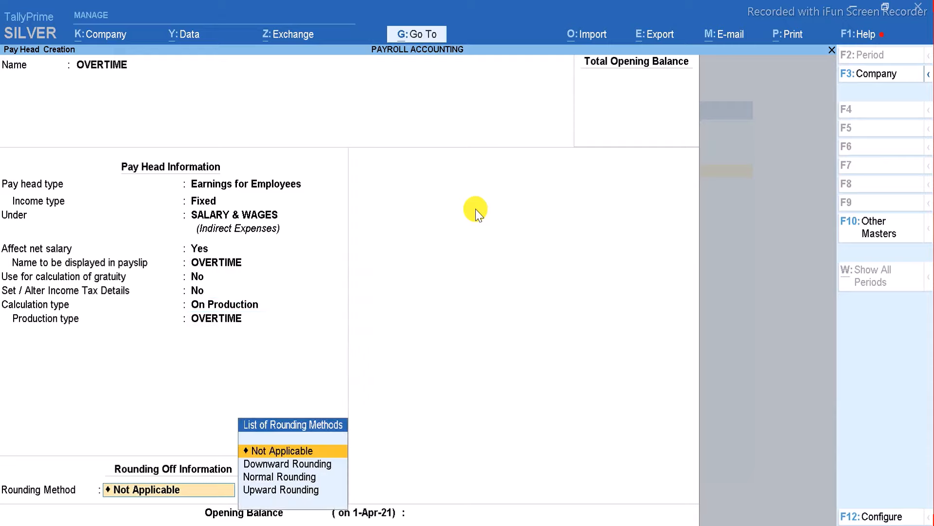
key(Return)
key(Return)
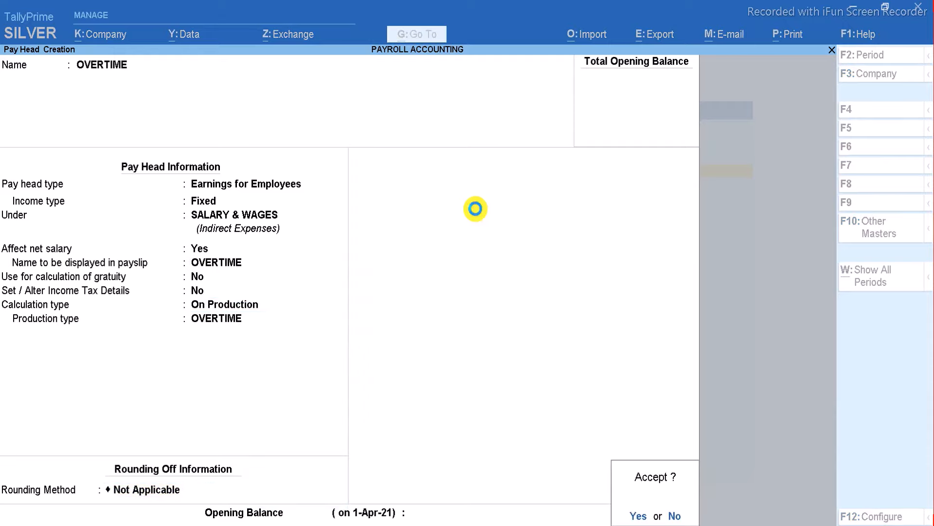
key(Escape)
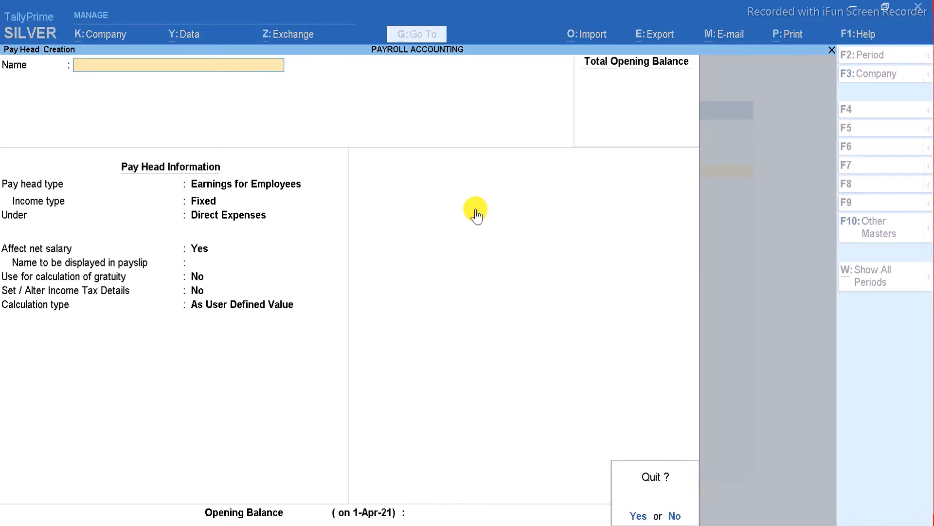
key(Return)
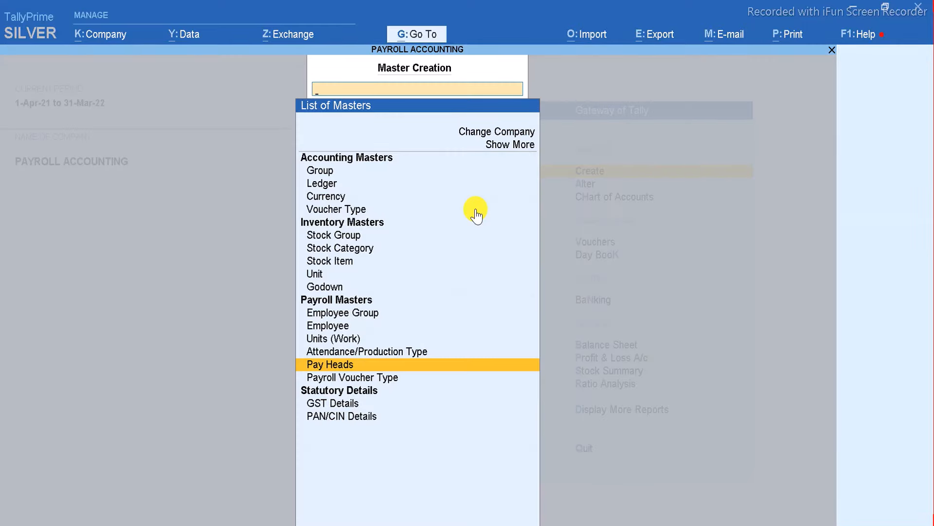
Create employee group ACCOUNT under Primary without salary details.
key(Up)
key(Up)
key(Down)
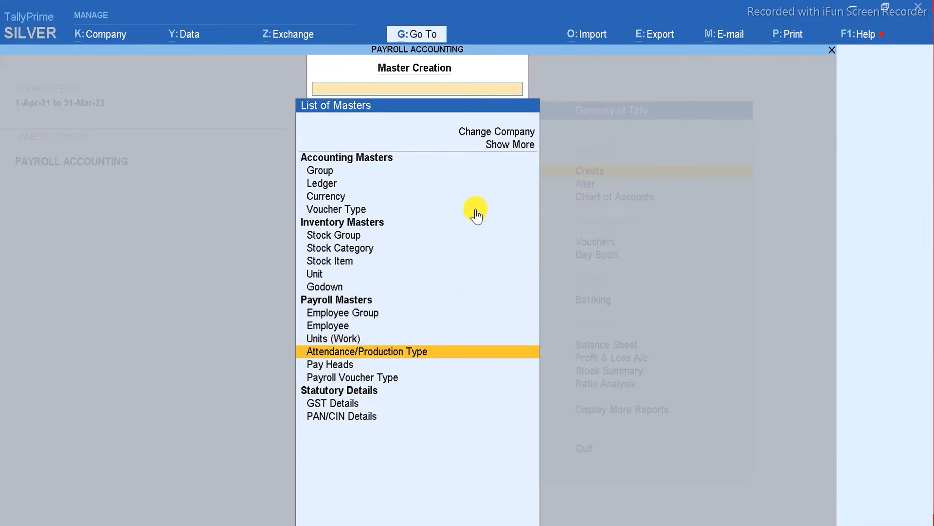
key(Down)
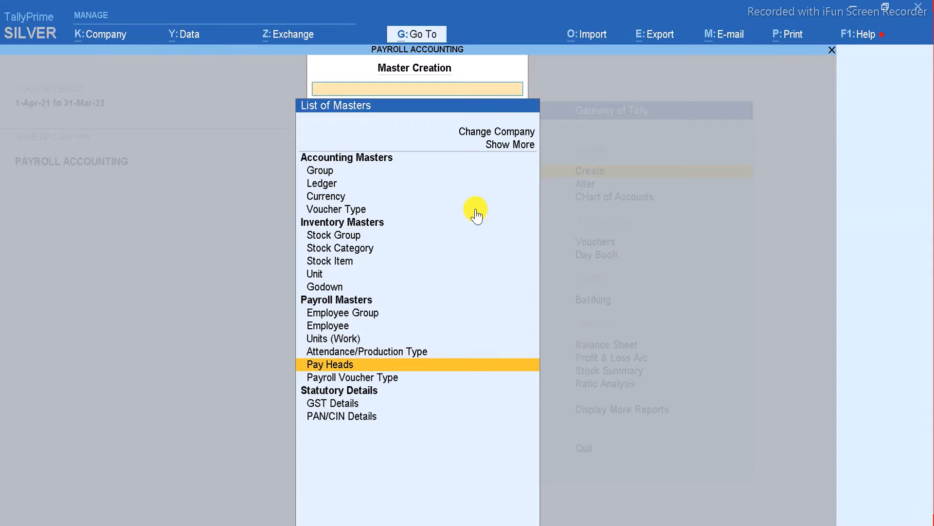
key(Up)
key(Up)
key(Up)
key(Up)
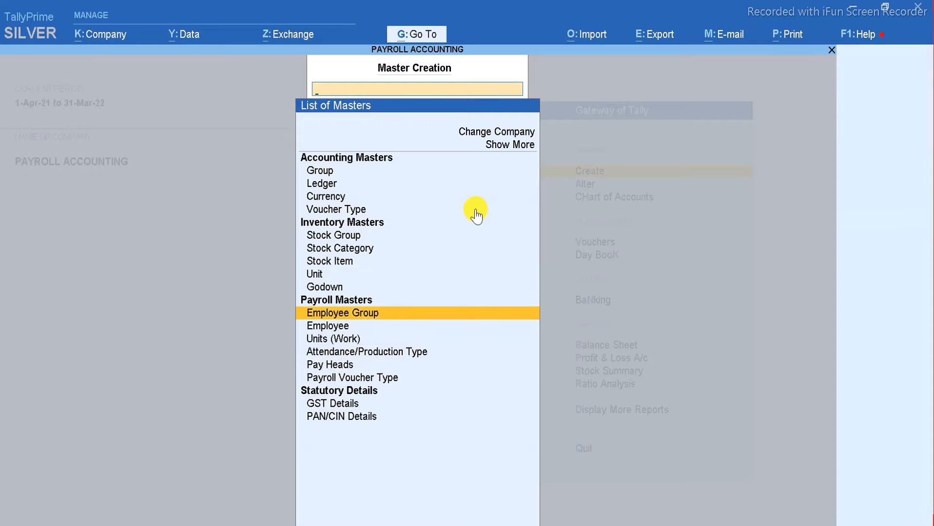
key(Return)
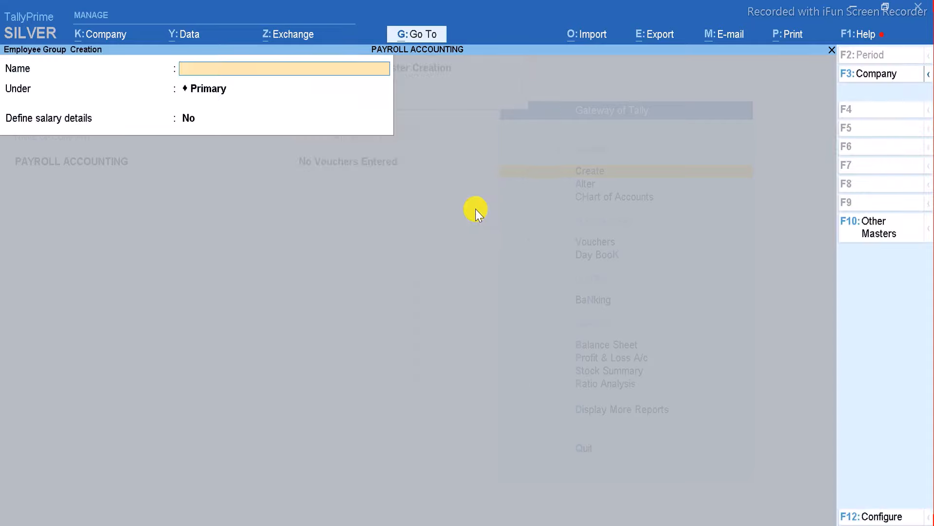
text(ACCOUNT)
key(Return)
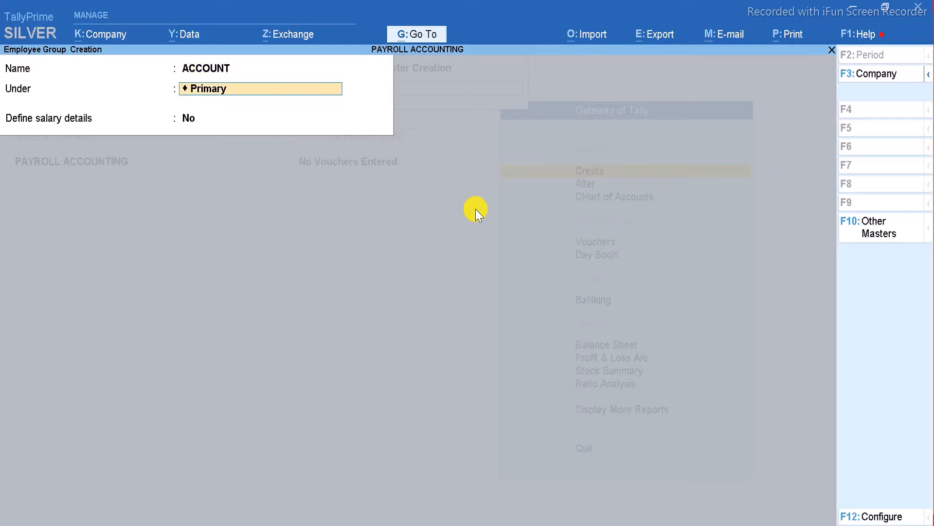
key(Return)
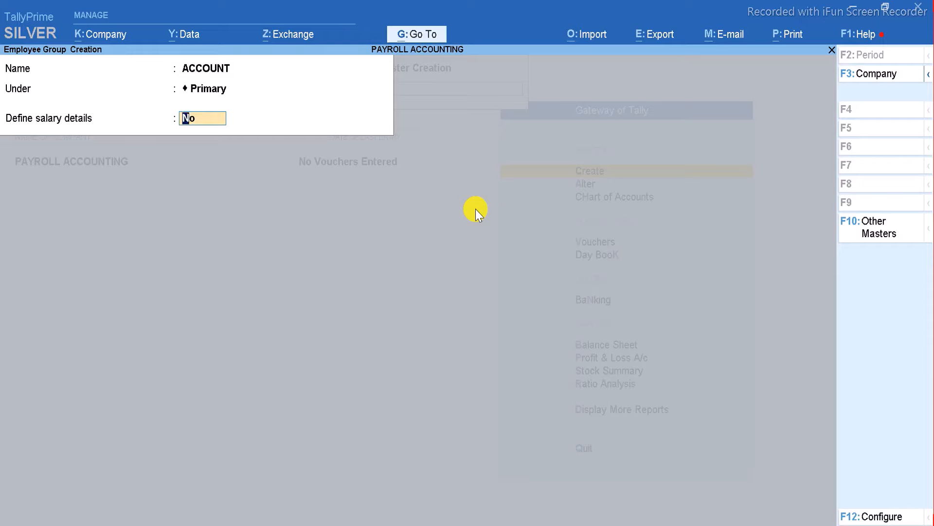
key(Return)
key(Return)
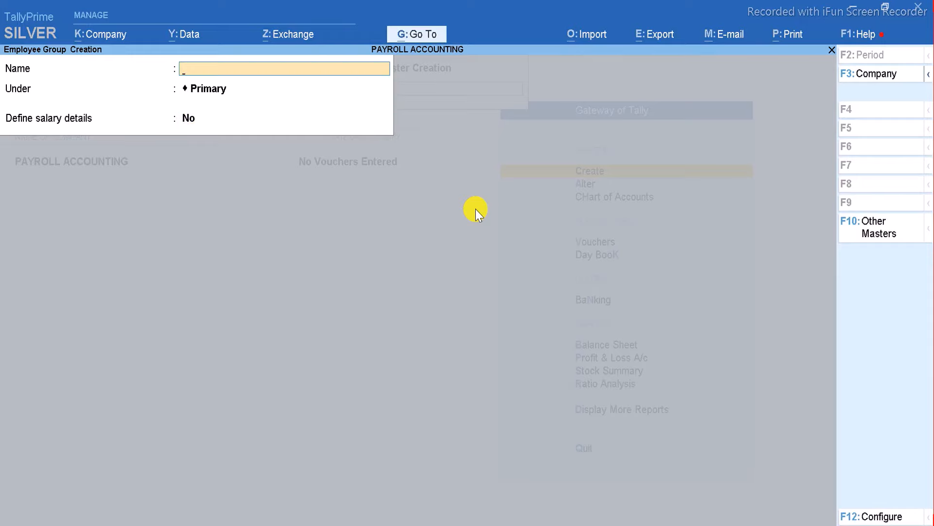
text(SALE)
Save employee group SALE under Primary and quit group creation.
key(Return)
key(Return)
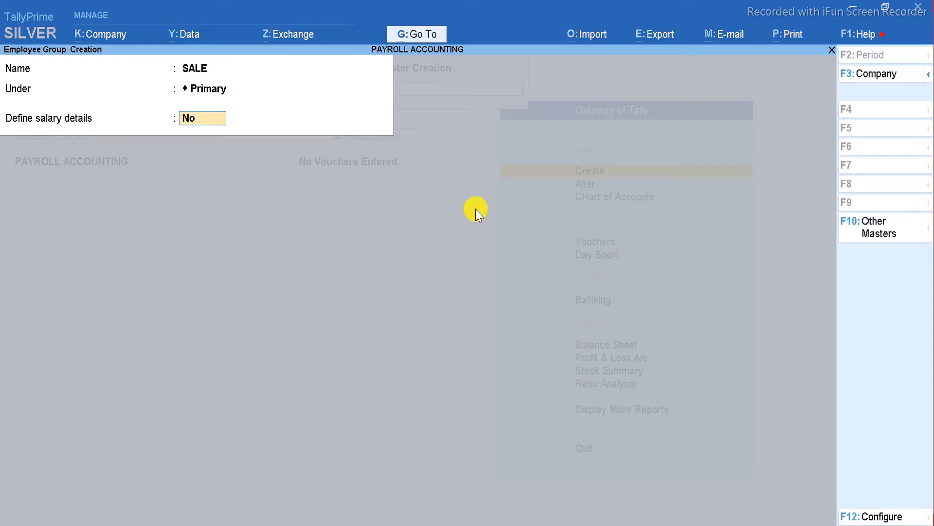
key(Return)
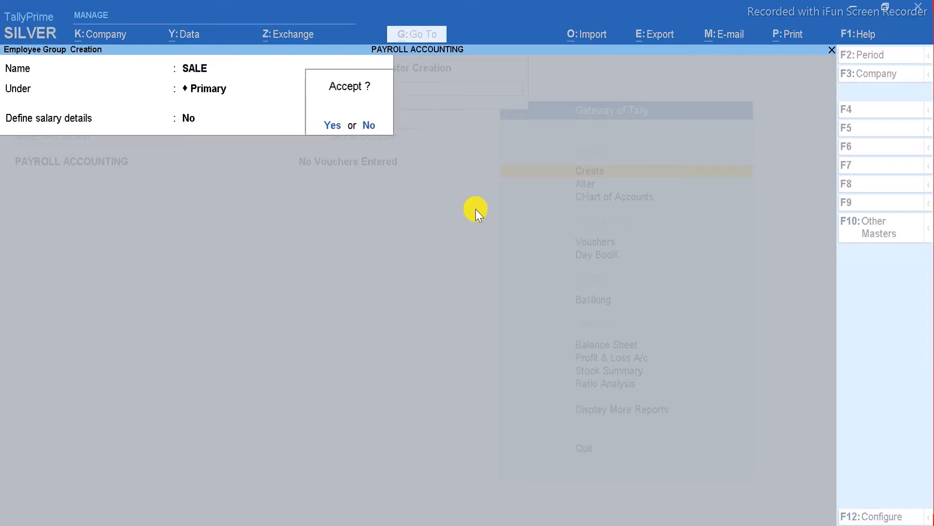
key(Return)
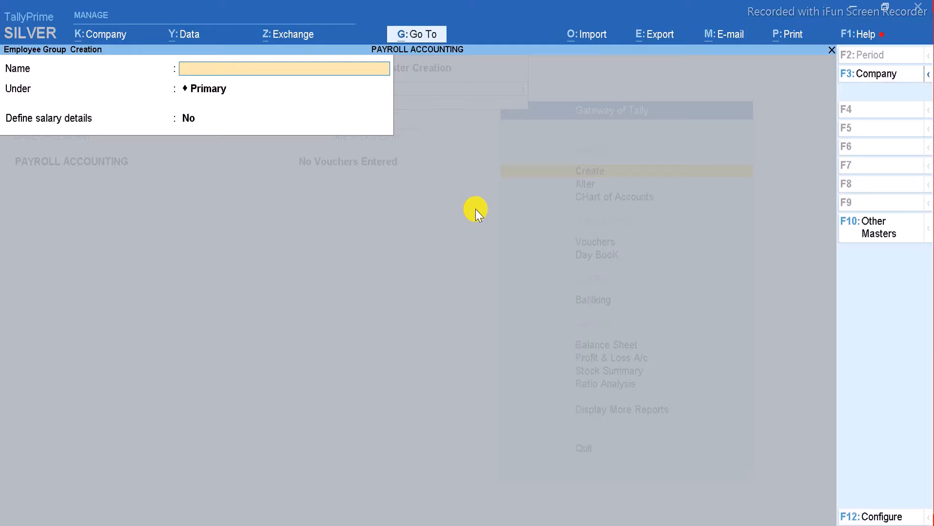
key(Escape)
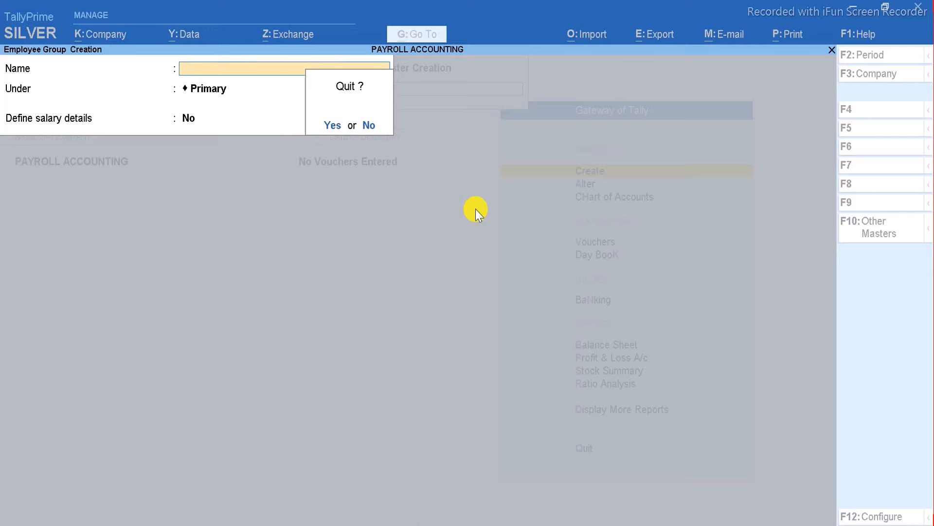
key(Return)
key(Down)
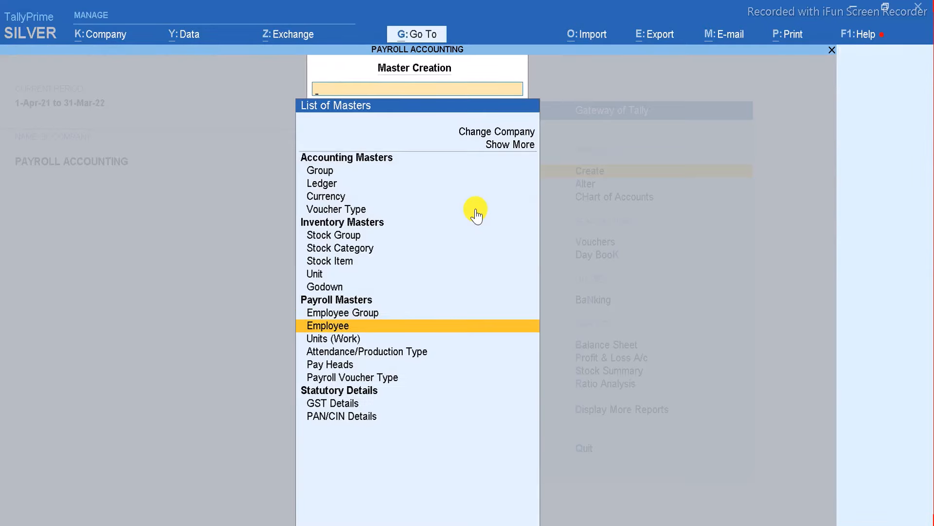
Leave an empty employee form unsaved, then open Alter > Define Salary showing ACCOUNT and SALE.
key(Return)
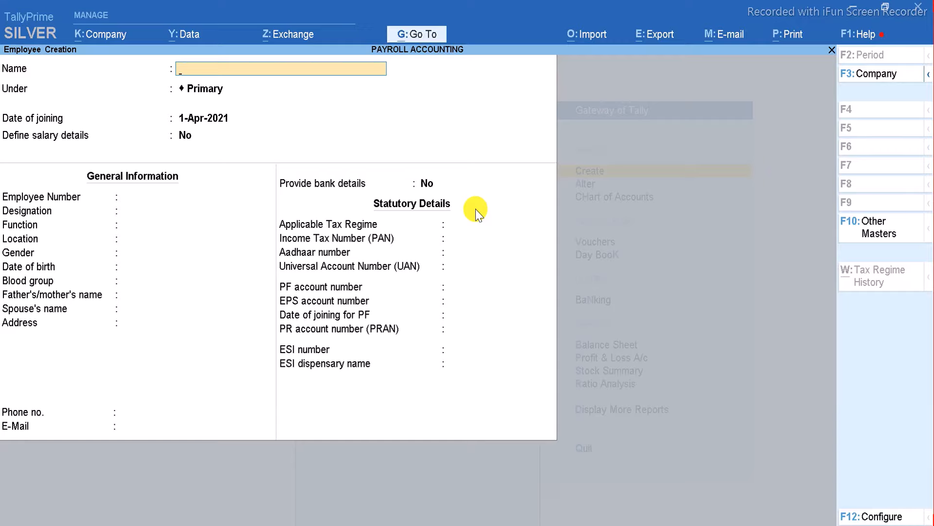
key(Escape)
key(Return)
key(Down)
key(Down)
key(Down)
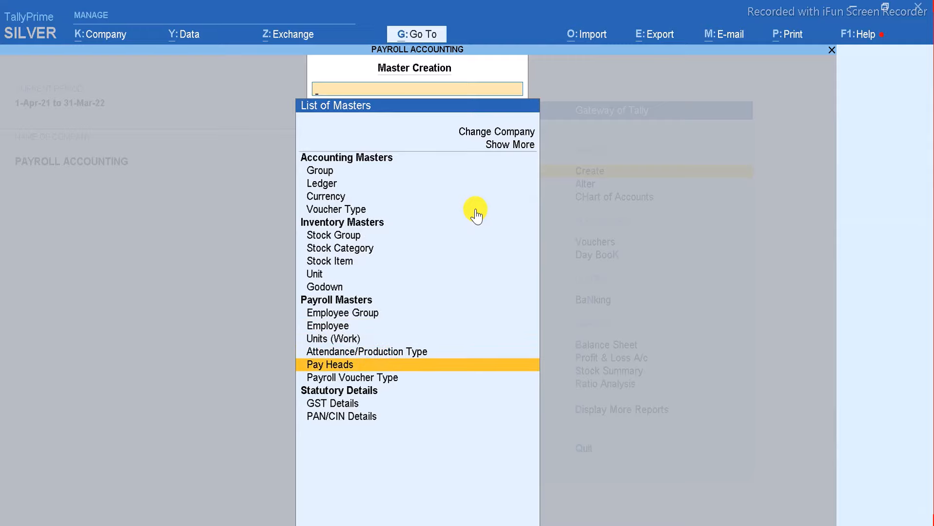
key(Escape)
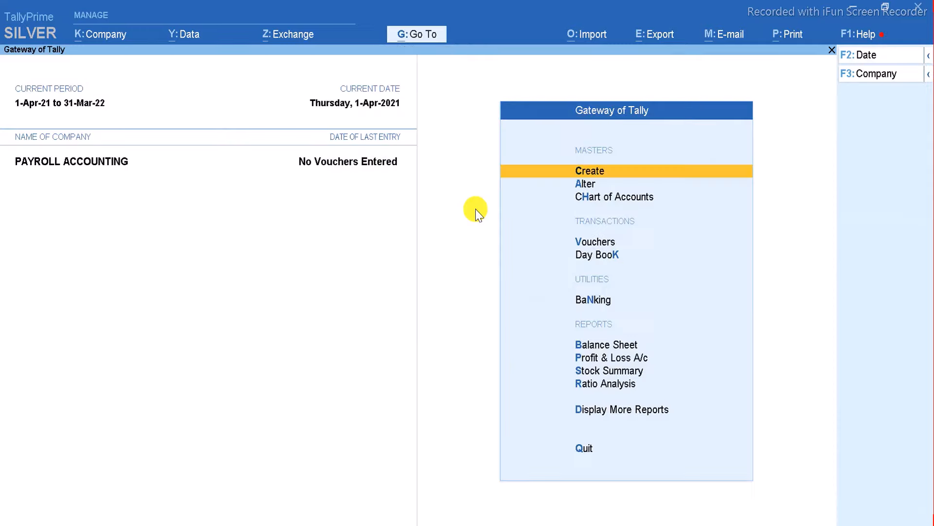
key(Down)
key(Return)
key(Down)
key(Down)
key(Down)
key(Down)
key(Down)
key(Down)
key(Down)
key(Down)
key(Down)
key(Down)
key(Down)
key(Down)
key(Down)
key(Down)
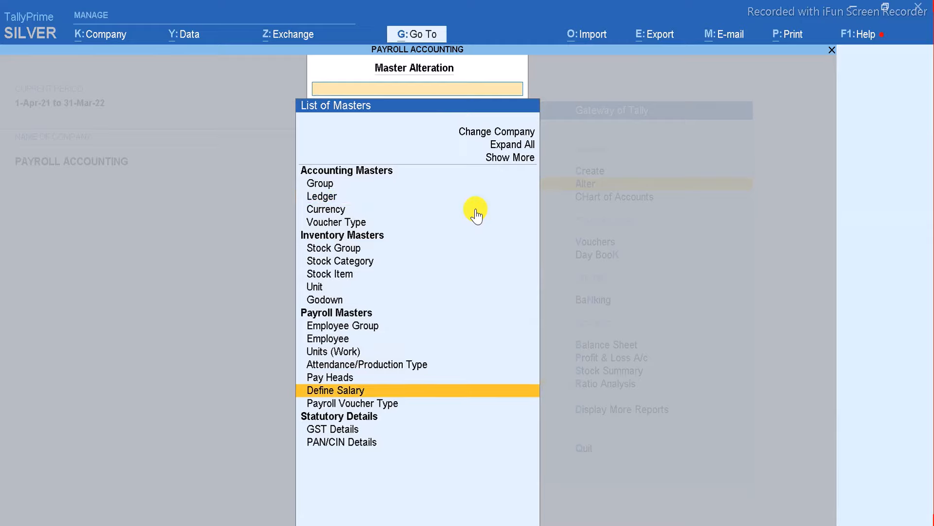
key(Return)
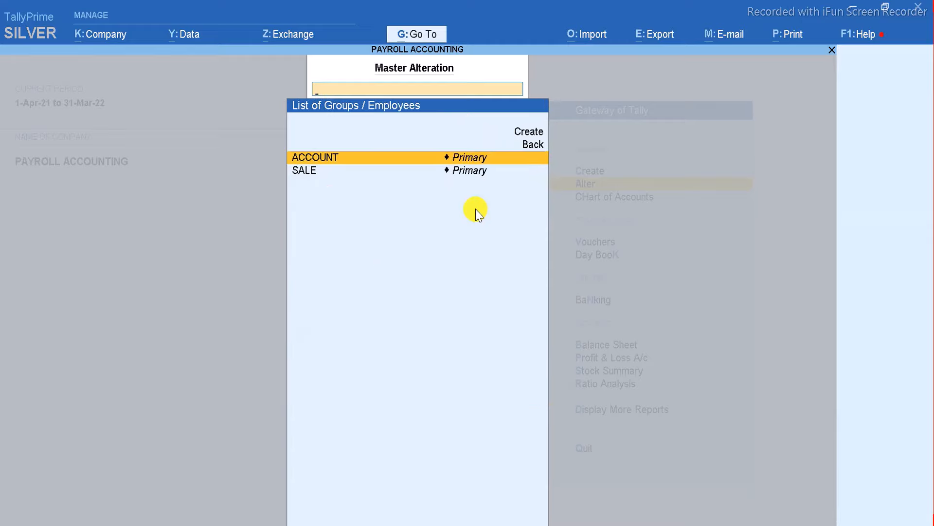
Add BASIC SALARY, HRA, DA, TA and BOUNS to ACCOUNT's salary from 1-Apr-21.
key(Return)
text(1)
key(Return)
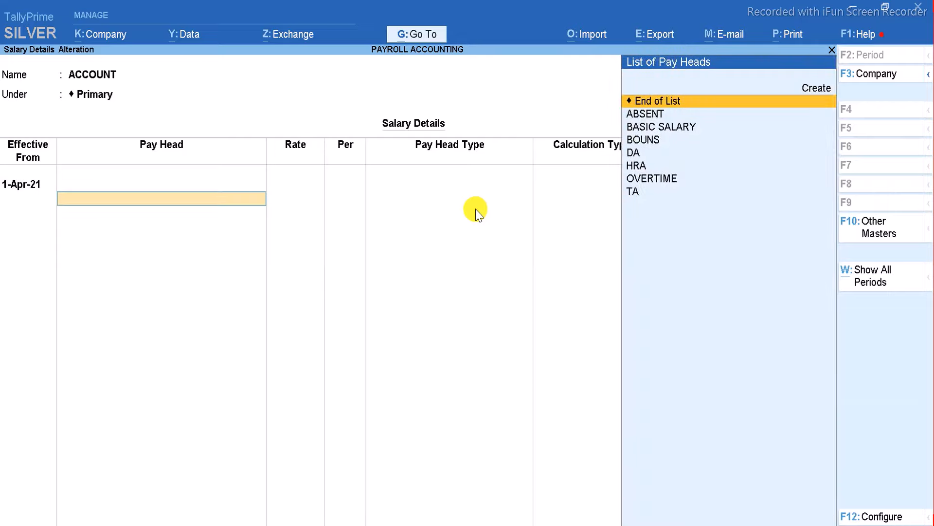
key(Down)
key(Down)
key(Return)
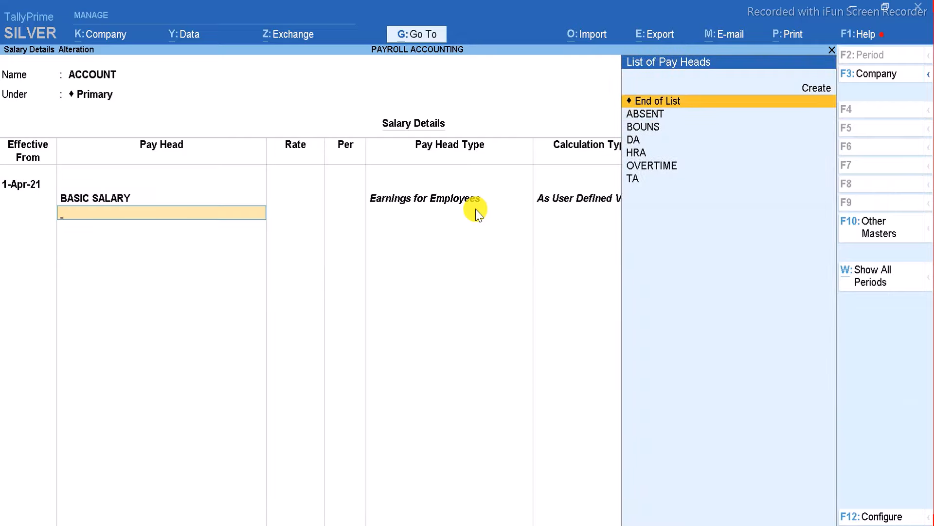
key(Down)
key(Down)
key(Down)
key(Down)
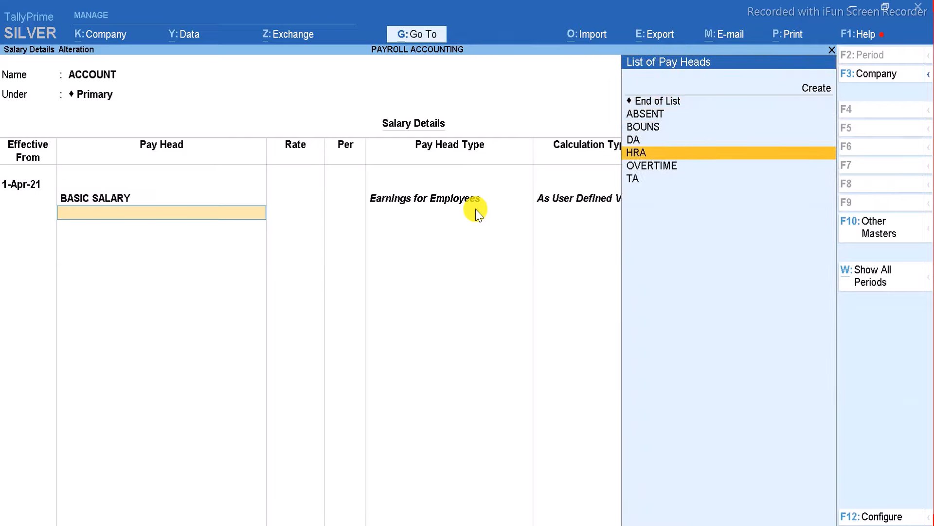
key(Return)
key(Down)
key(Down)
key(Down)
key(Return)
key(Down)
key(Down)
key(Down)
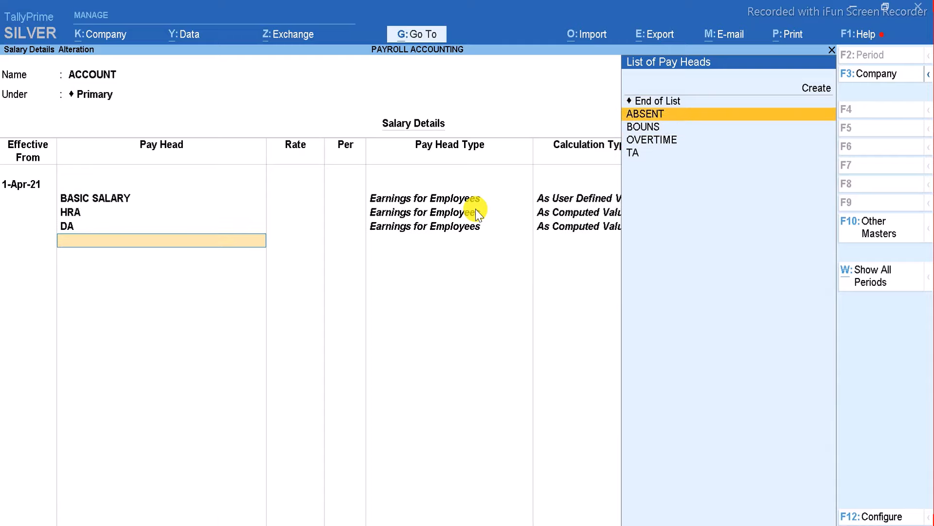
key(Down)
key(Return)
key(Down)
key(Down)
key(Down)
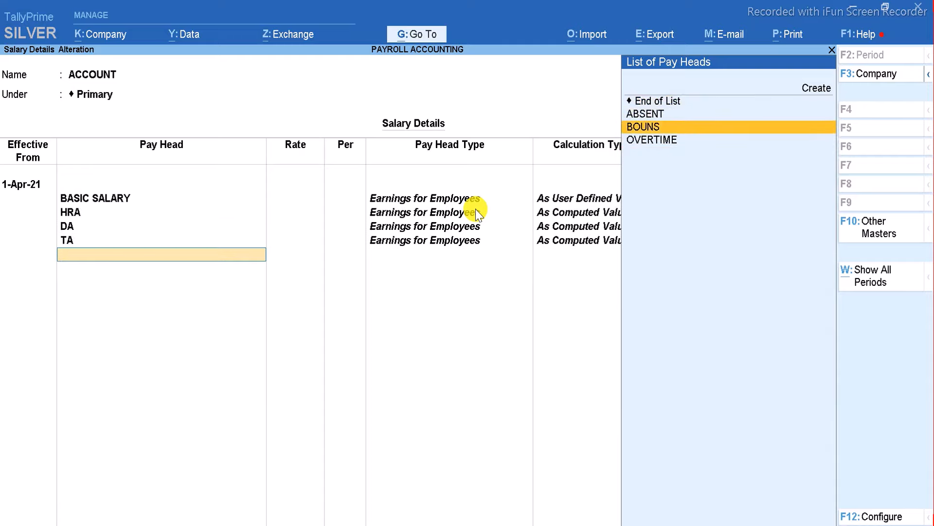
key(Up)
key(Return)
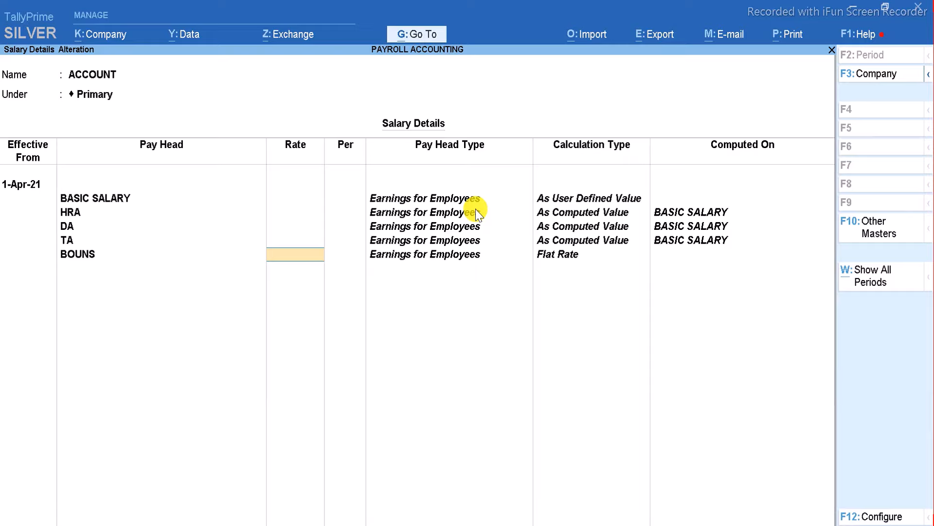
Set BOUNS at 1,200 per month, OVERTIME 500 per day and ABSENT 400 per day.
text(1200)
key(Return)
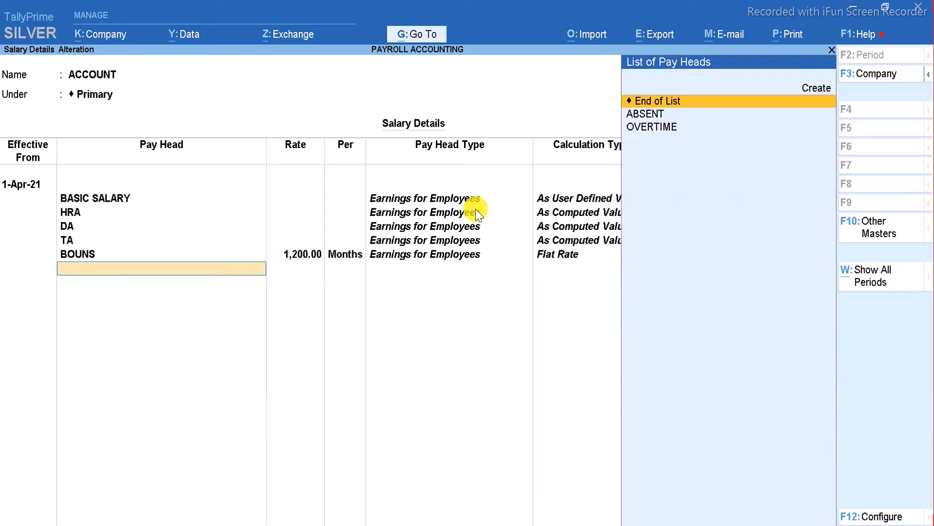
key(Down)
key(Down)
key(Return)
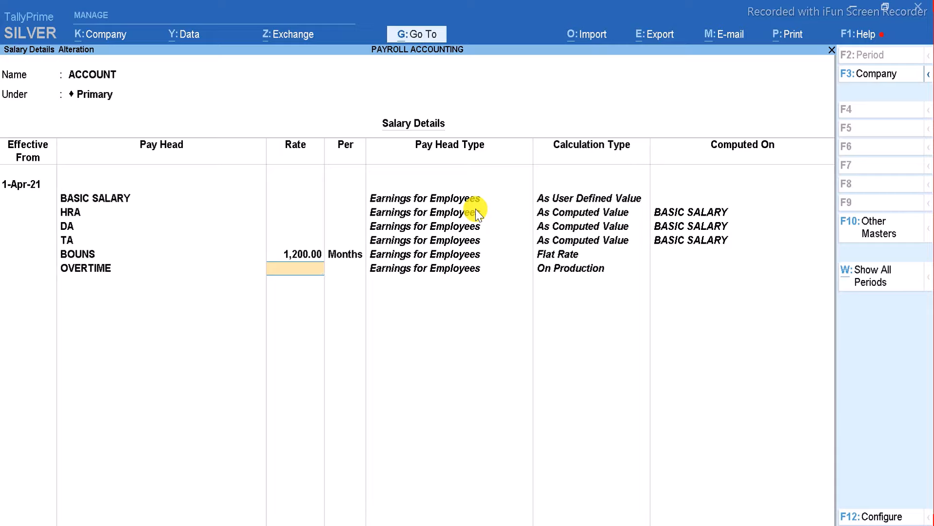
text(500)
key(Return)
key(Return)
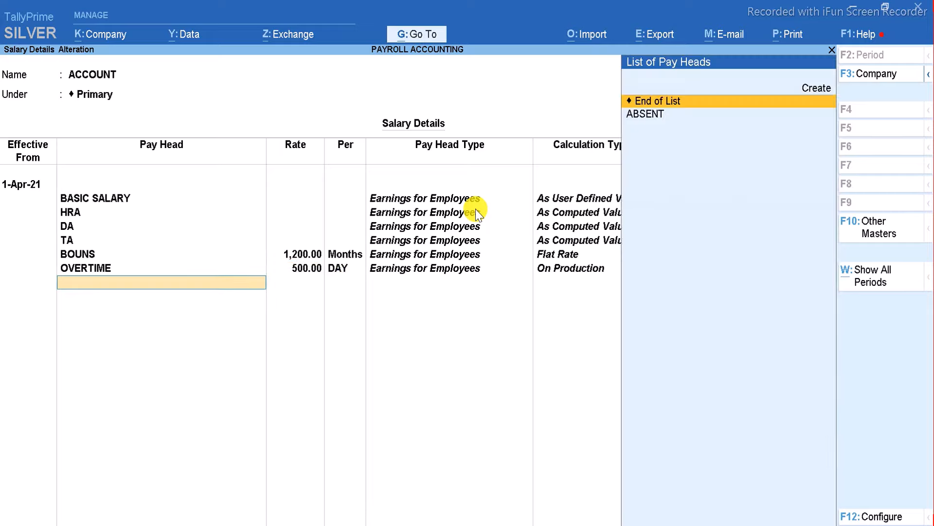
key(Down)
key(Return)
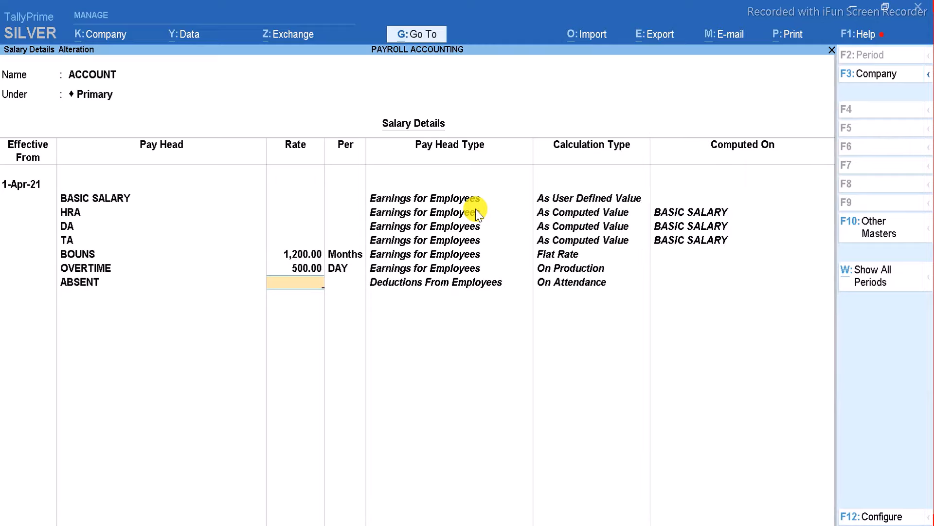
text(400)
key(Return)
key(Return)
key(Return)
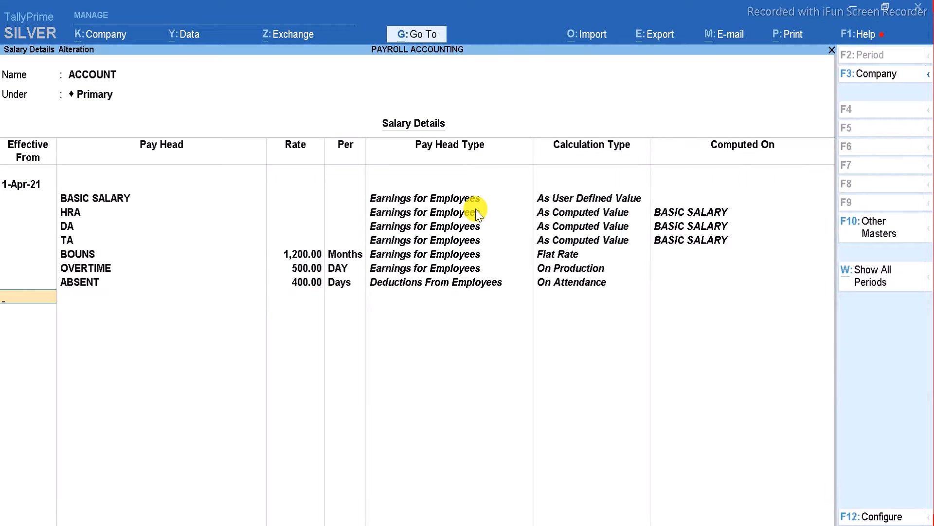
key(Return)
Save ACCOUNT's salary details, open SALE's and copy its pay heads from the ACCOUNT group.
key(Return)
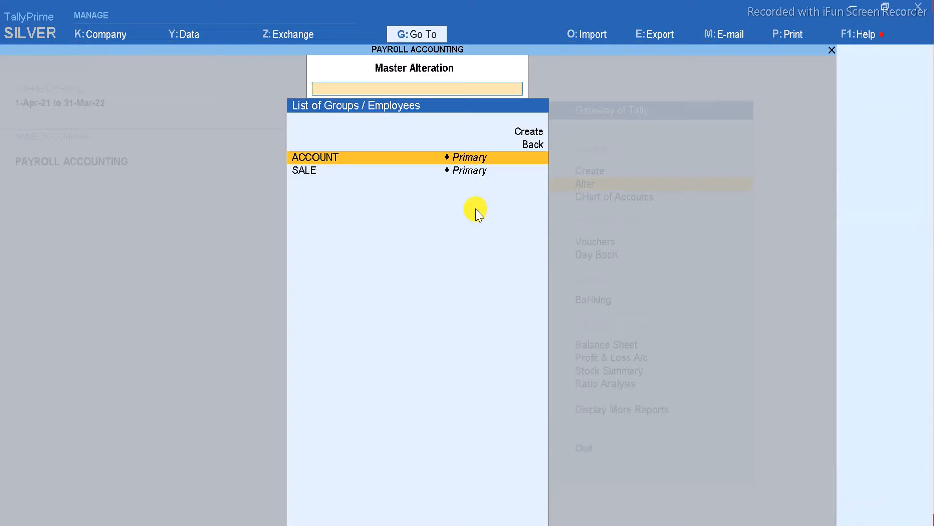
key(Down)
key(Return)
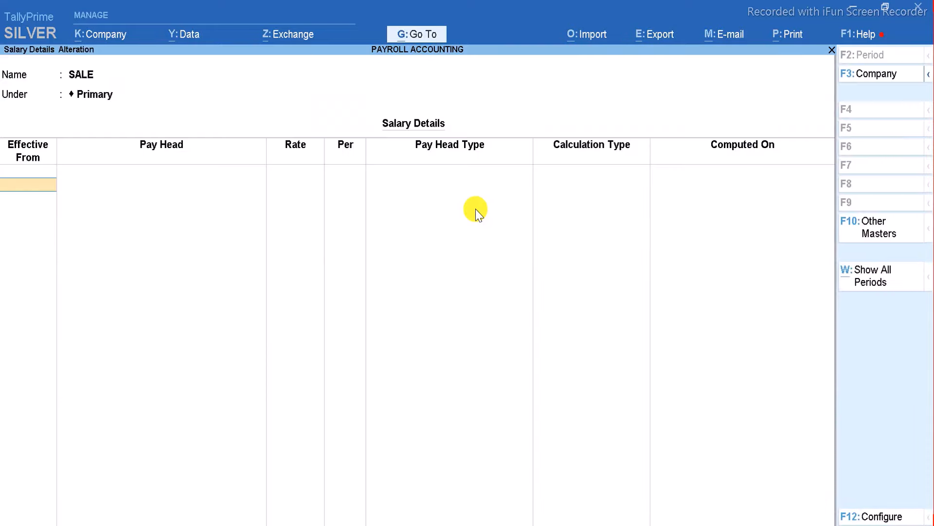
text(1-4)
key(Return)
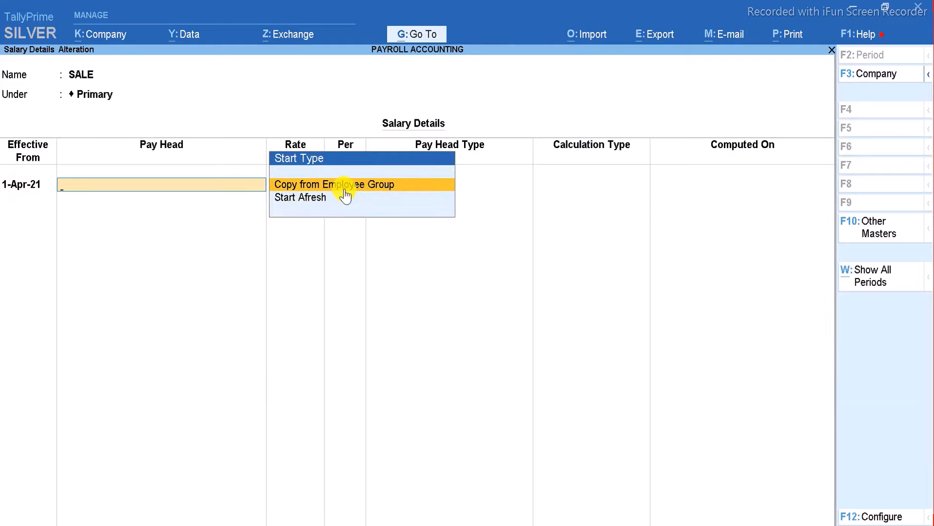
click(384, 187)
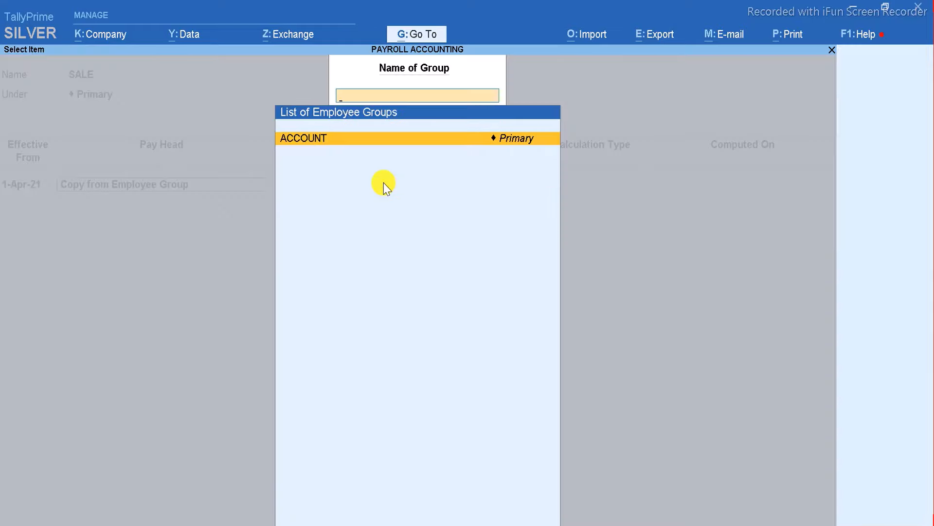
key(Return)
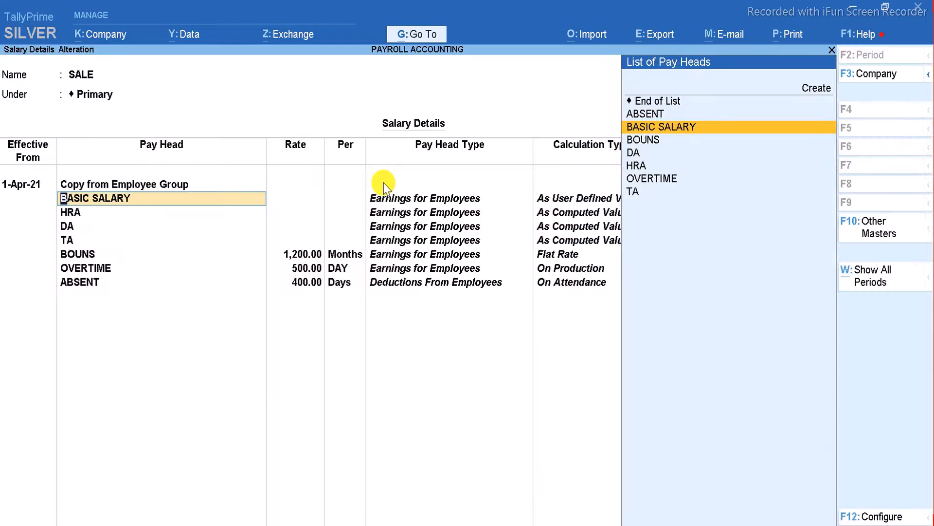
Change the copied rates to BOUNS 1,000, OVERTIME 600 and ABSENT 350.
key(Return)
key(Return)
key(Return)
key(Return)
key(Return)
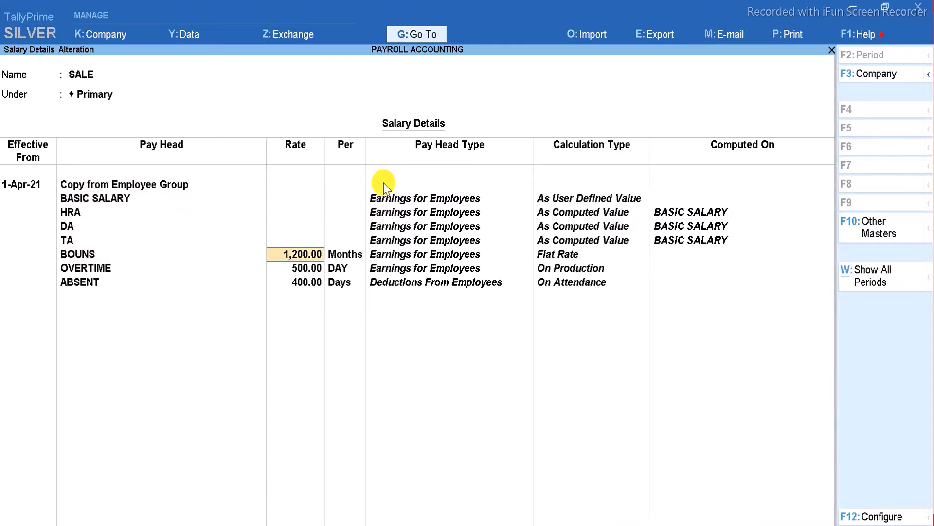
text(1,000)
key(Return)
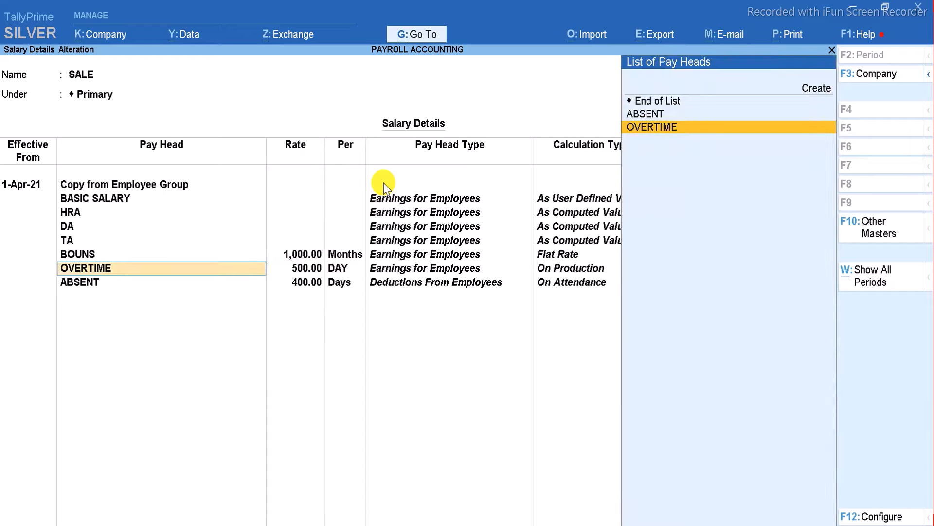
key(Return)
text(6000)
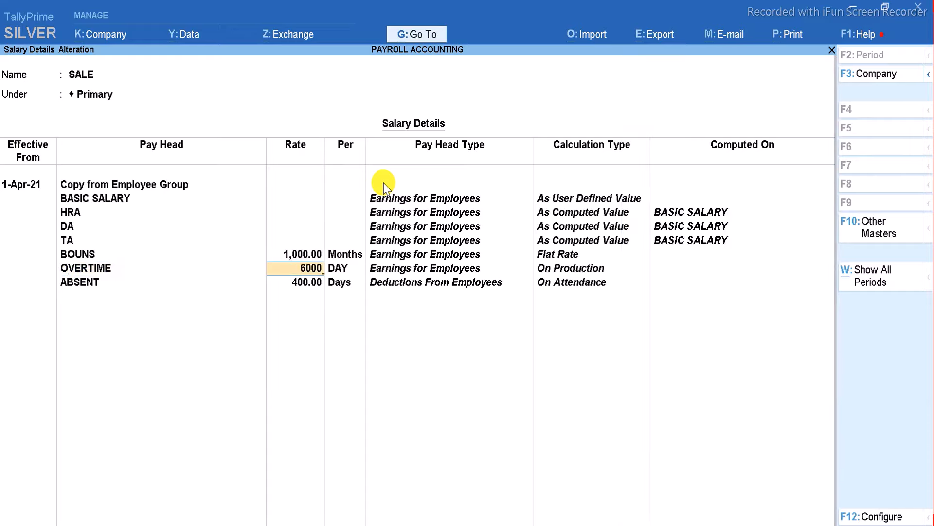
key(BackSpace)
key(Return)
key(Return)
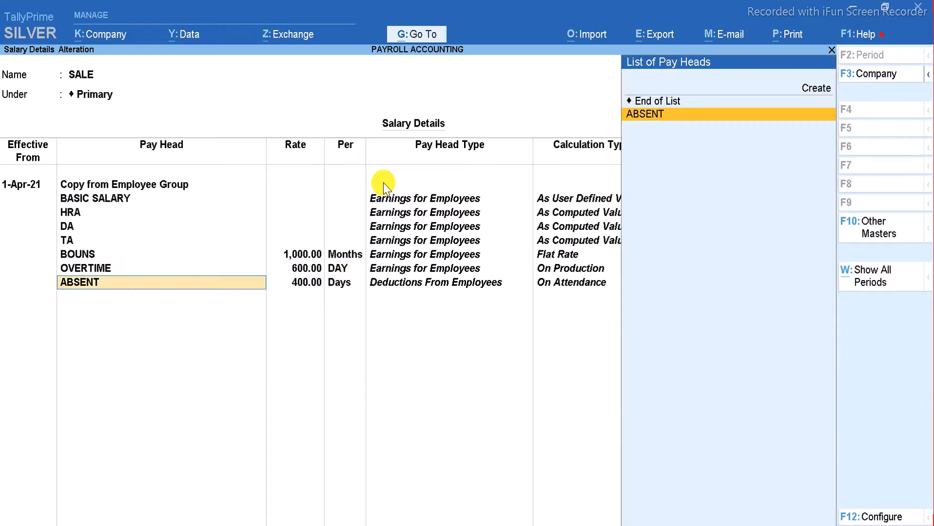
key(Return)
text(350)
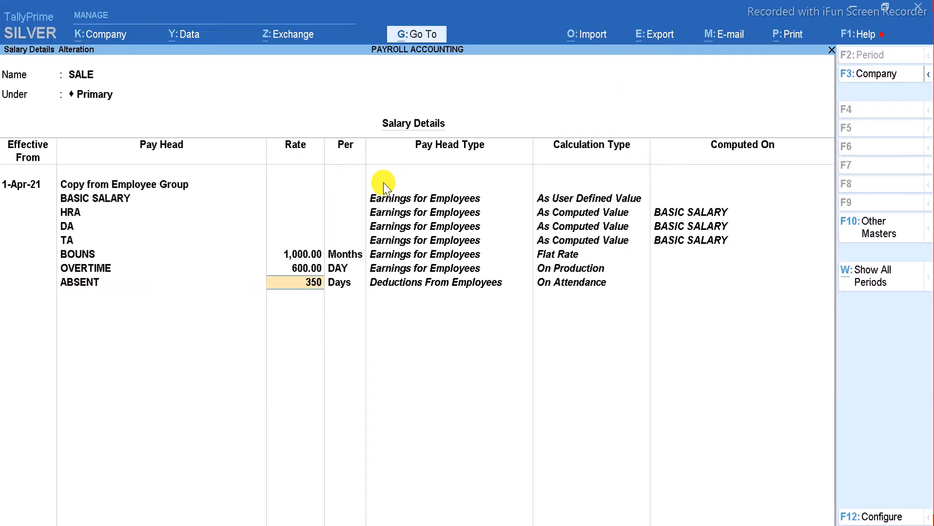
key(Return)
key(Return)
key(Return)
key(Return)
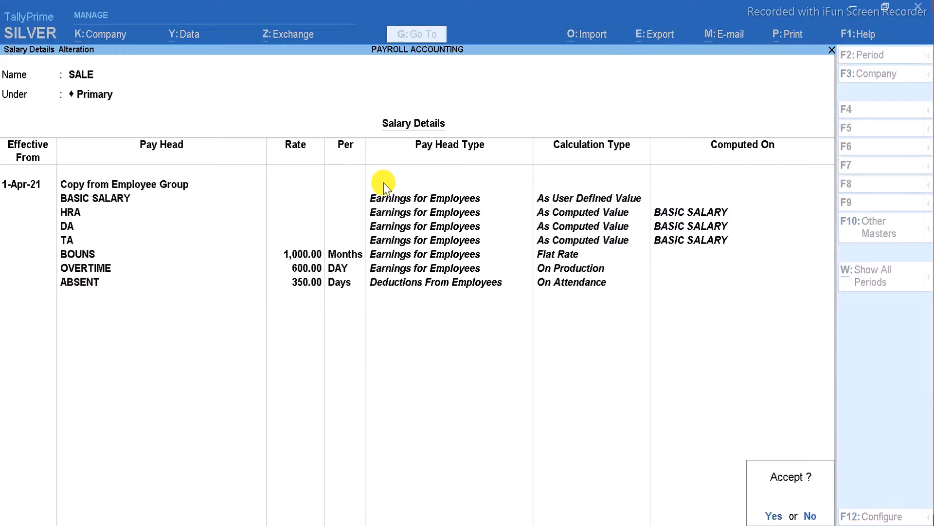
key(Return)
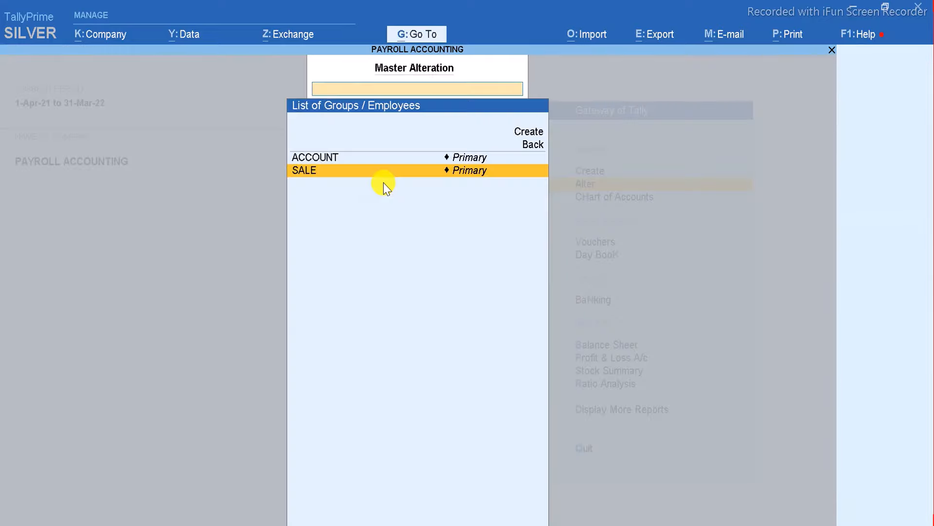
Return to the Gateway and start creating a new Employee master.
key(Escape)
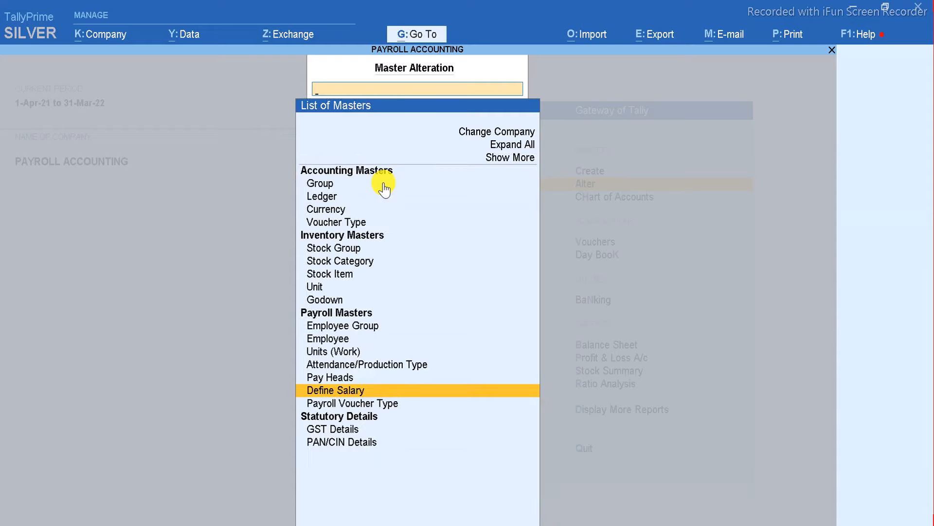
key(Up)
key(Escape)
key(Up)
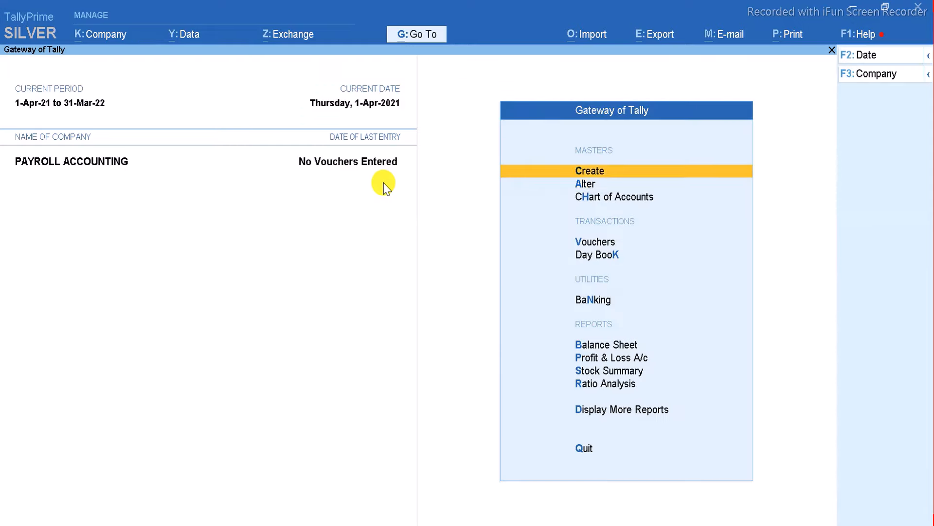
key(Return)
key(Down)
key(Down)
key(Down)
key(Down)
key(Down)
key(Down)
key(Down)
key(Down)
key(Down)
key(Down)
key(Down)
key(Down)
key(Up)
key(Up)
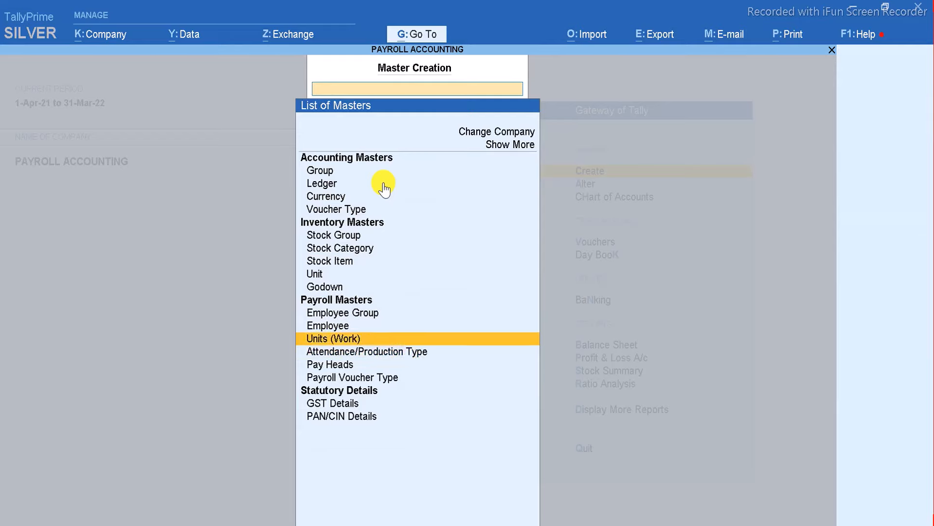
key(Return)
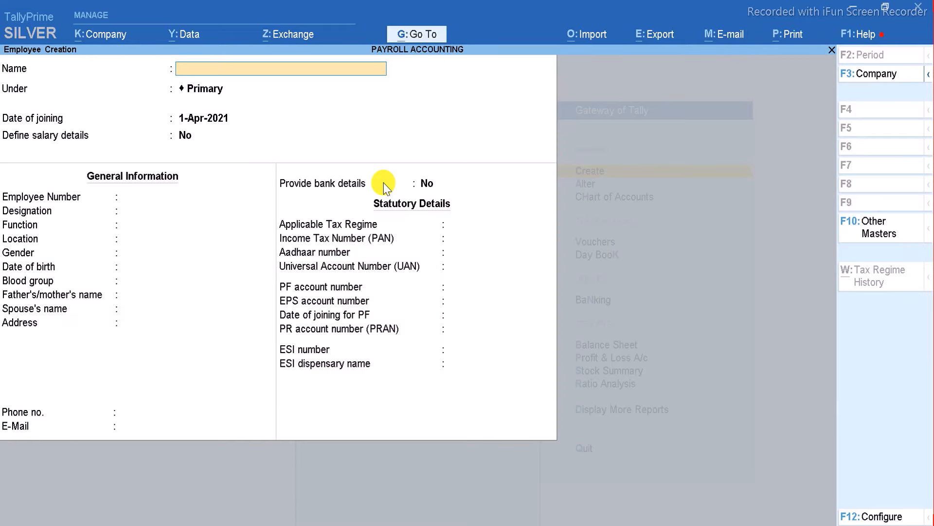
text(MKJHA)
key(Return)
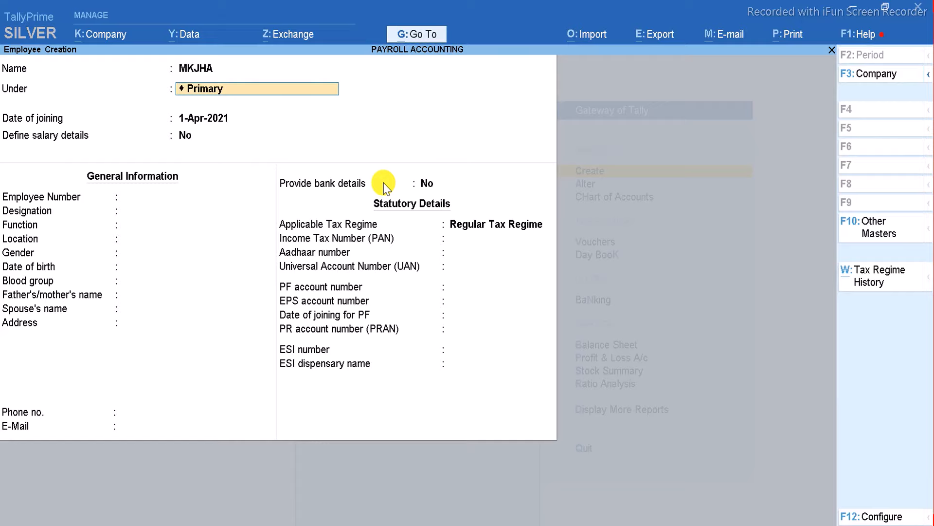
key(BackSpace)
key(Down)
key(Return)
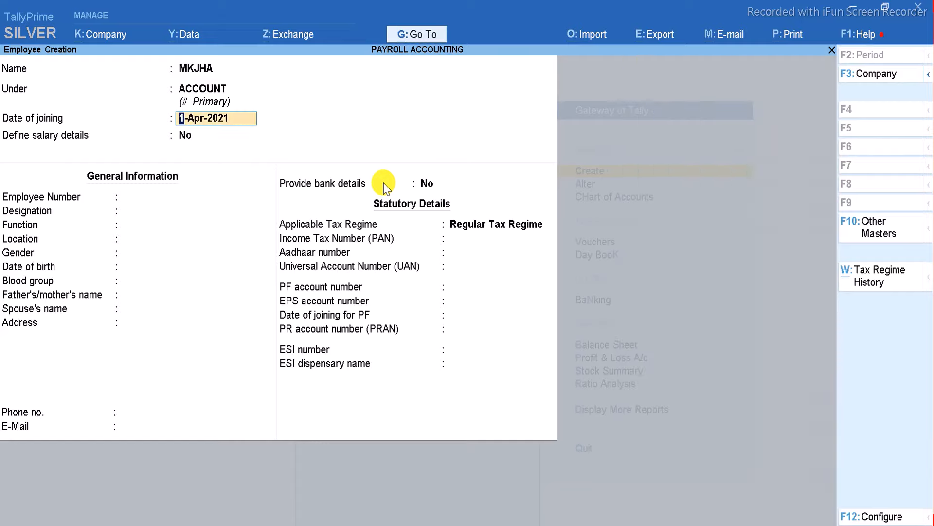
key(Return)
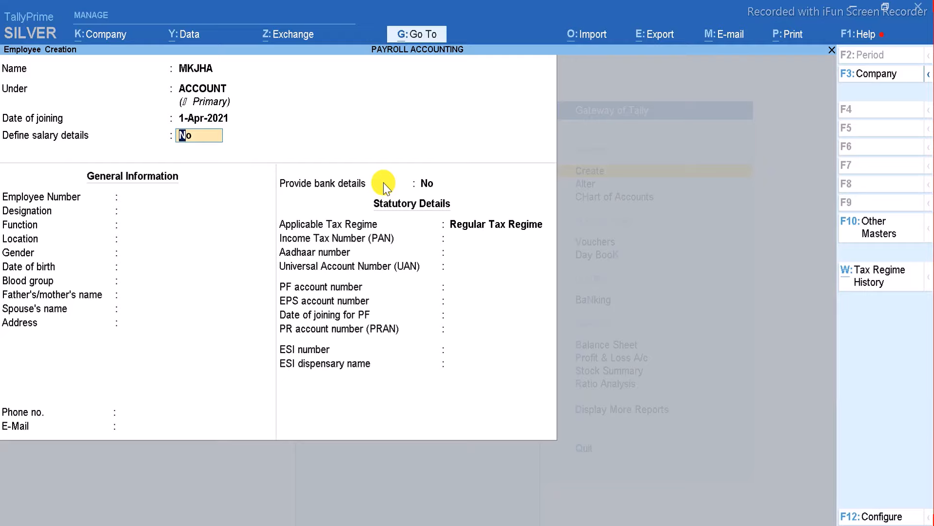
Define MKJHA's salary details by copying the ACCOUNT group's pay heads, then accept.
text(y)
key(Return)
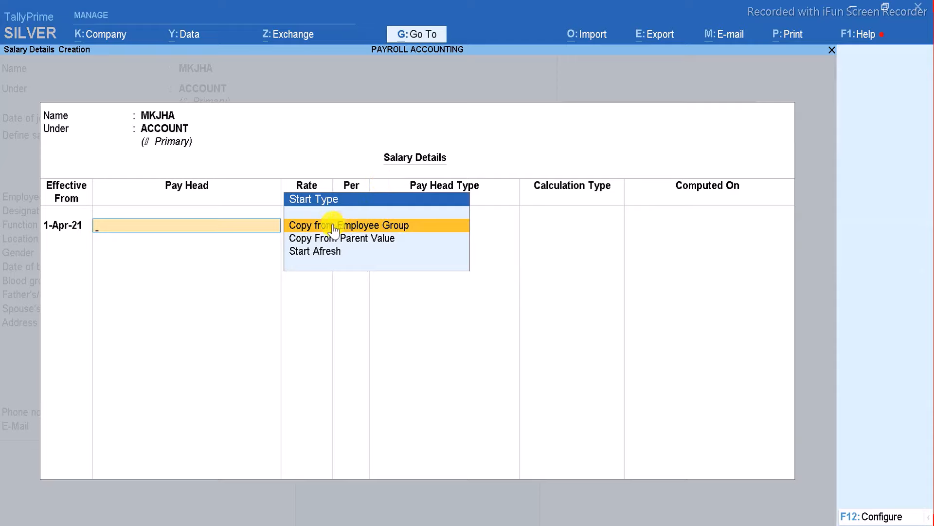
click(415, 235)
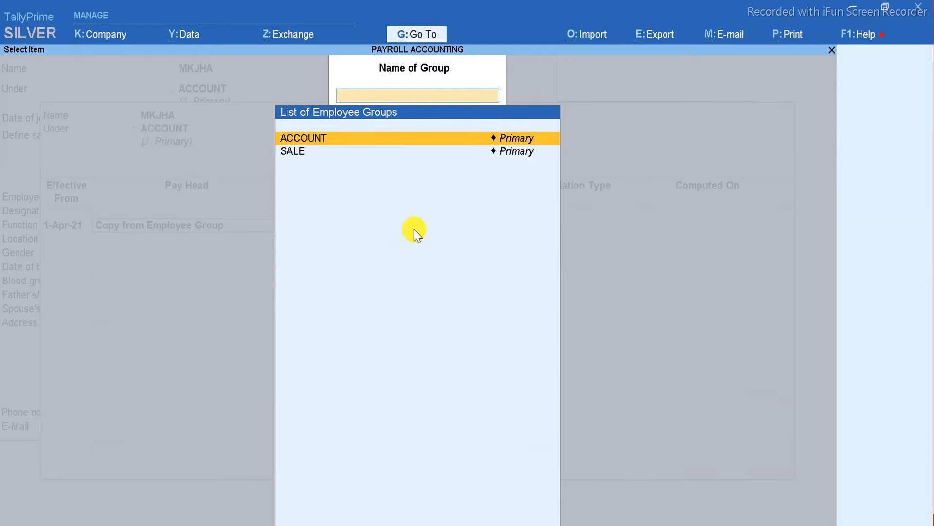
key(Return)
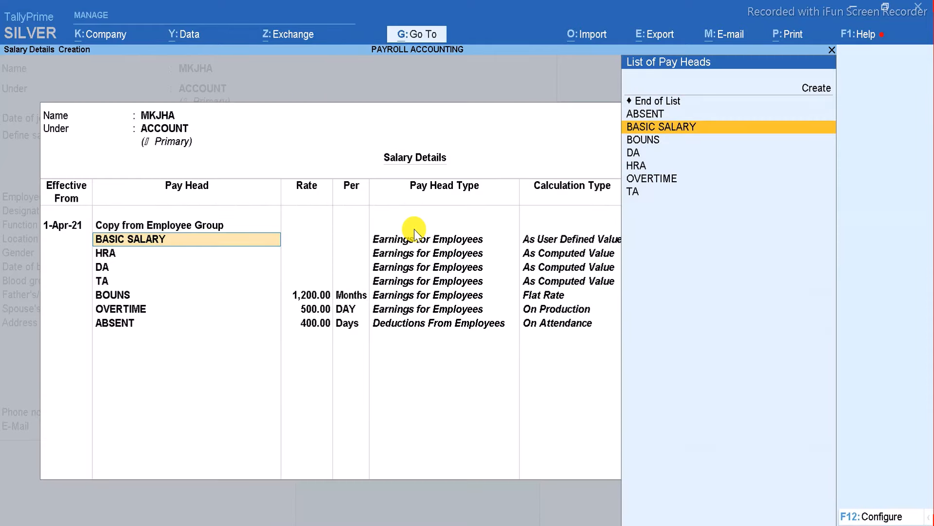
key(Return)
key(Return)
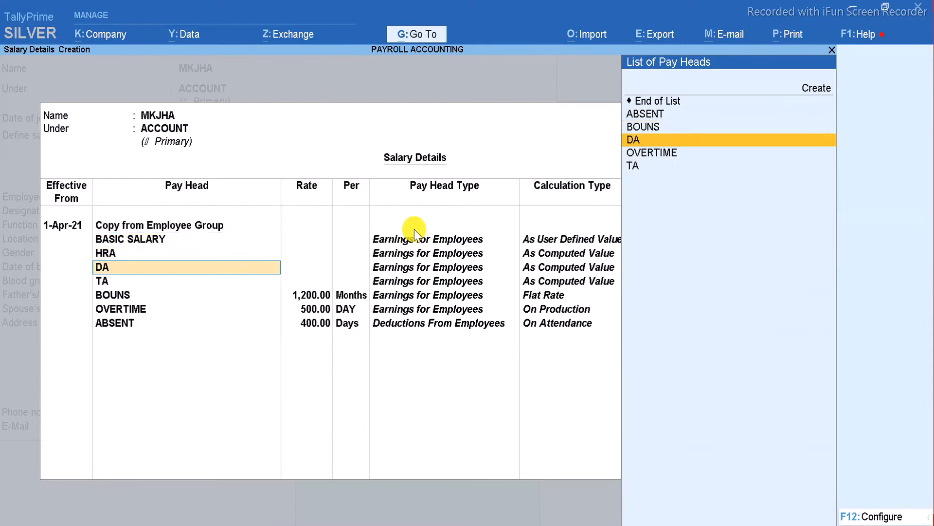
key(Return)
key(Return)
key(Return)
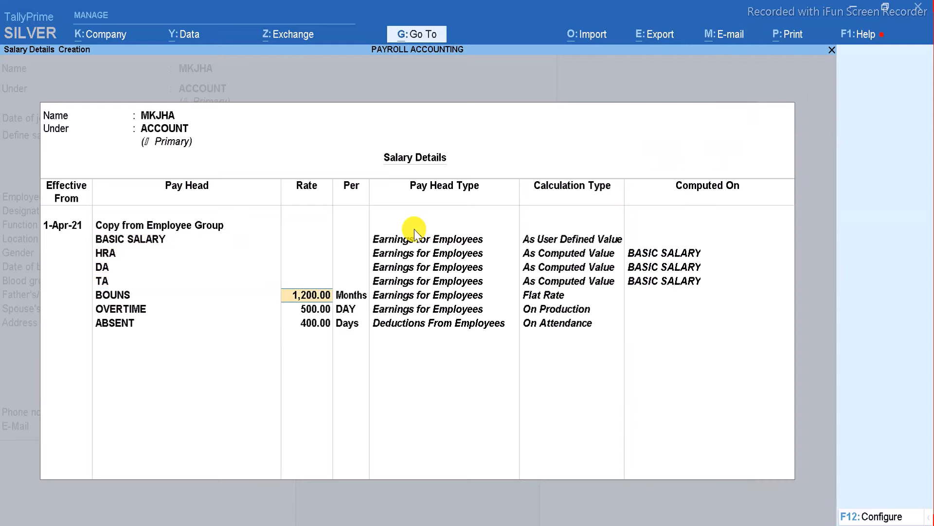
key(Return)
key(ctrl+a)
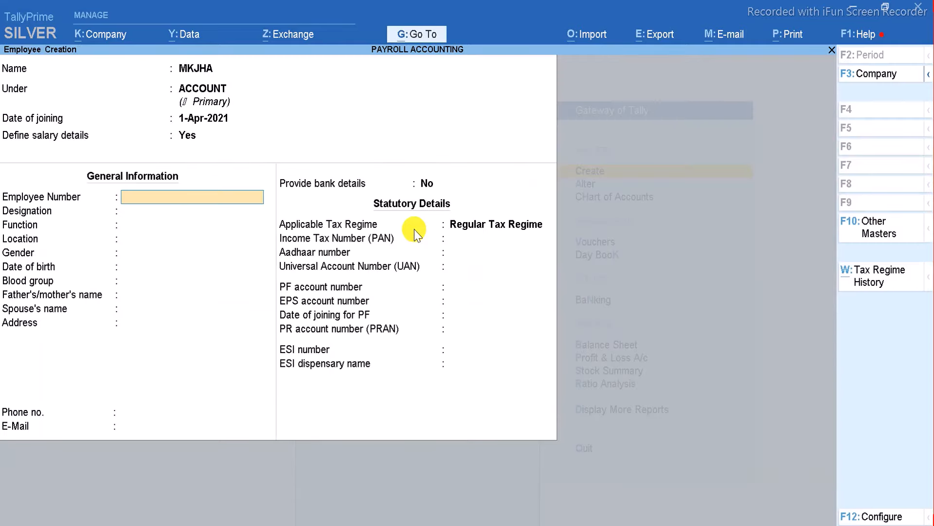
Enter employee number 1233, designation ACCOUNTANT, function ACCOUNTING and location DBG.
text(1233)
key(Return)
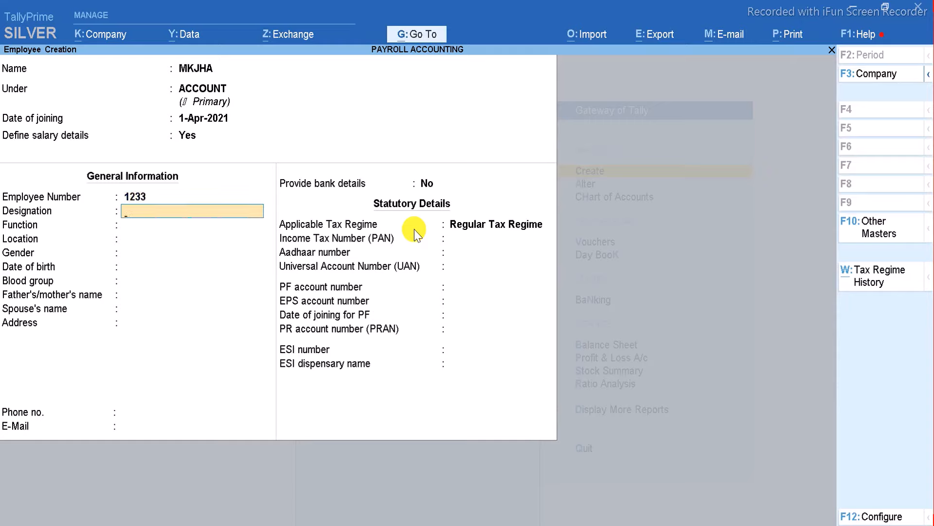
text(ACCOUNTANT)
key(Return)
text(ACC)
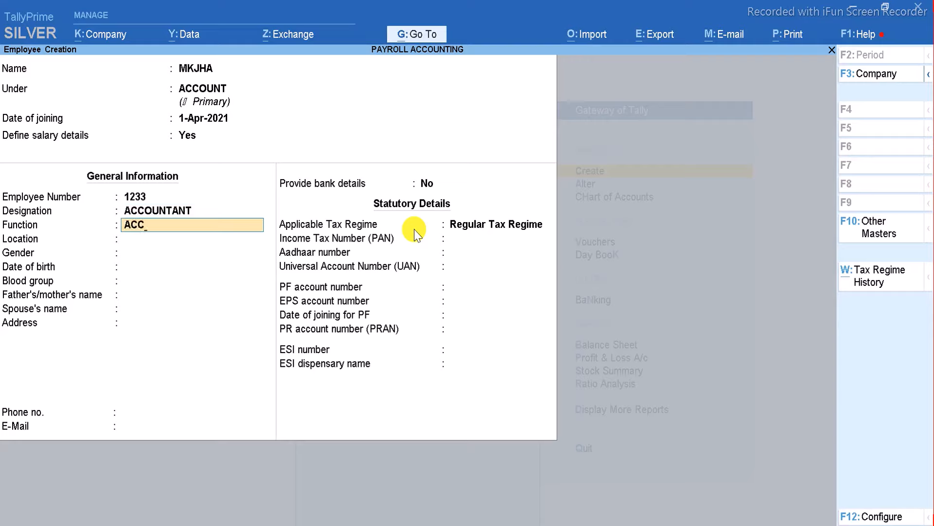
text(OUNTING)
key(Return)
text(DBG)
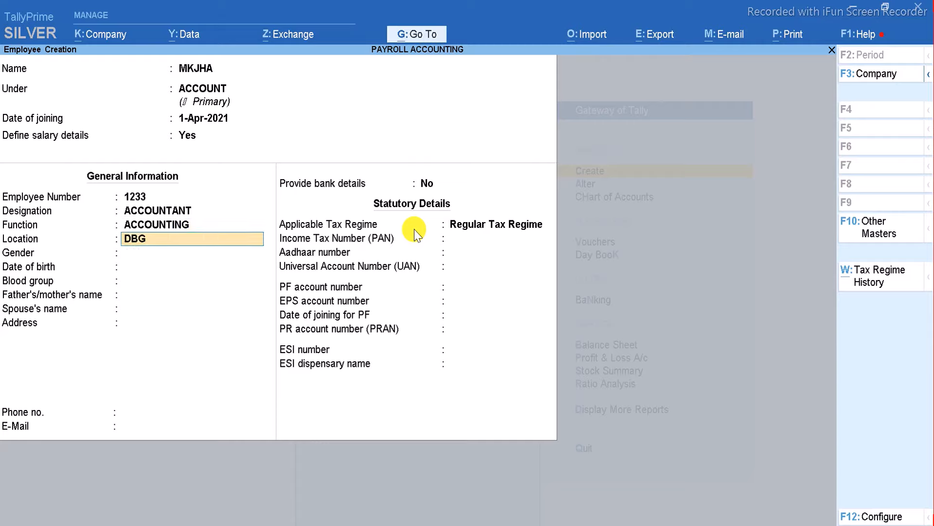
key(Return)
key(Return)
key(BackSpace)
key(Down)
key(Down)
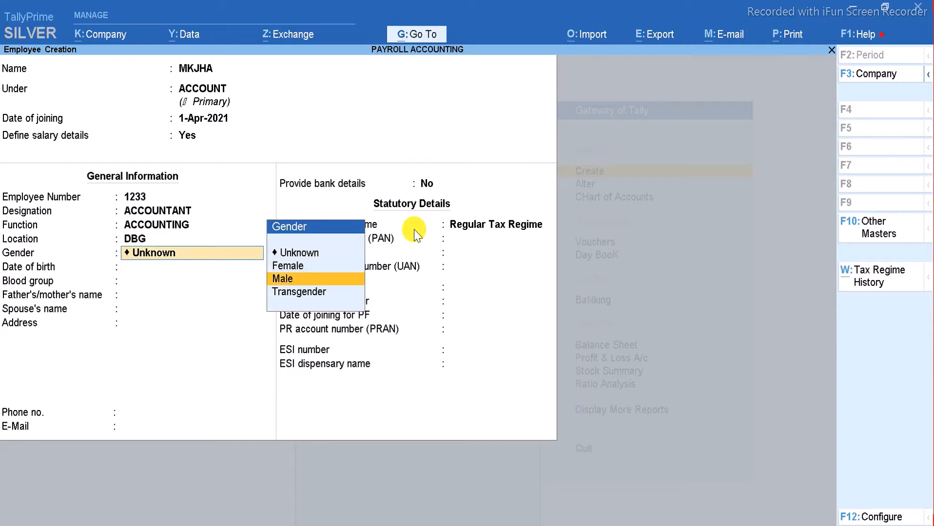
key(Return)
text(02-05)
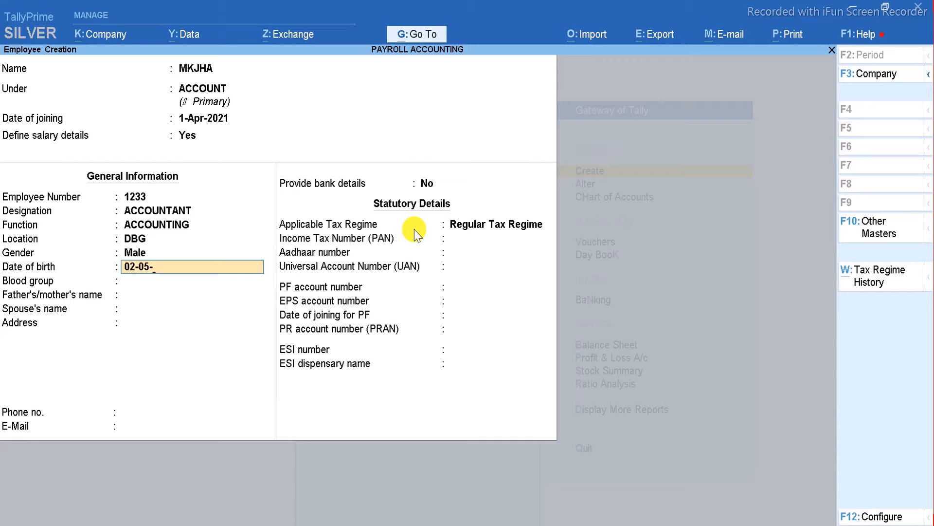
text(-2100)
key(Return)
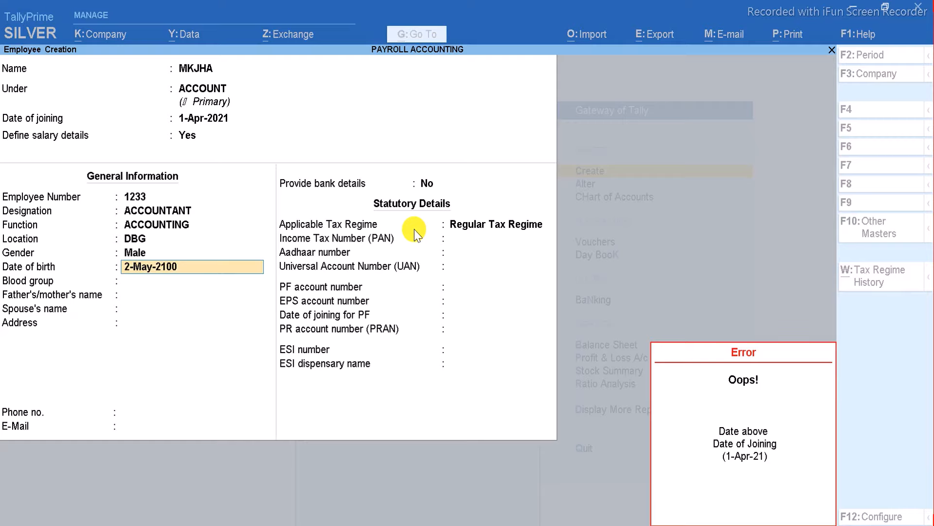
text(02-05-1980)
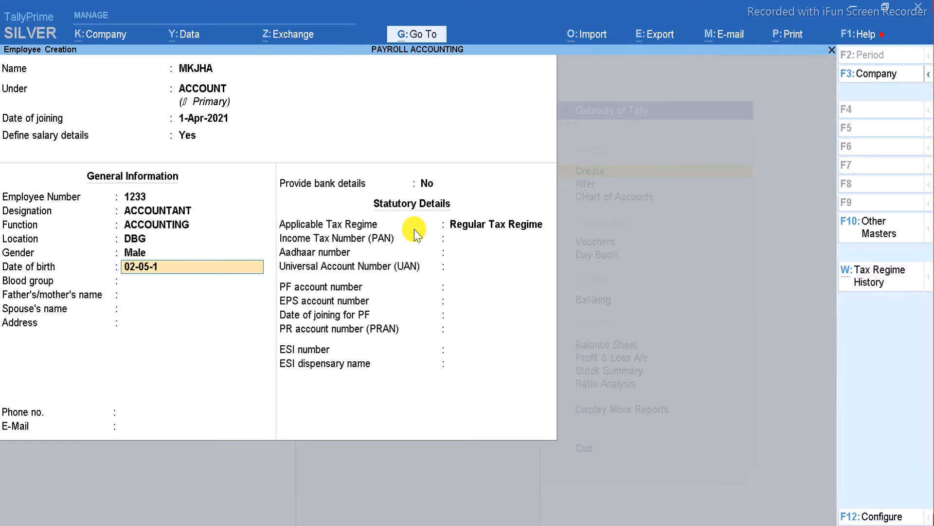
key(Return)
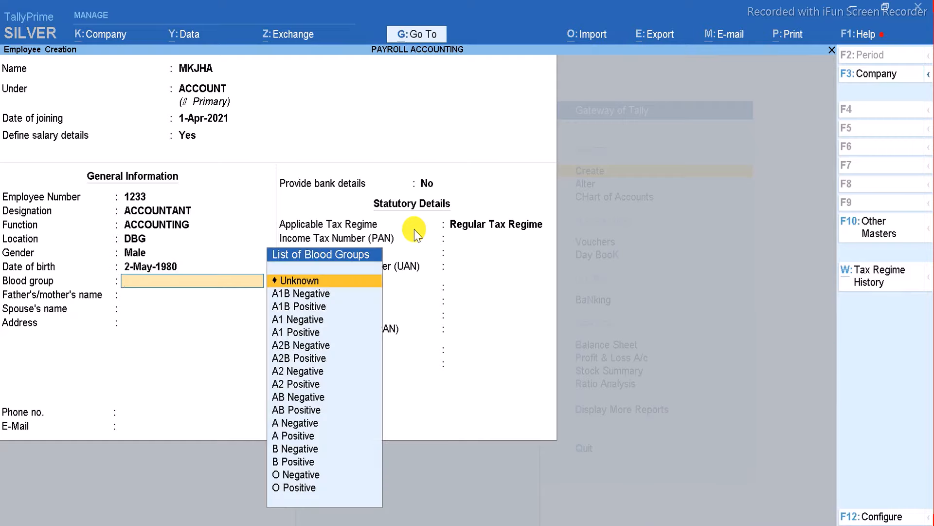
text(o)
key(Down)
key(Down)
key(Down)
key(Down)
key(Down)
key(Down)
key(Down)
key(Down)
key(Down)
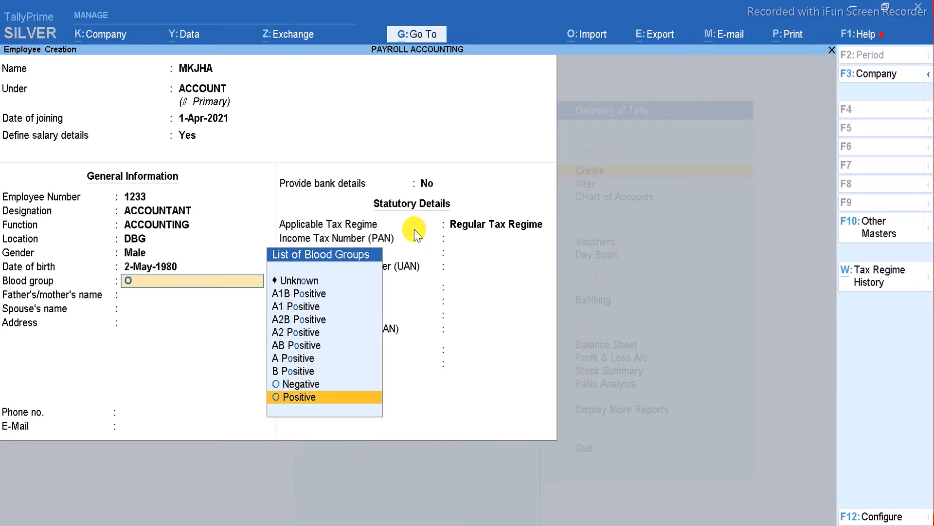
key(Return)
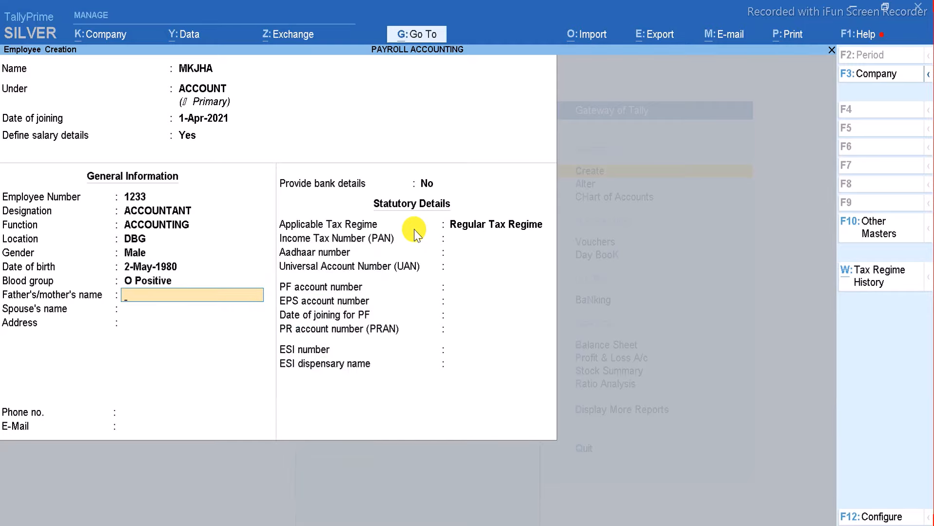
key(Return)
key(Return)
key(Return)
key(Return)
key(Return)
key(Return)
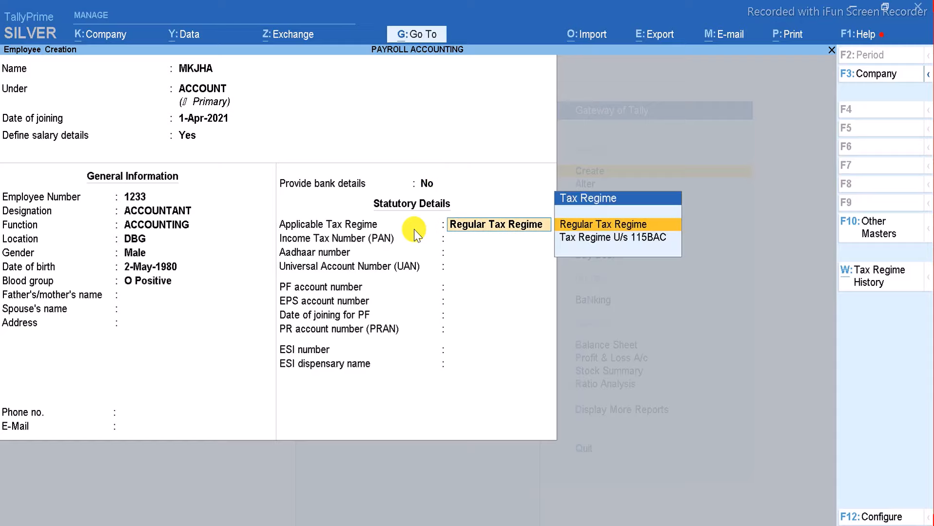
key(BackSpace)
Choose to provide bank details and enter the employee's account number and IFS code SBIN.
text(Y)
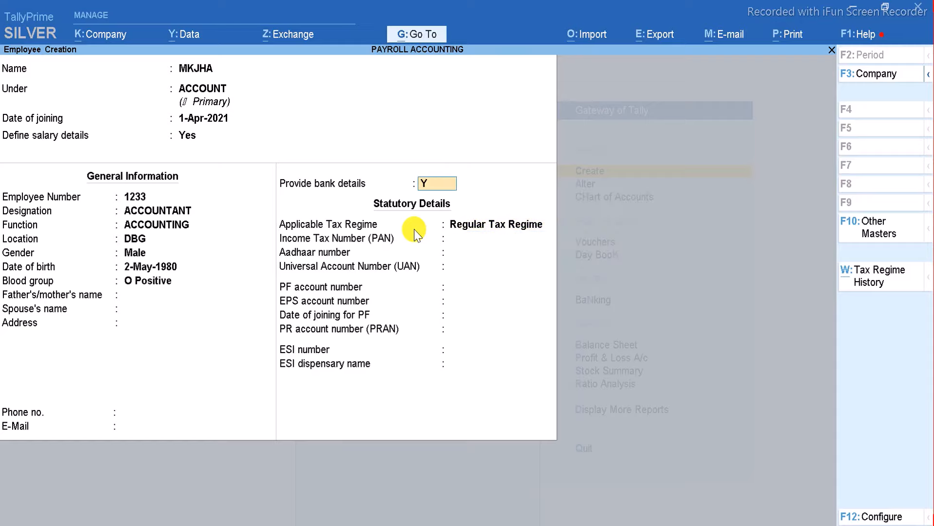
key(Return)
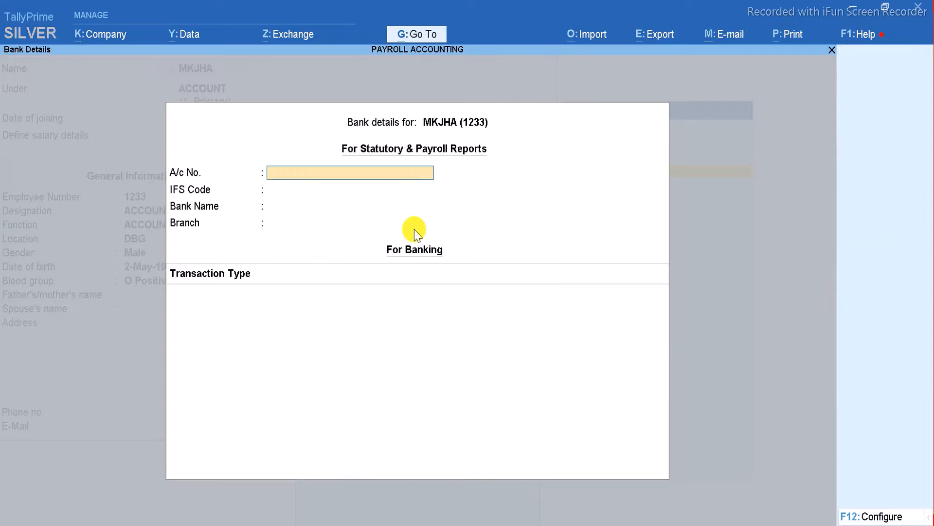
key(Return)
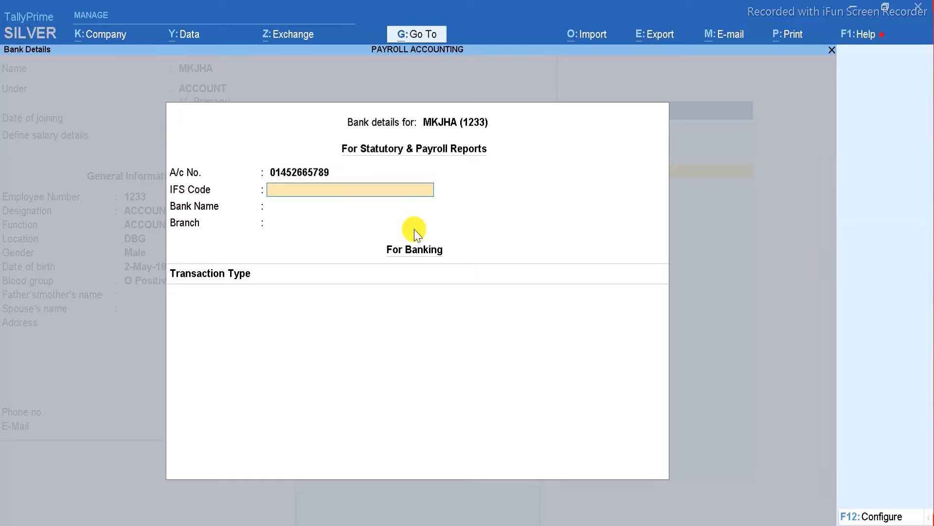
text(SBIN)
key(Return)
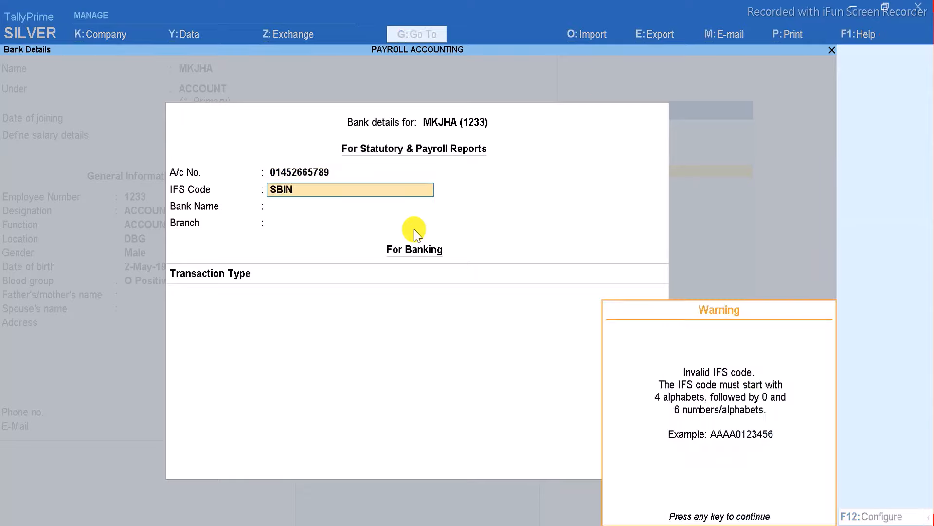
key(Return)
key(BackSpace)
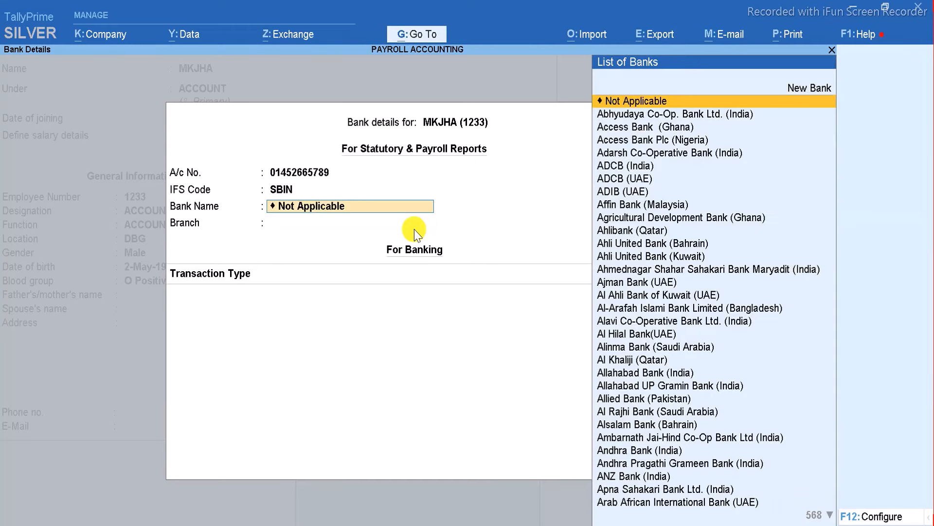
Set bank State Bank of India (India), branch DBG, transaction type e-Fund Transfer, and accept.
text(S)
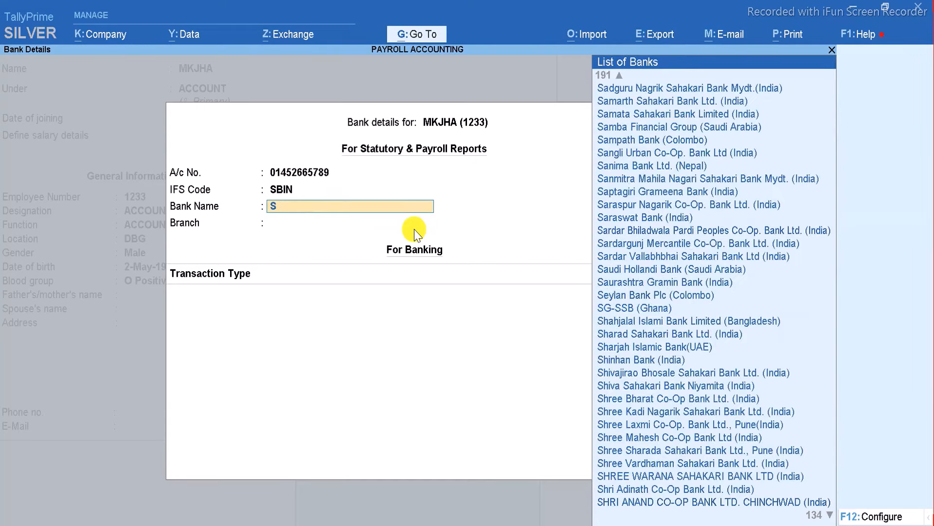
text(TAT)
key(Down)
key(Down)
key(Down)
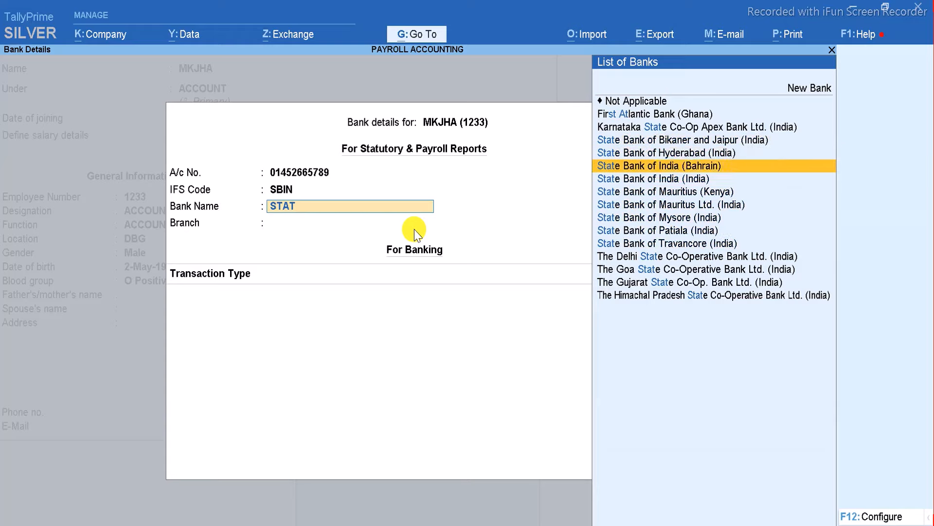
key(Down)
key(Return)
text(DBG)
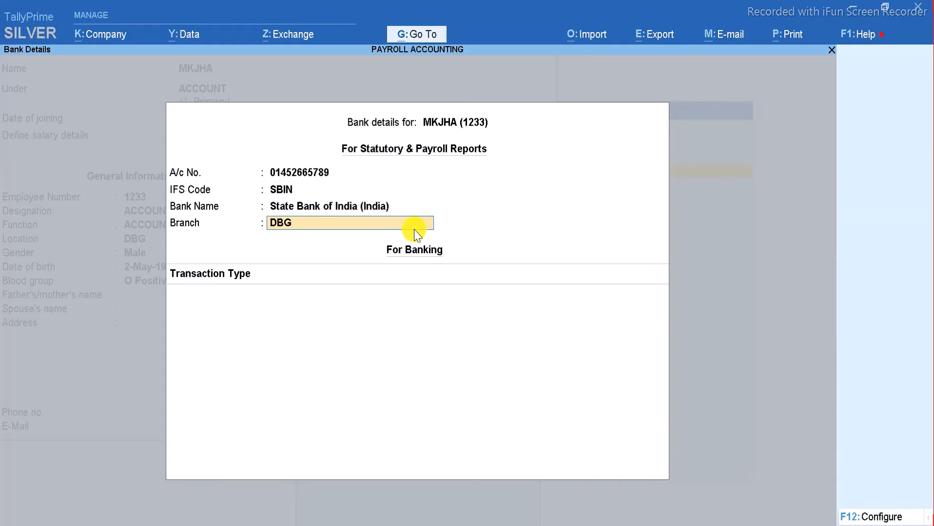
key(Return)
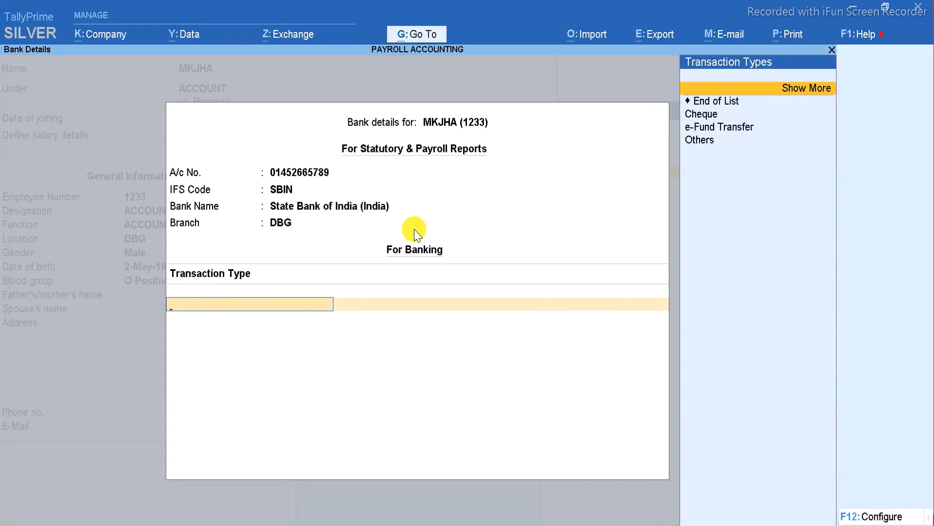
key(Down)
key(Down)
key(Down)
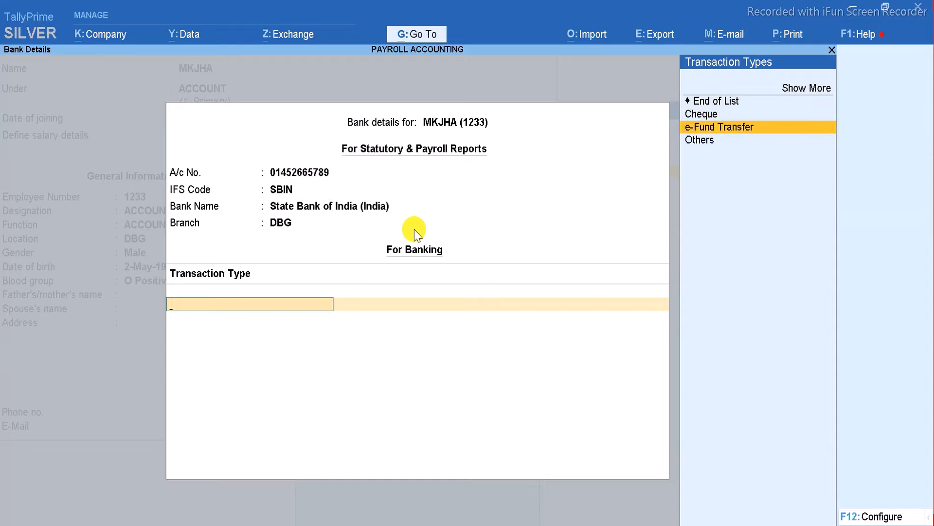
key(Return)
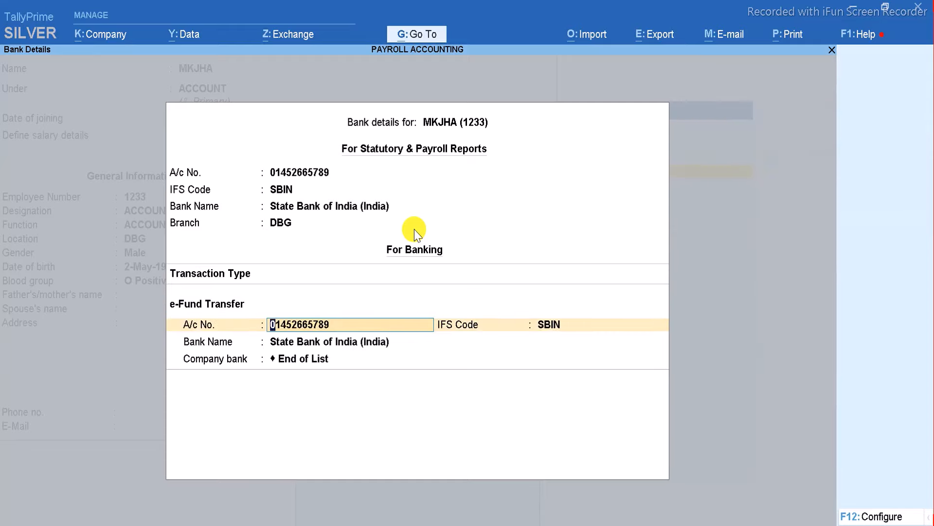
key(Return)
key(Return)
key(Return)
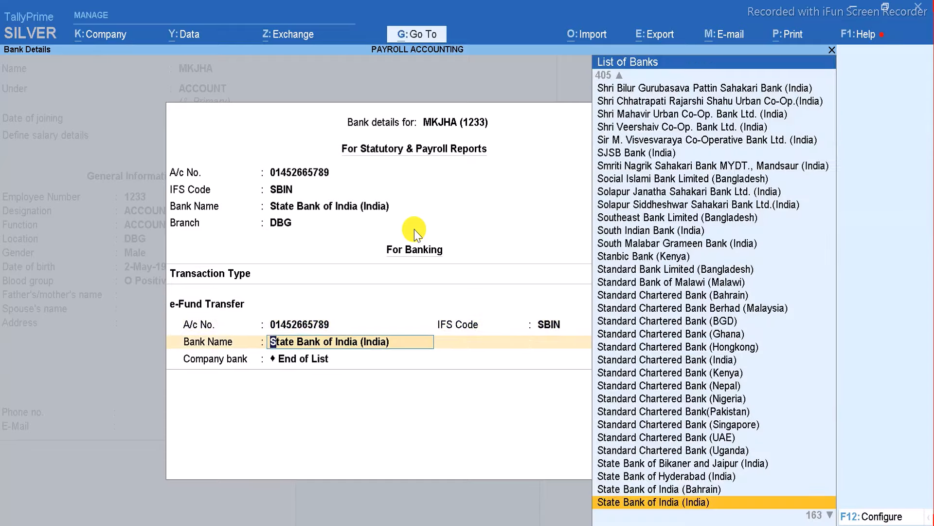
key(Return)
key(ctrl+a)
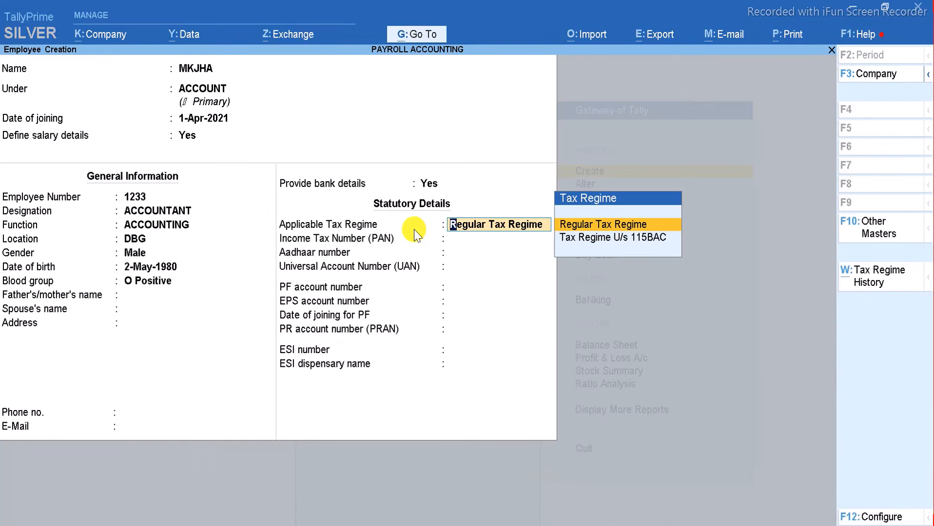
Keep Regular Tax Regime, skip the statutory fields and save the MKJHA employee master.
key(Return)
key(Return)
key(Return)
key(Return)
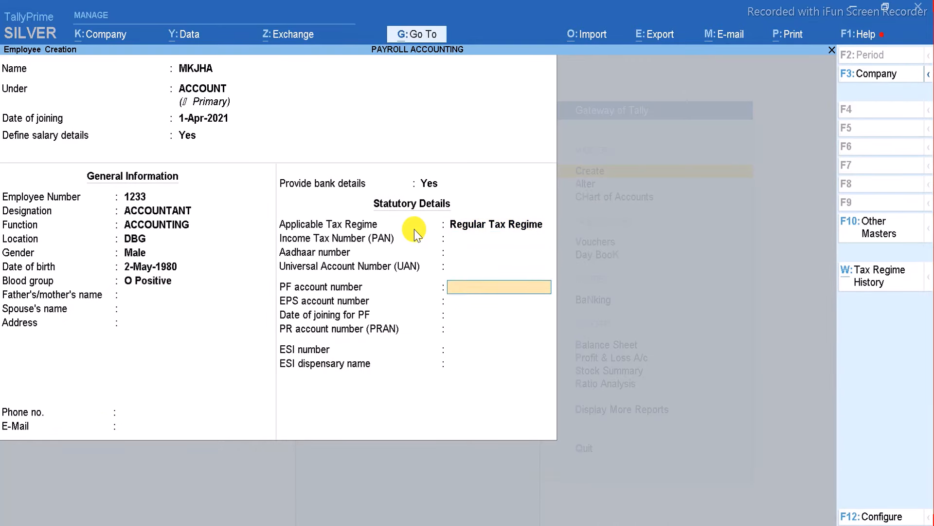
key(Return)
key(Up)
key(Up)
key(Up)
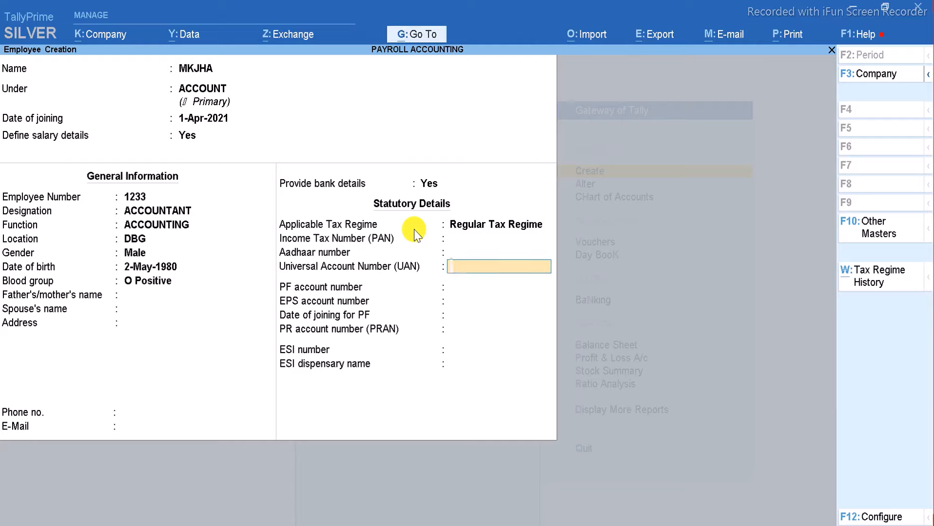
key(Down)
key(Down)
key(Return)
key(Return)
key(Return)
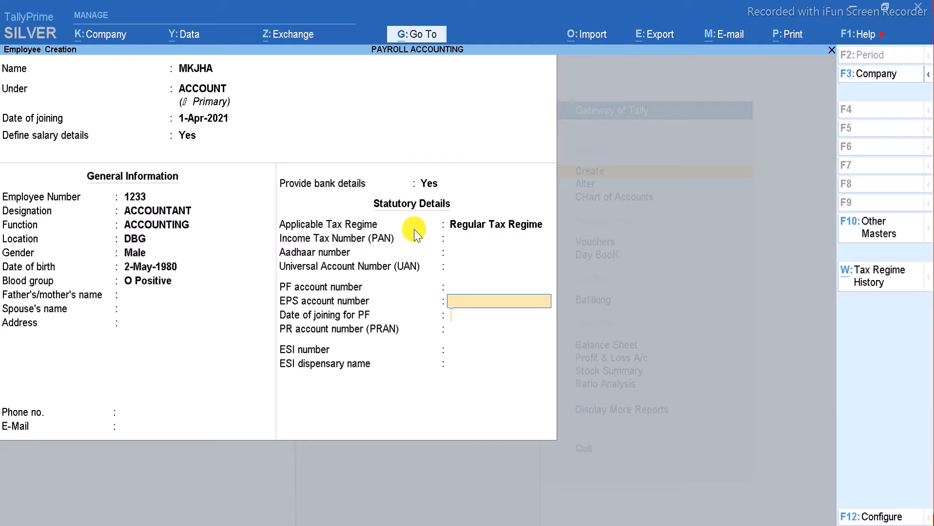
key(ctrl+a)
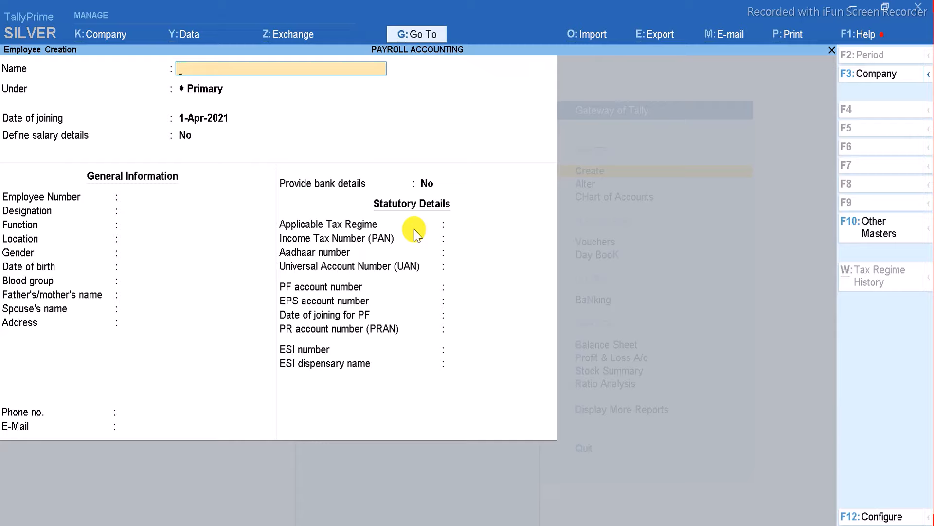
Create employee AJAY KR under SALE with default joining date, salary copied from SALE.
text(AJAY KR)
key(Return)
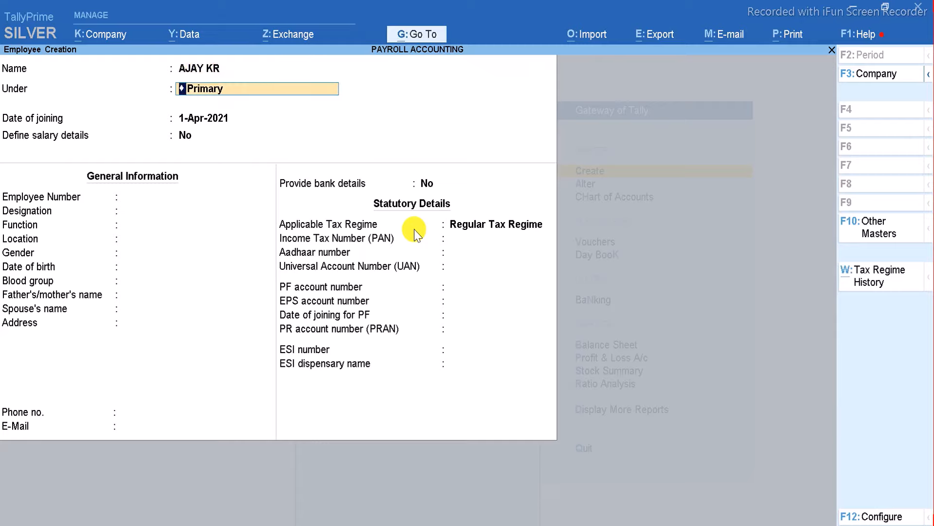
key(BackSpace)
key(Down)
key(Down)
key(Return)
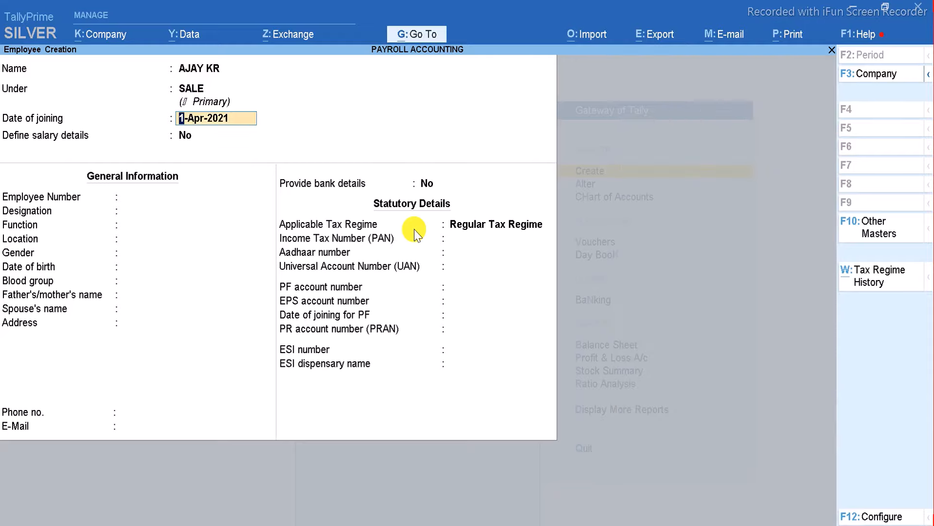
key(Return)
text(Y)
key(Return)
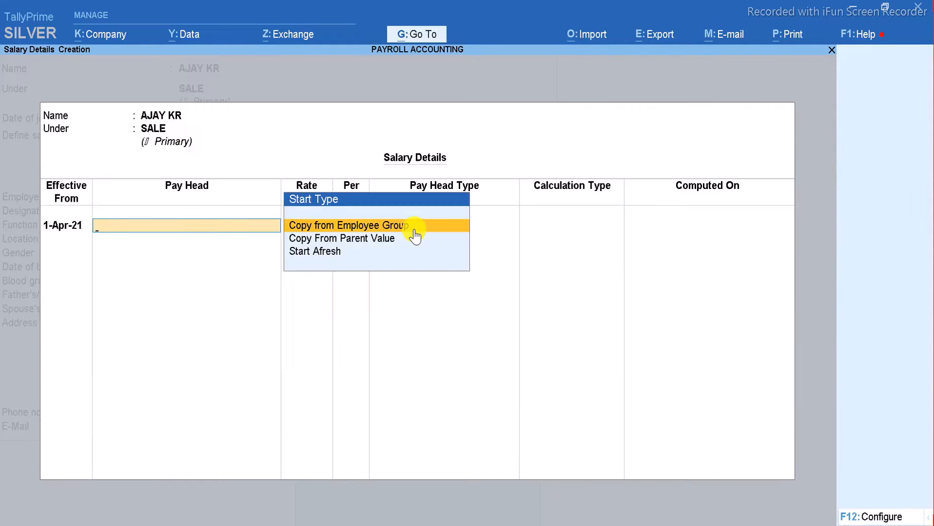
click(415, 236)
key(Down)
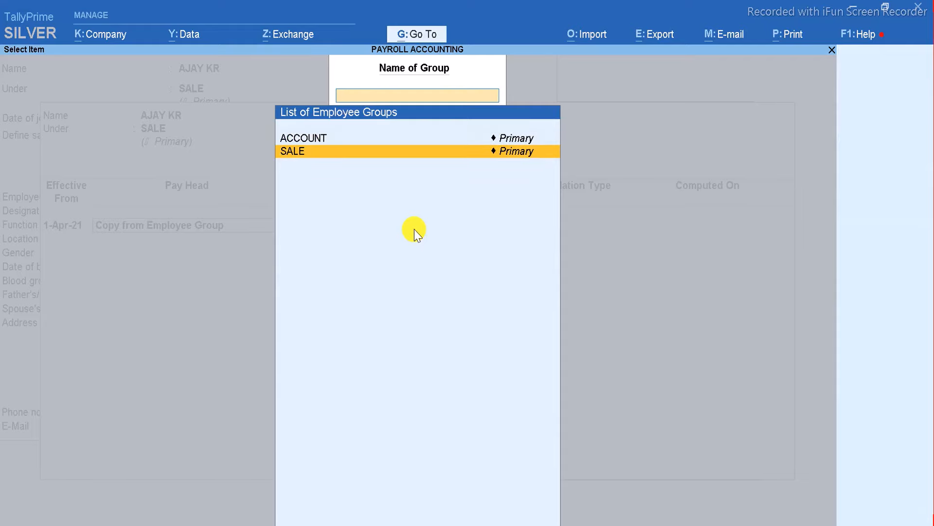
key(Return)
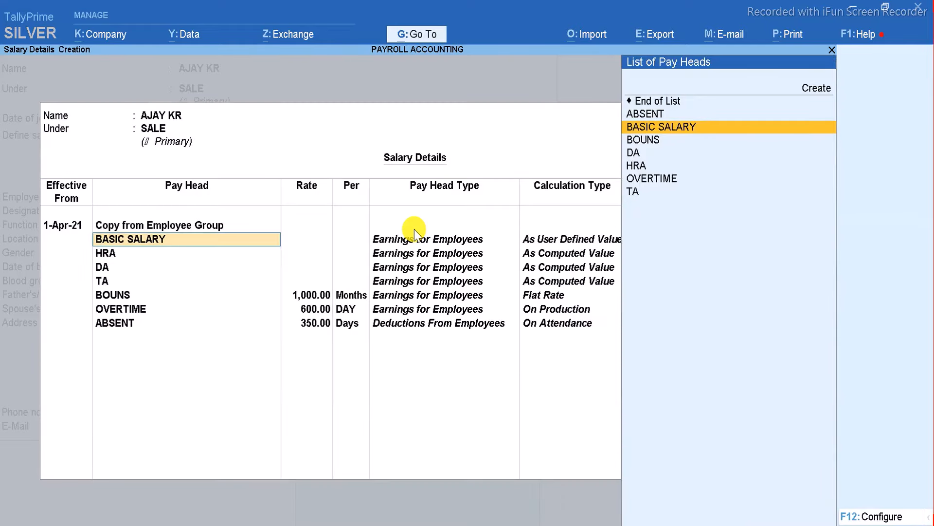
key(Escape)
Enter employee number 123456, skip the remaining fields and save the employee.
text(123456)
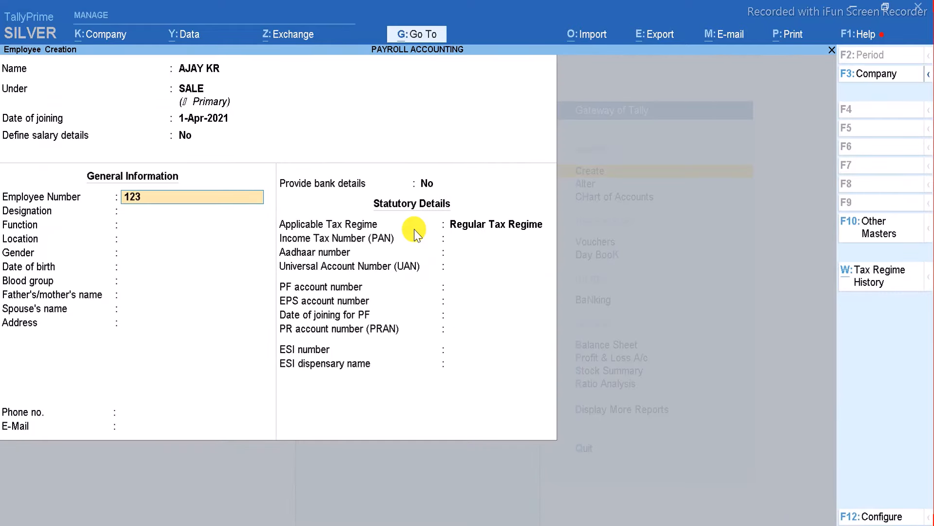
key(Return)
key(Return)
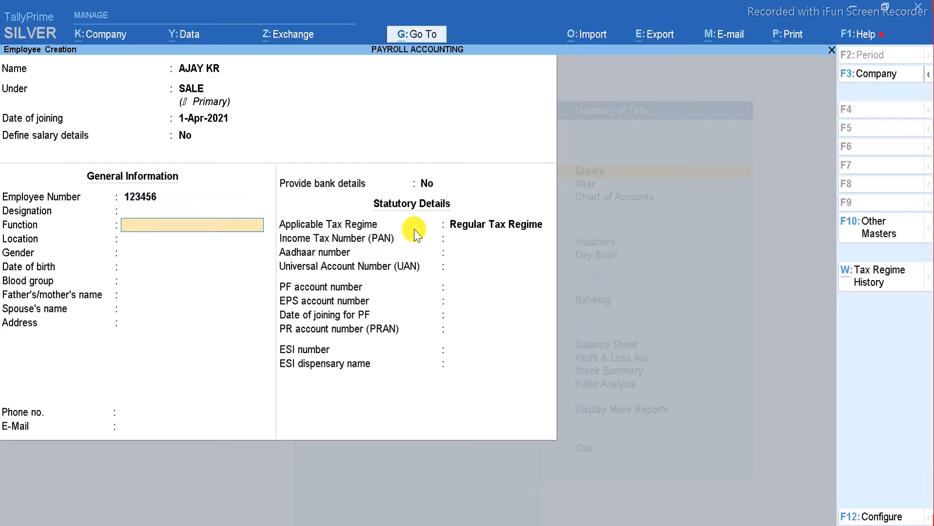
key(Return)
key(Return)
key(Return)
key(Return)
key(Return)
key(Return)
key(Return)
key(Return)
key(Return)
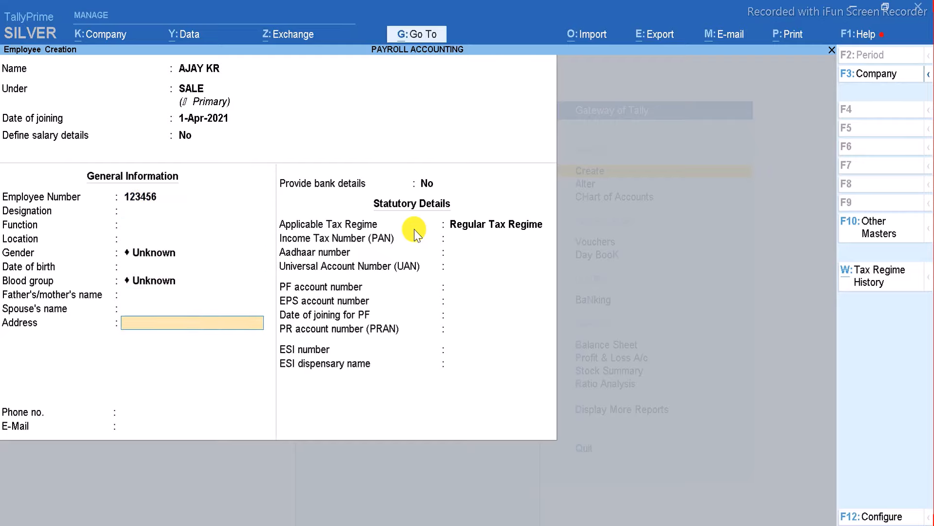
key(Return)
key(Return)
key(Return)
key(Return)
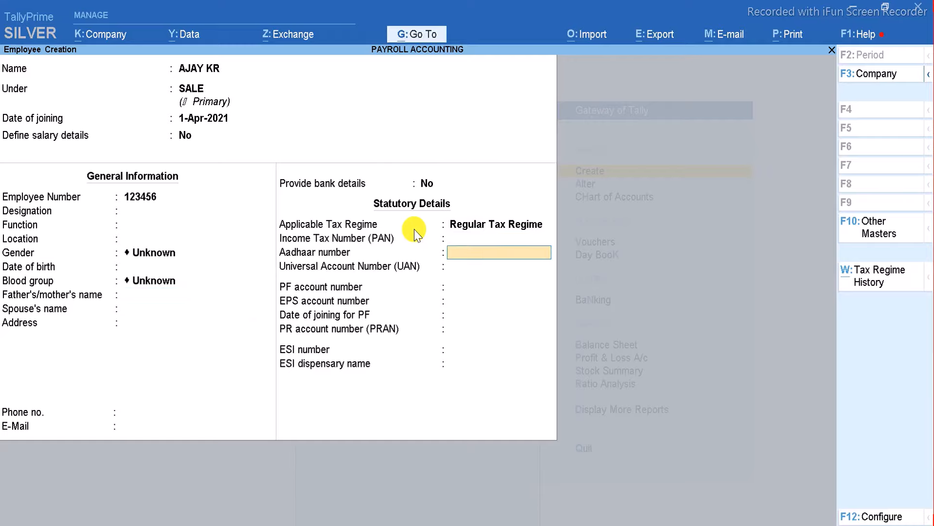
key(ctrl)
key(ctrl+a)
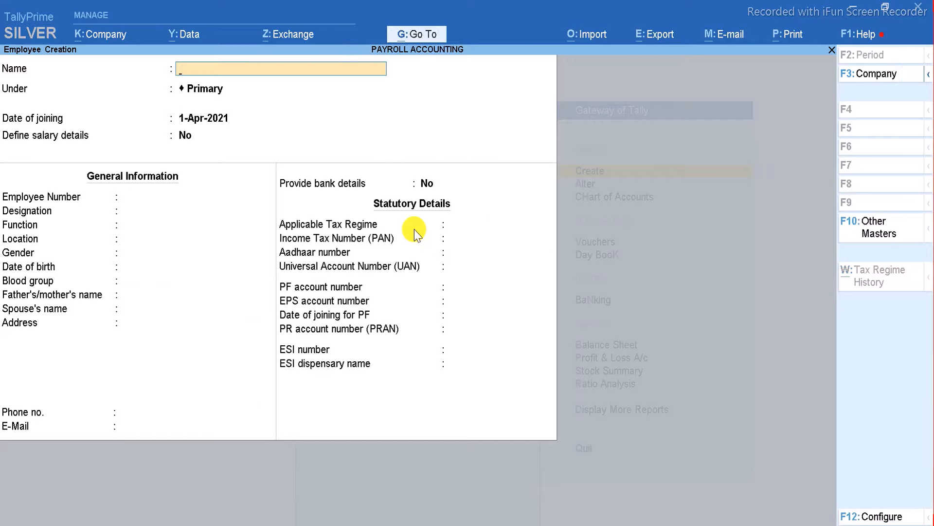
Quit the blank employee form and start a new Pay Head master.
key(Escape)
key(Return)
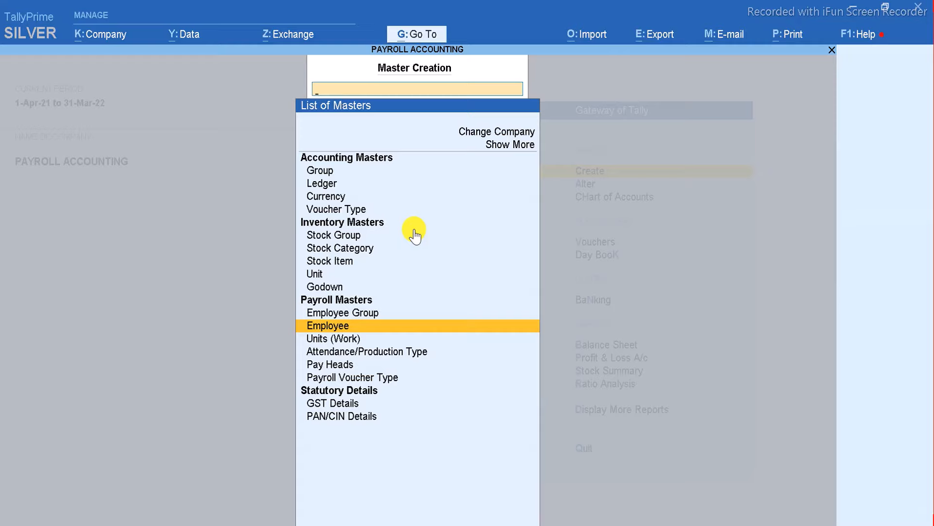
key(Down)
key(Down)
key(Down)
key(Down)
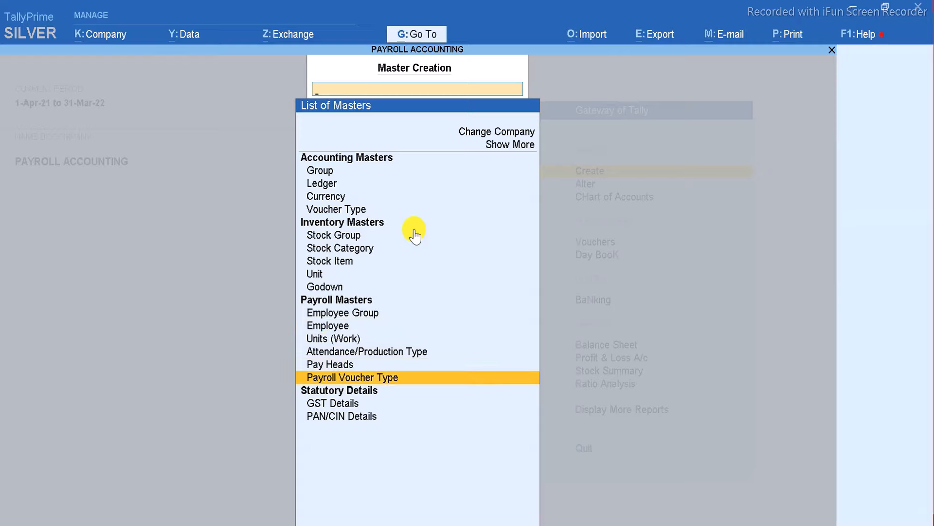
key(Up)
key(Return)
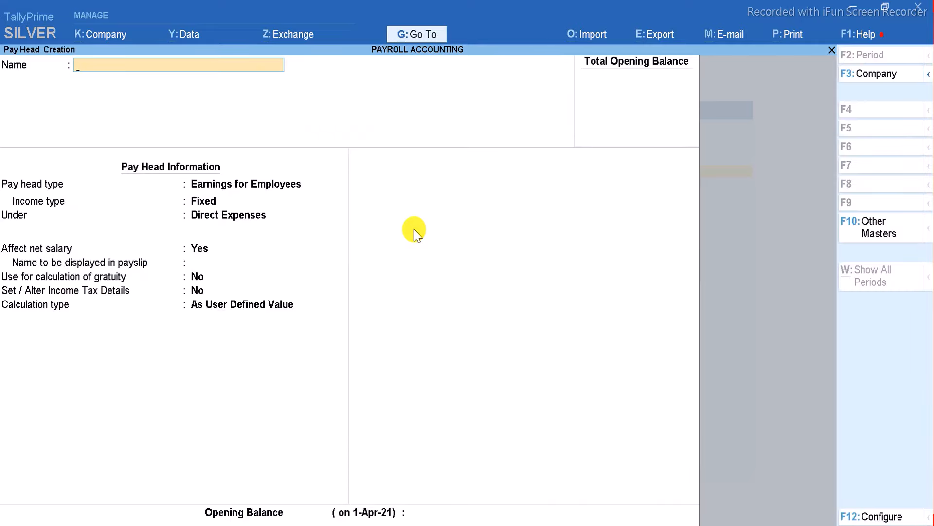
Save pay head SALARY PAYABLE as Not Applicable under Current Liabilities.
text(SALARY PAYABLE)
key(Return)
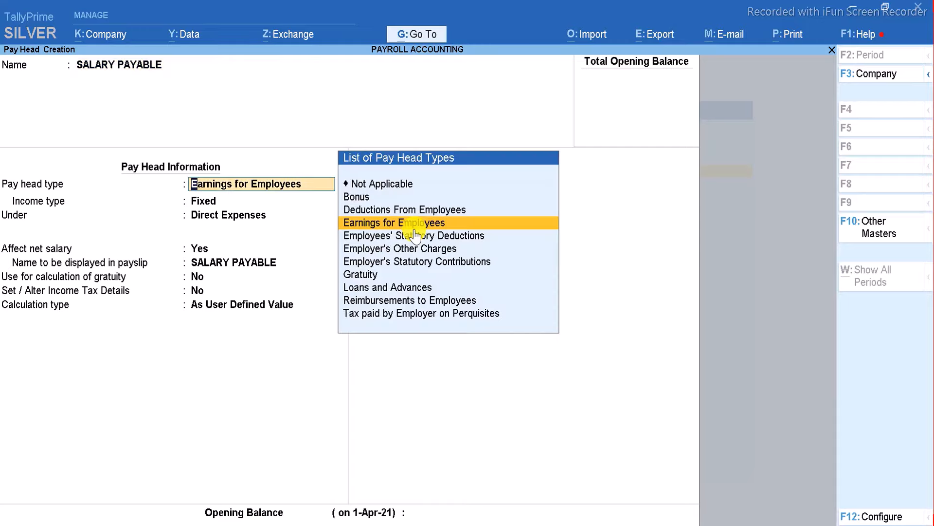
key(Up)
key(Up)
key(Up)
key(Return)
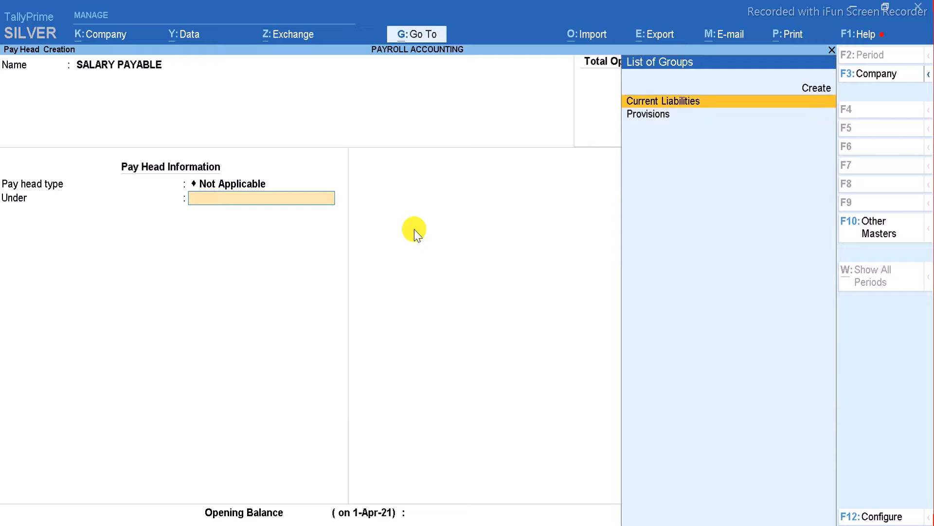
key(Return)
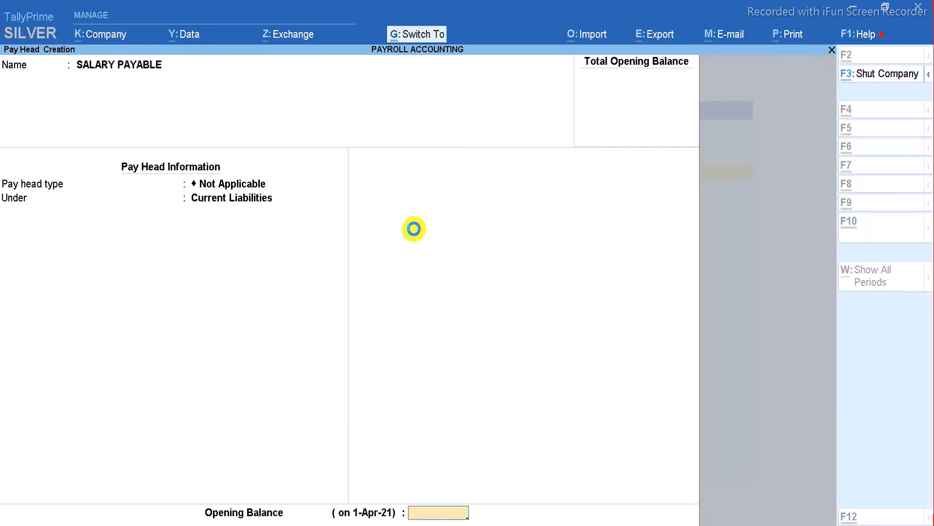
key(ctrl+a)
key(Escape)
Quit the blank pay head form and open the Payroll voucher type for alteration.
key(y)
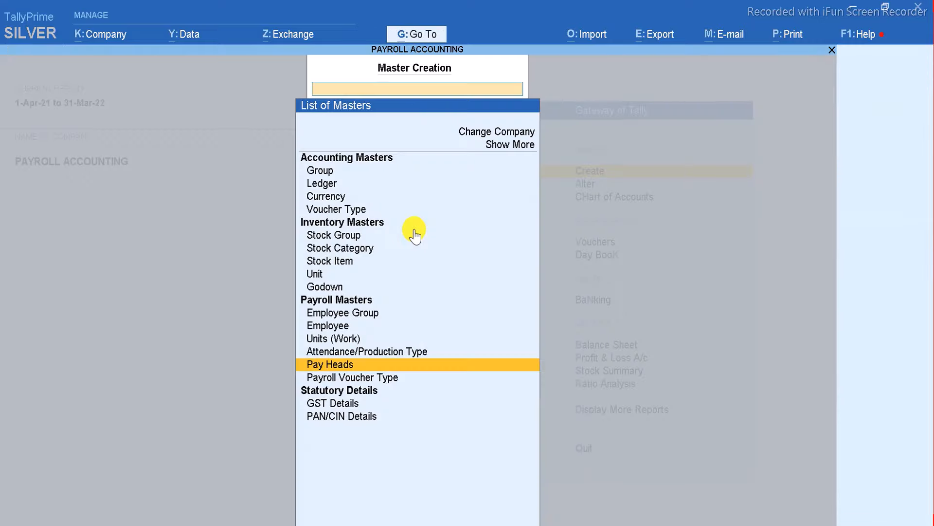
key(Down)
key(Return)
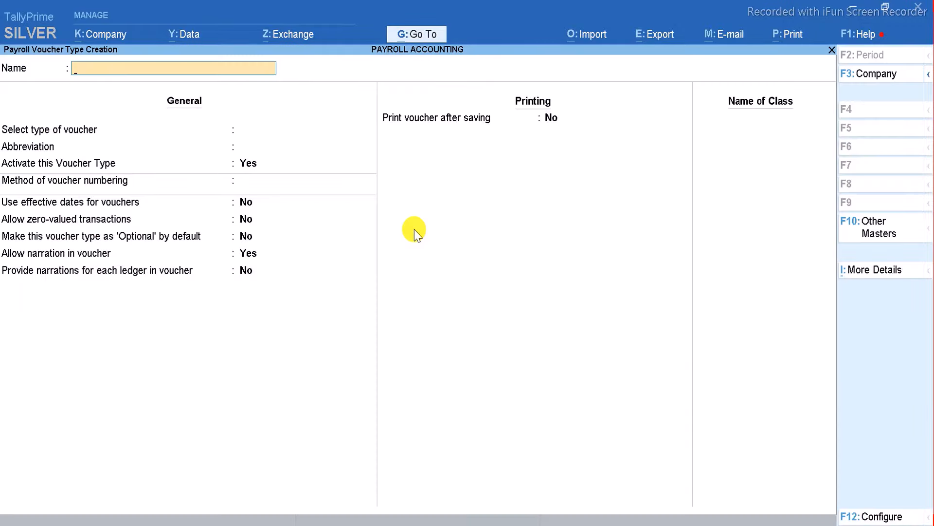
key(Escape)
key(Escape)
key(a)
key(Down)
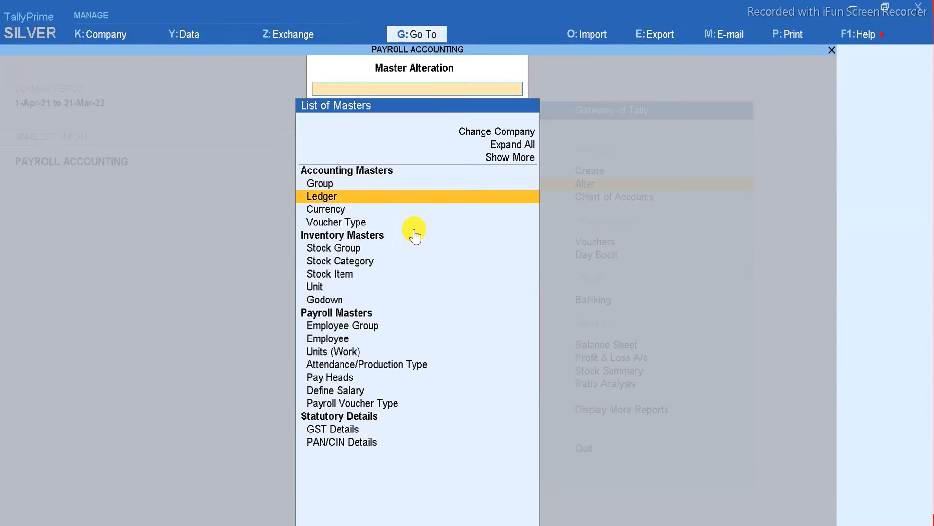
key(Down)
key(Down)
key(Down)
key(Down)
key(Down)
key(Down)
key(Down)
key(Down)
key(Down)
key(Down)
key(Down)
key(Down)
key(Down)
key(Down)
key(Return)
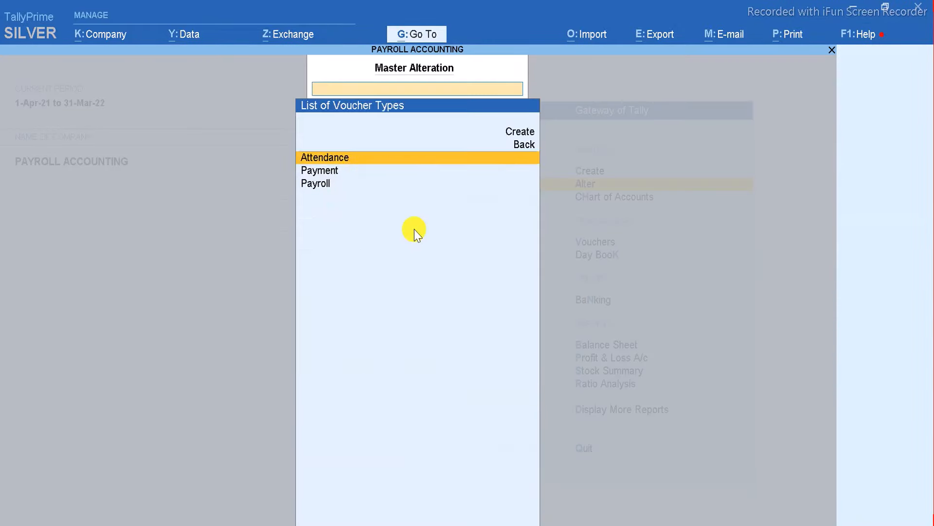
key(Down)
key(Down)
key(Return)
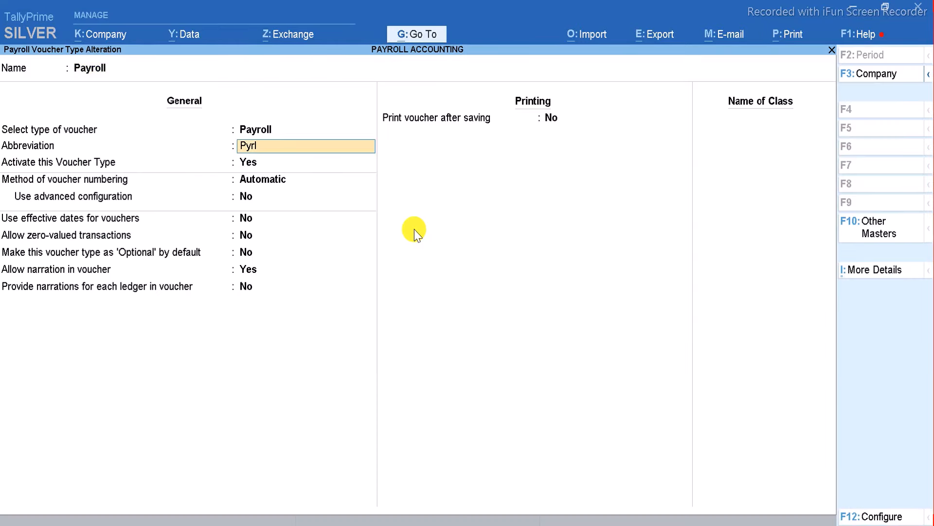
Add a voucher class SALARY PAYABLE using the SALARY PAYABLE ledger.
key(Return)
key(Return)
key(Return)
key(Return)
key(Return)
key(Return)
key(Return)
key(Return)
key(Return)
key(Return)
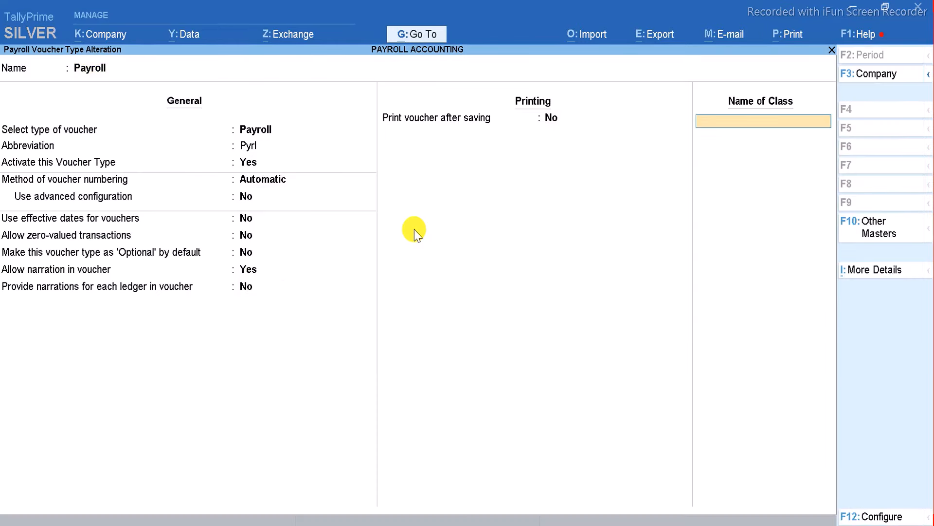
text(SALARY PAYABLE)
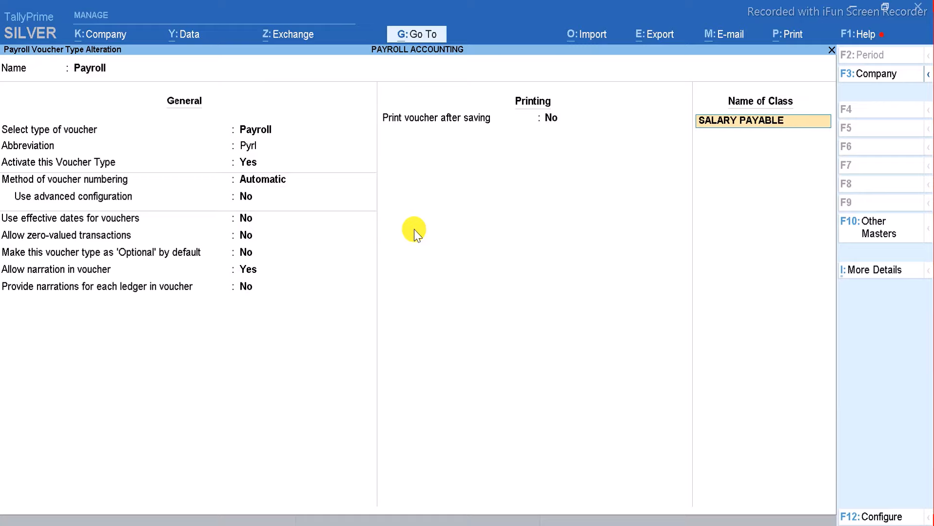
key(Return)
key(Return)
key(Return)
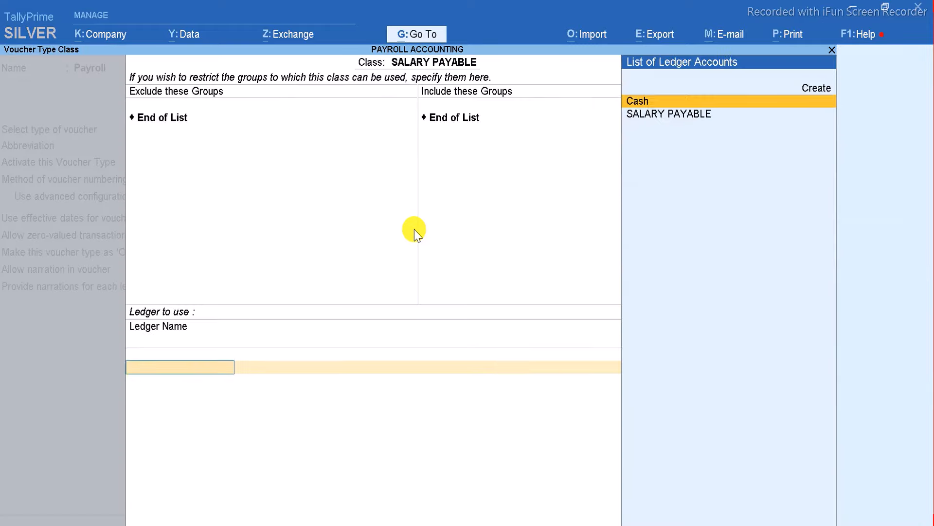
key(Down)
key(Return)
key(Return)
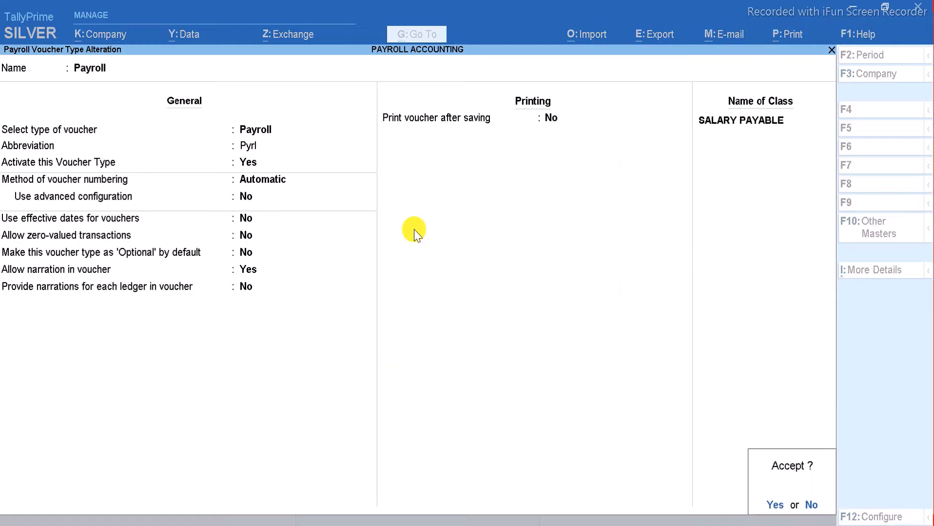
key(Return)
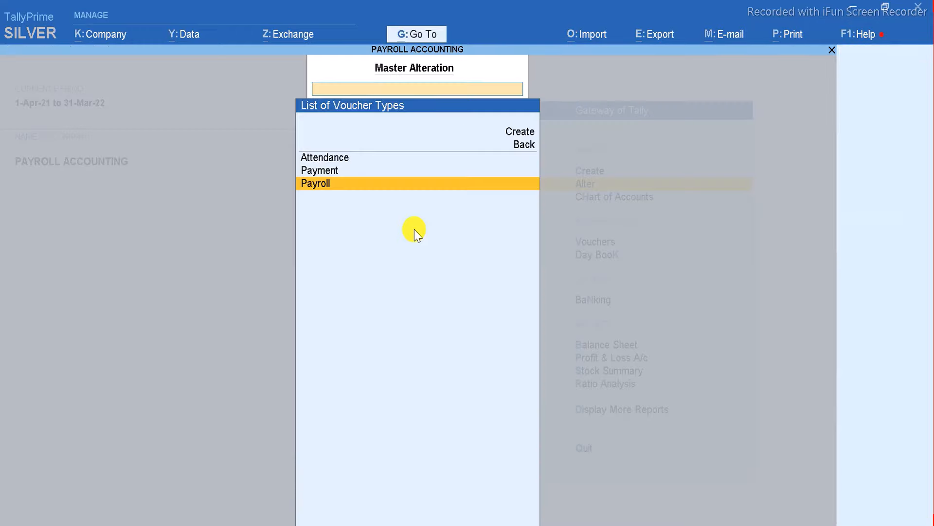
Save the Payroll voucher type and start Attendance voucher No. 1 dated 1-Apr-21.
key(Escape)
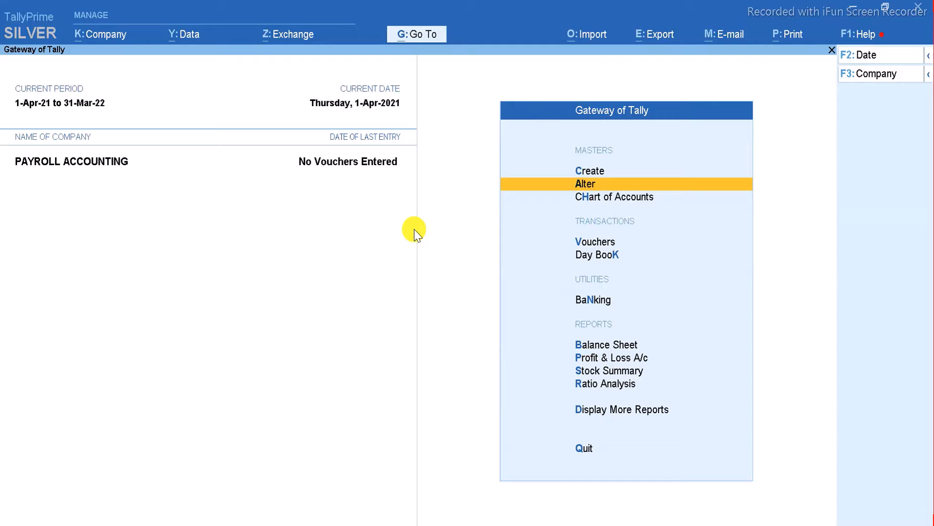
key(Down)
key(Down)
key(Down)
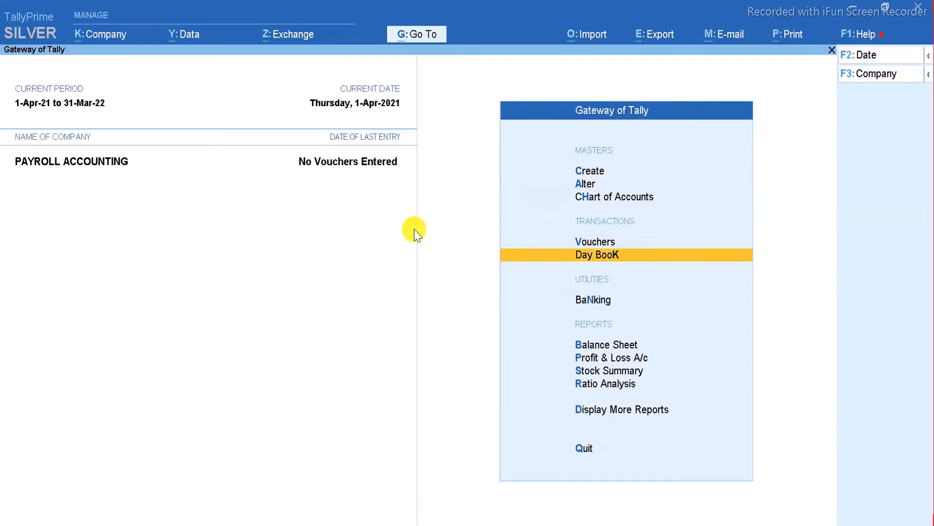
key(Up)
key(Return)
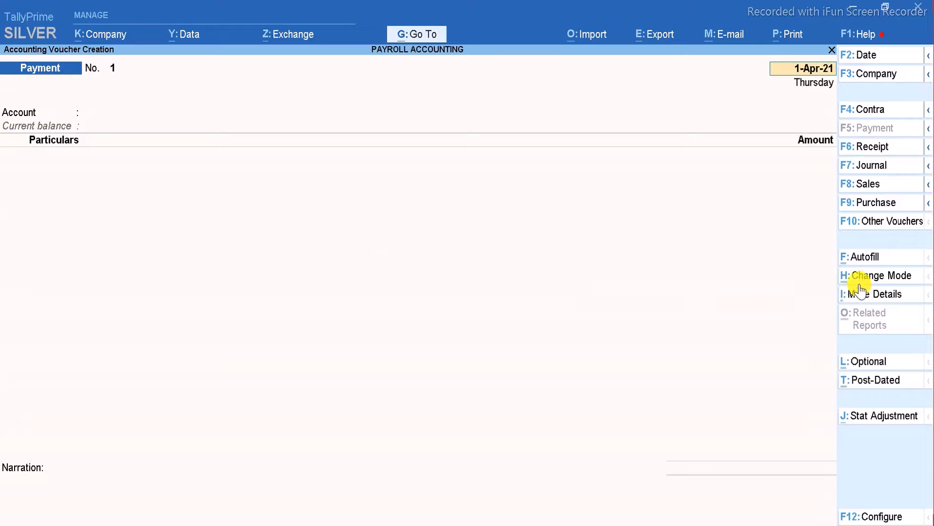
click(883, 220)
key(Down)
key(Down)
key(Down)
key(Down)
key(Down)
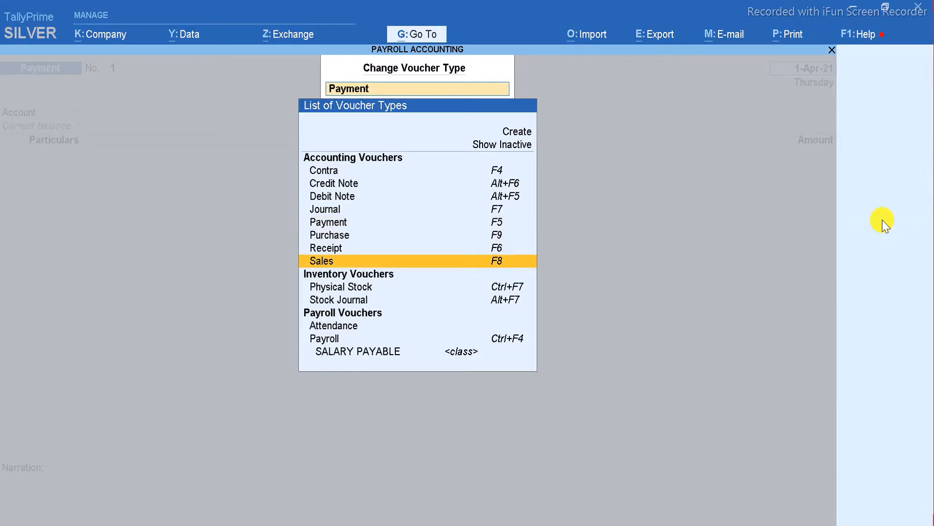
key(Down)
key(Return)
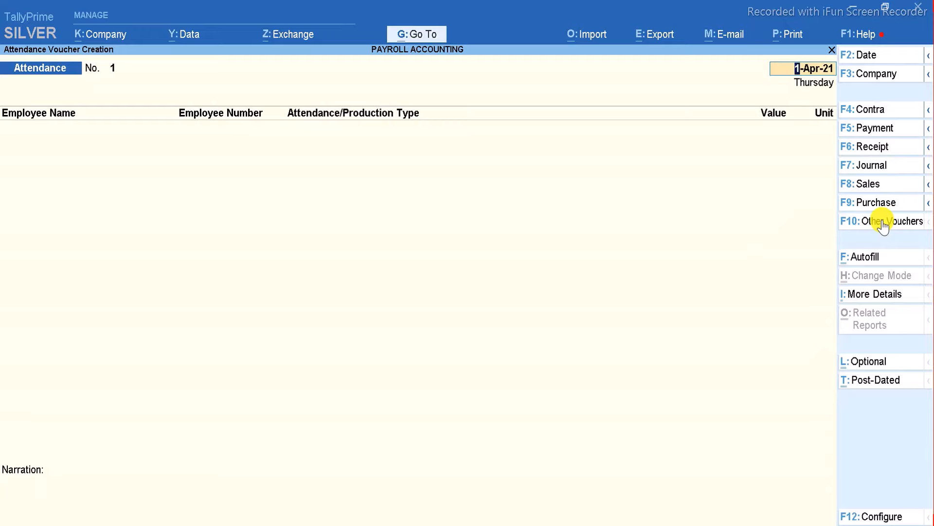
key(Return)
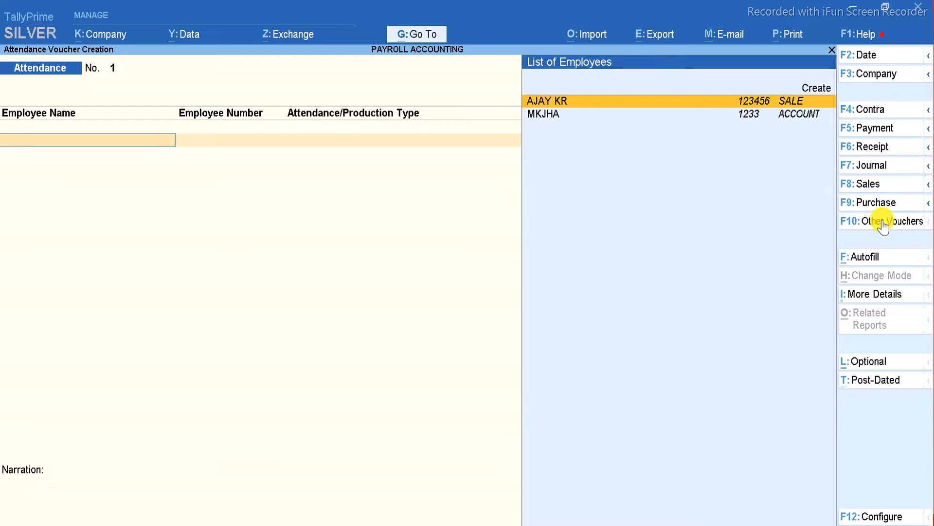
key(Return)
key(Return)
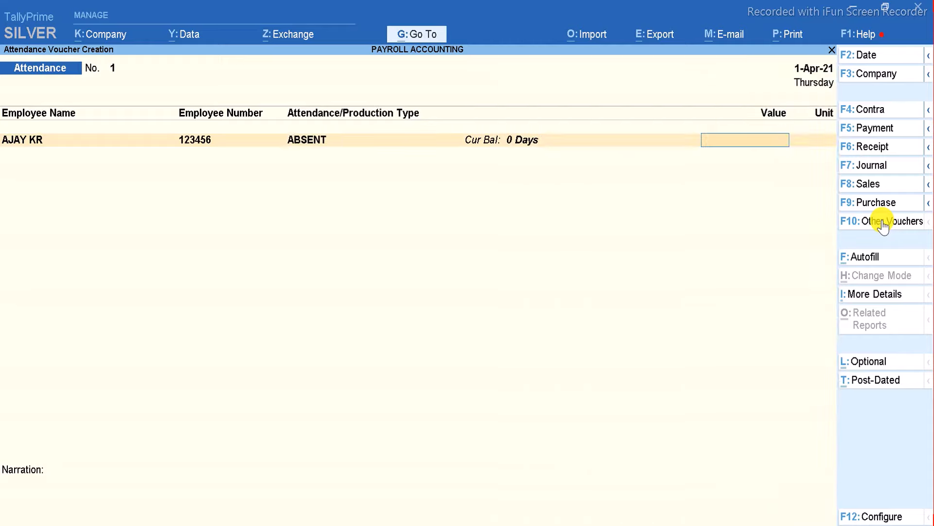
text(2)
key(Return)
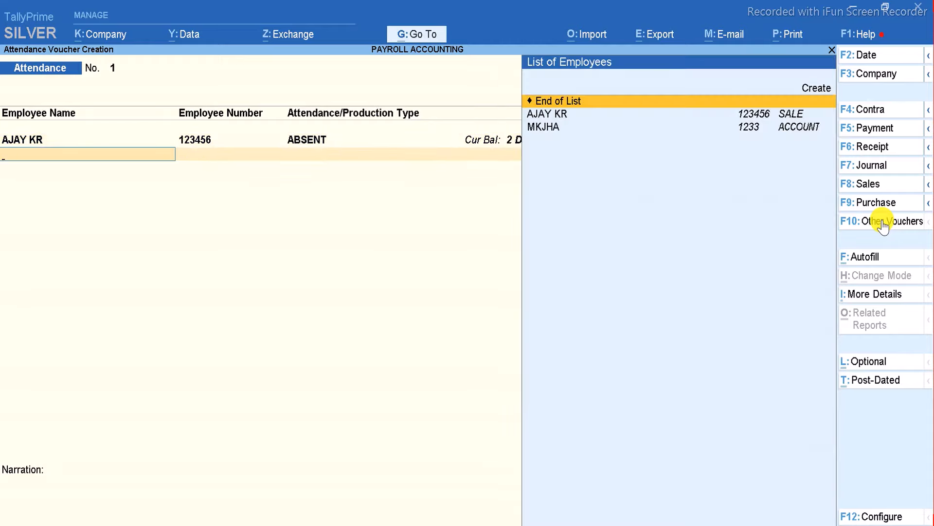
key(Down)
key(Return)
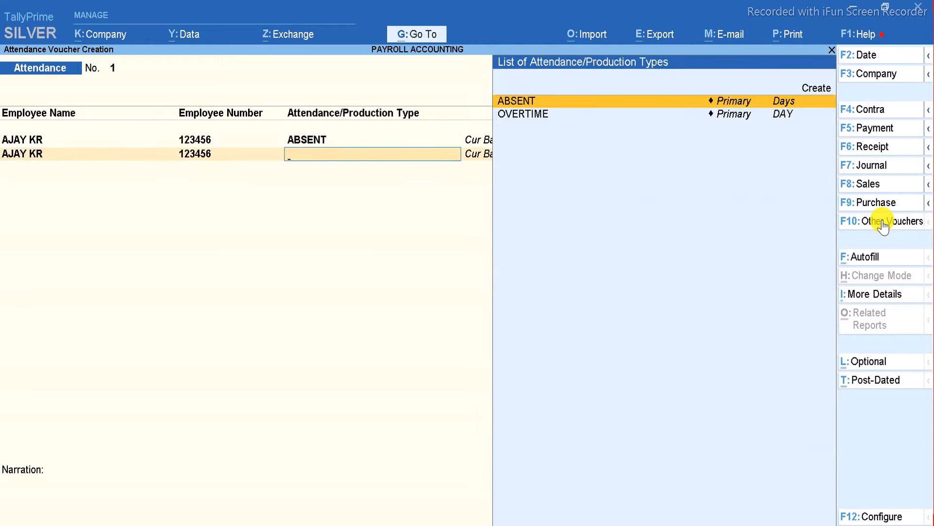
key(Down)
key(Return)
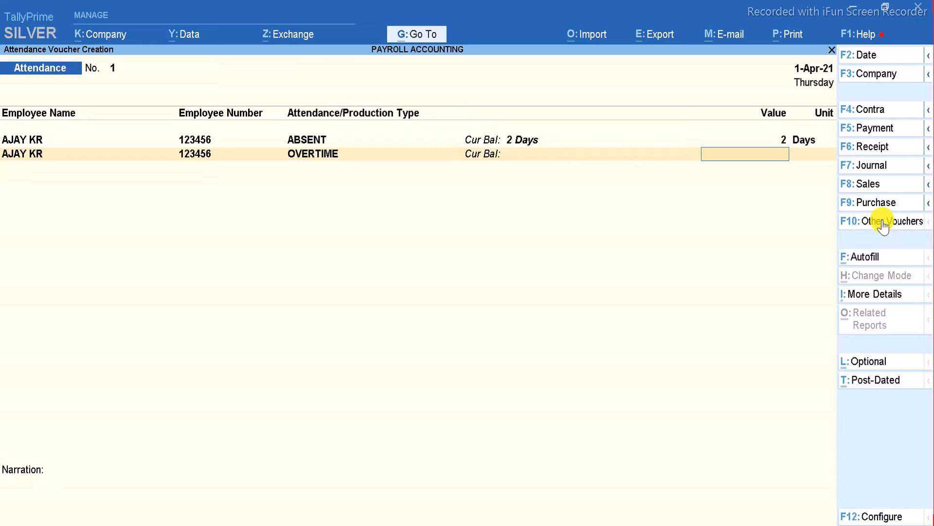
text(2)
key(Return)
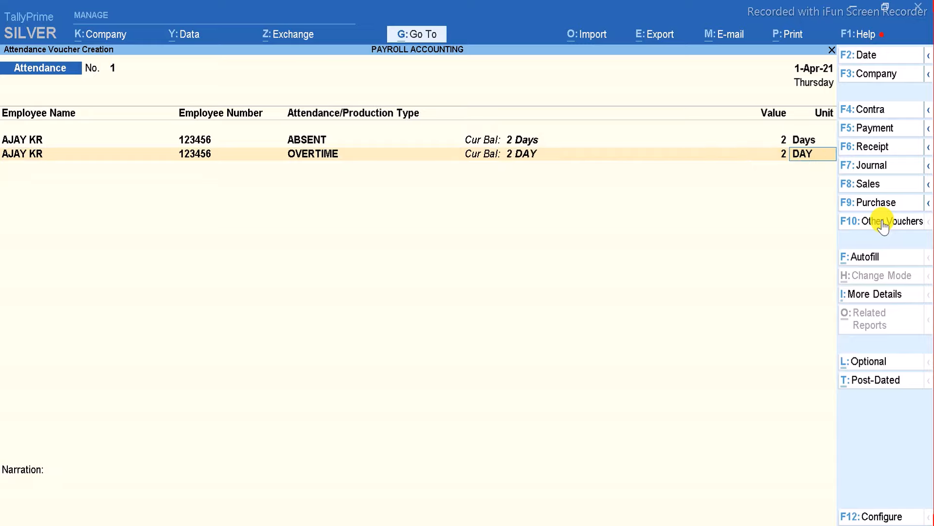
key(Return)
key(Return)
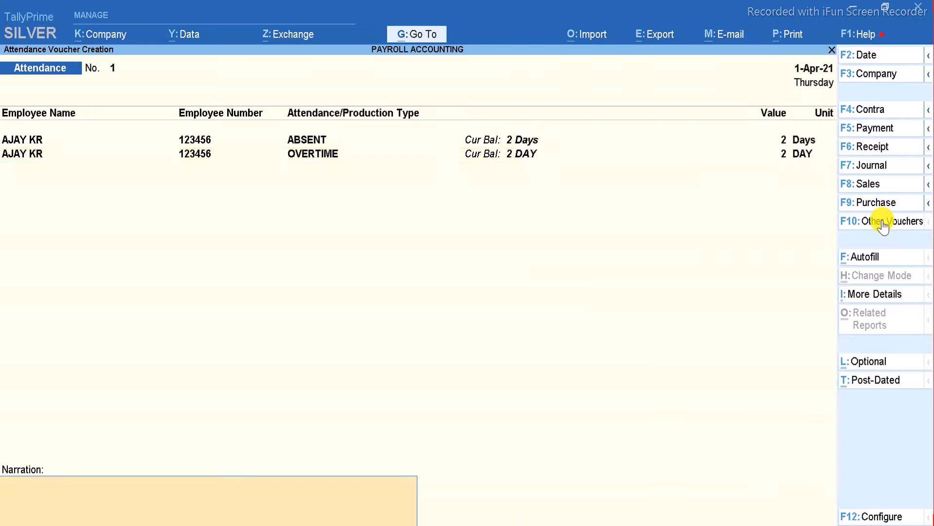
key(BackSpace)
key(Return)
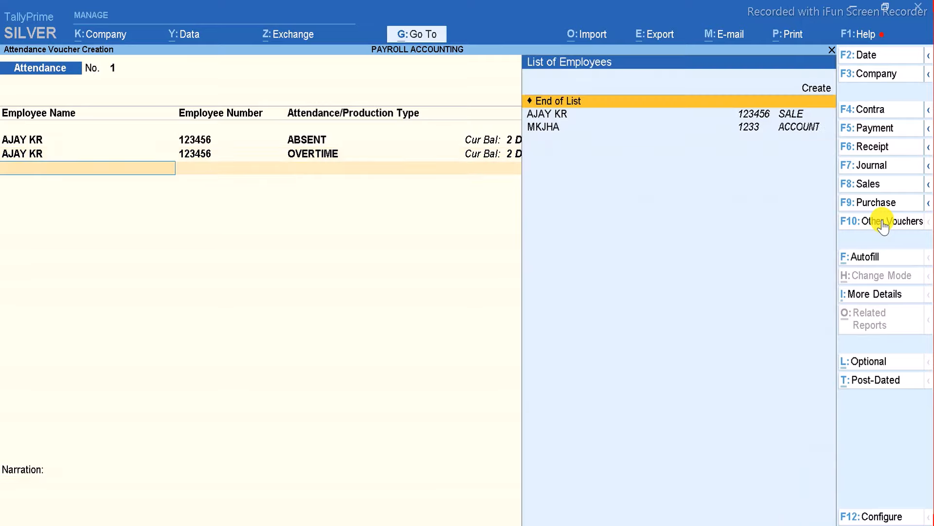
key(Down)
key(Down)
key(Return)
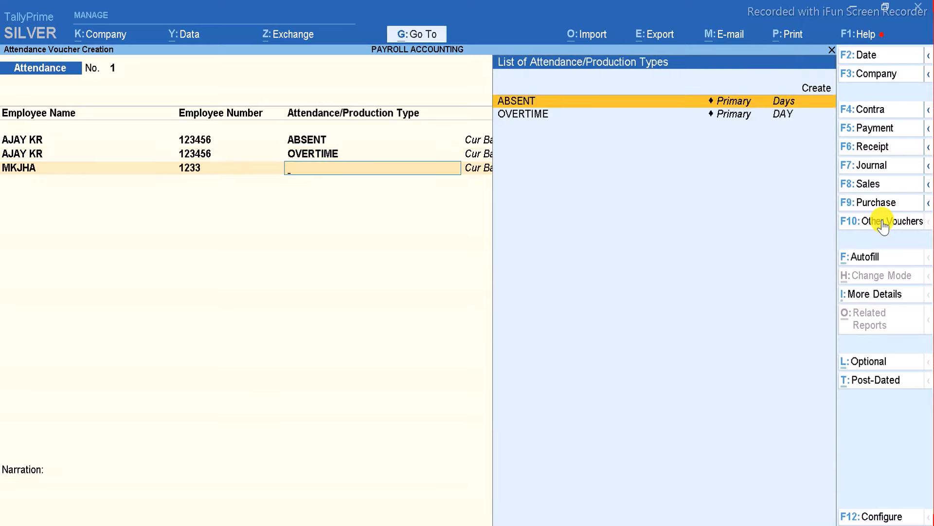
key(Return)
key(Return)
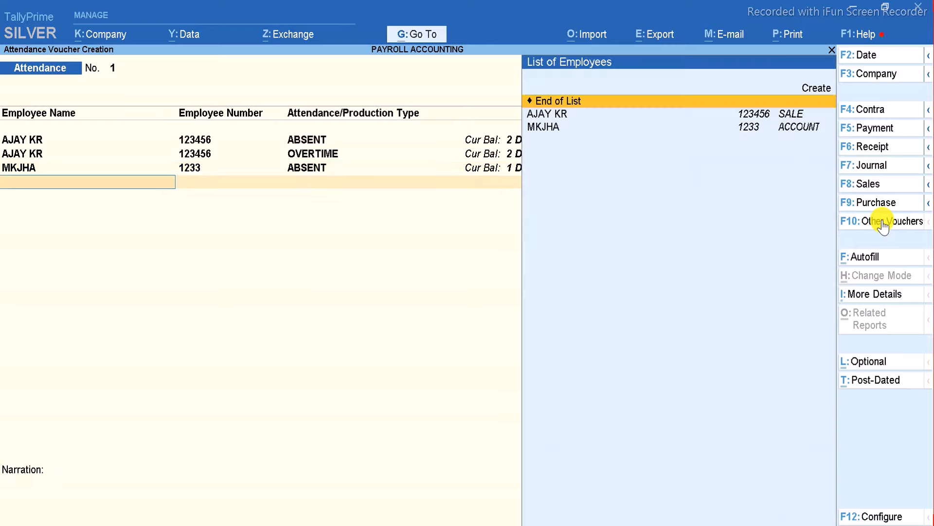
key(Down)
key(Down)
key(Return)
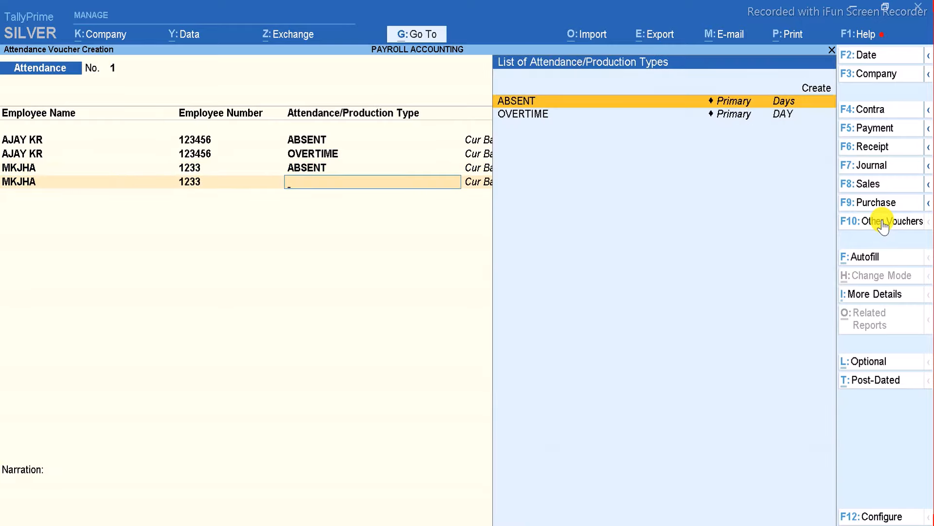
key(Down)
key(Return)
key(Return)
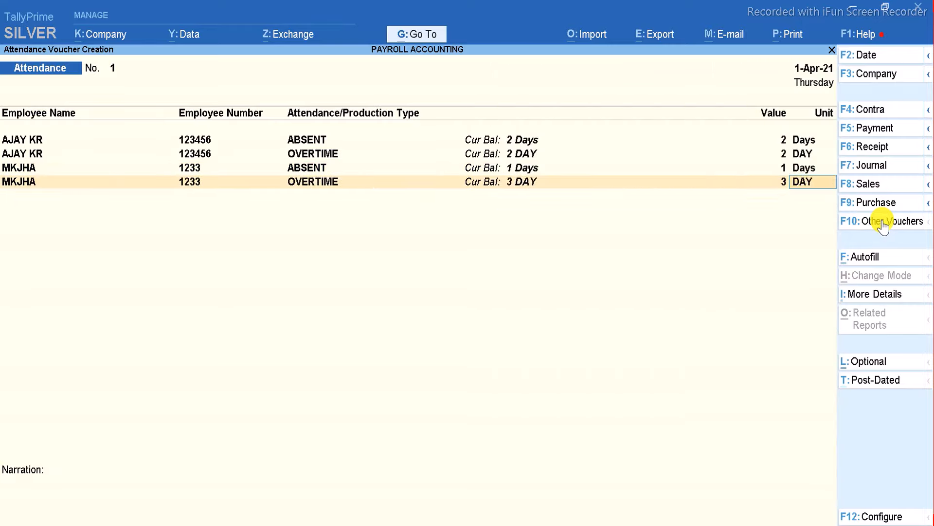
key(Return)
key(Return)
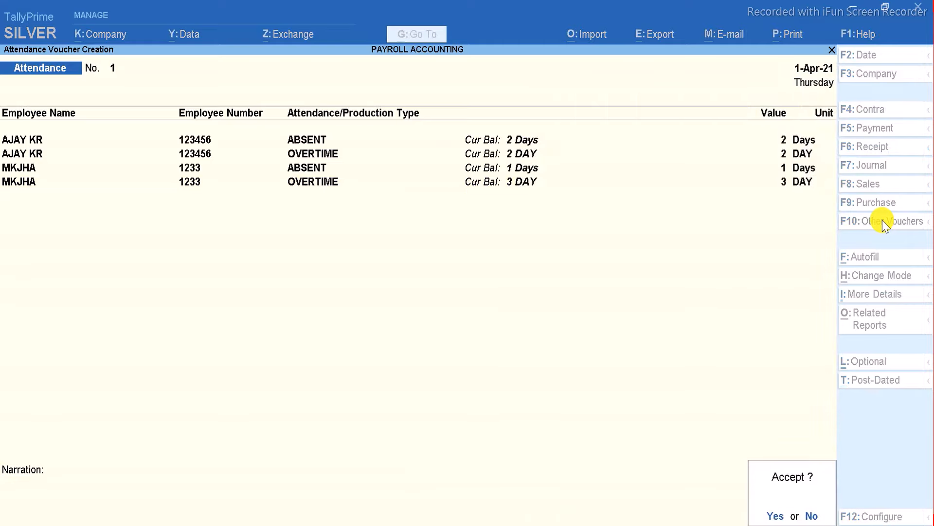
key(Escape)
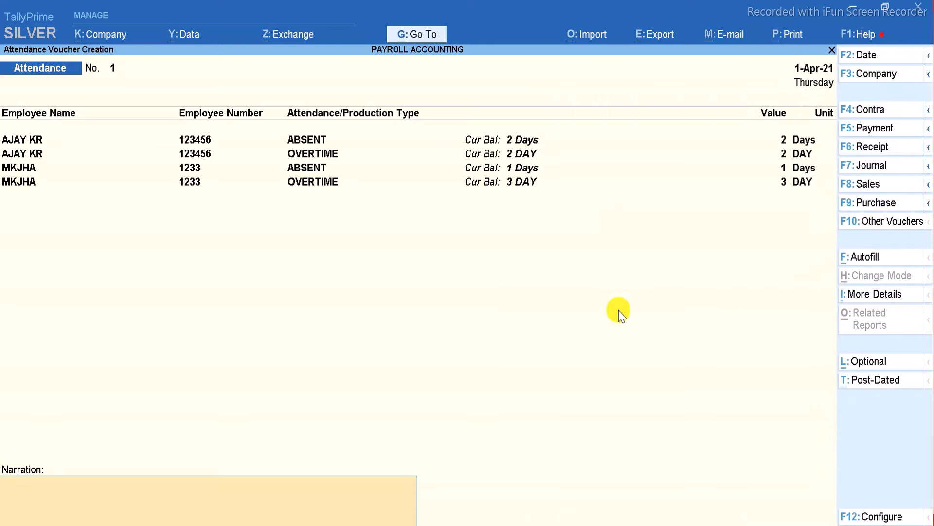
key(Return)
Return to a blank attendance voucher 2, dismissing the Attendance Autofill options unused.
key(Return)
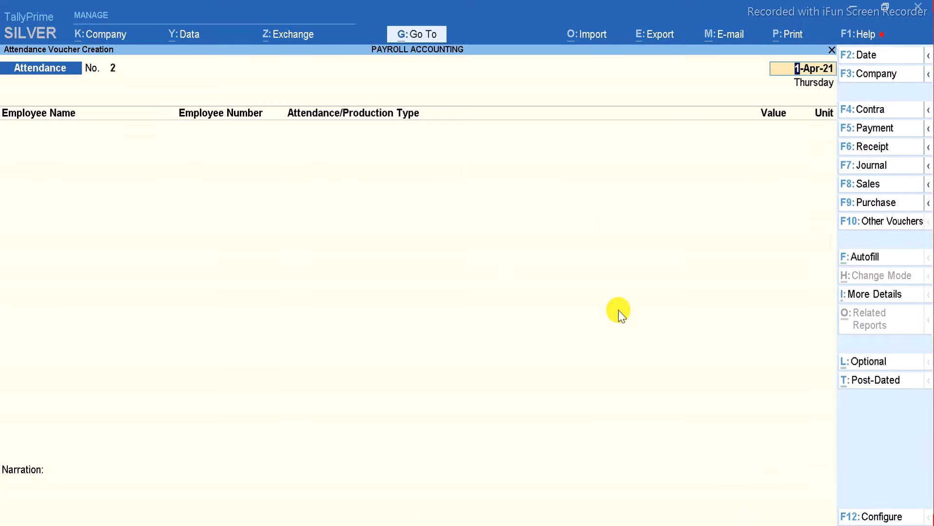
key(Escape)
key(Return)
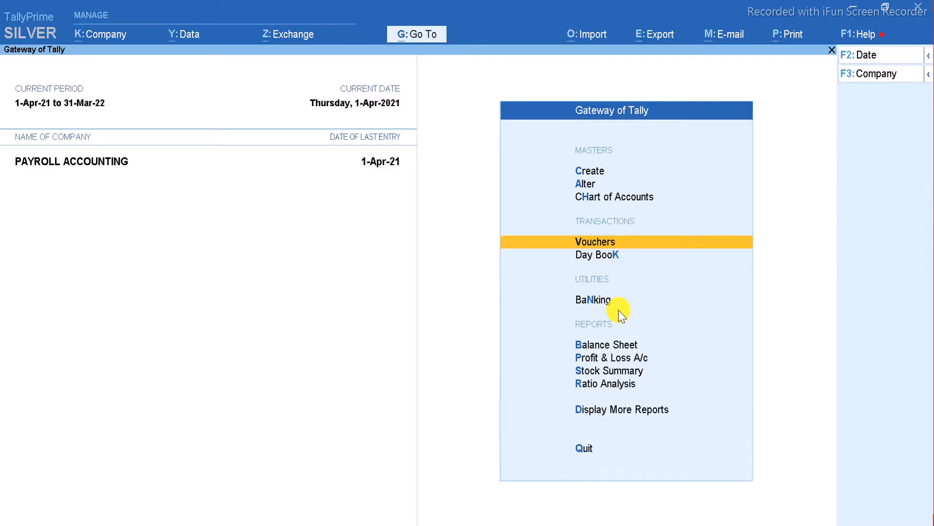
key(Return)
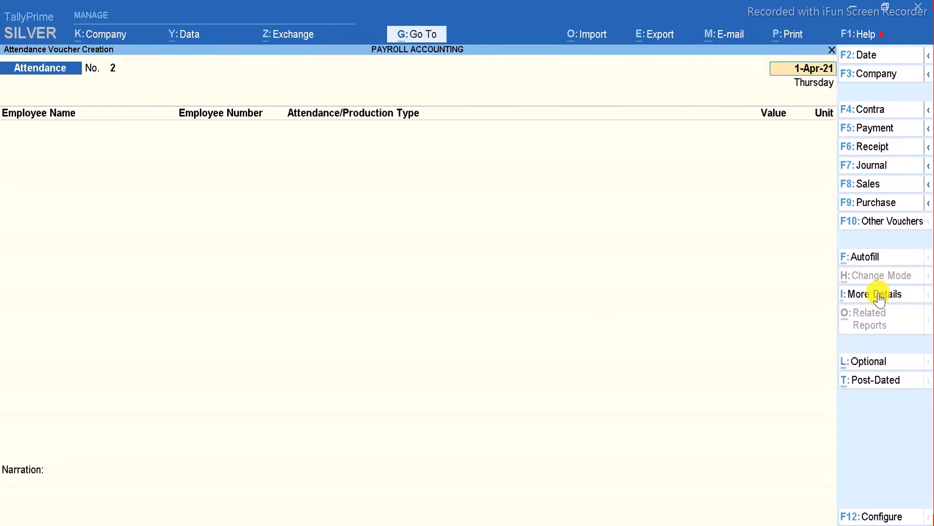
click(867, 259)
key(Return)
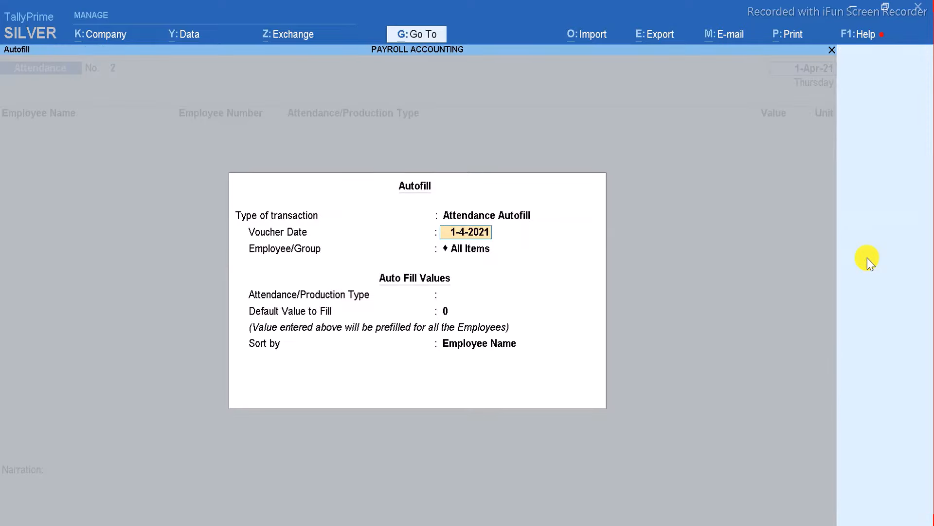
key(Escape)
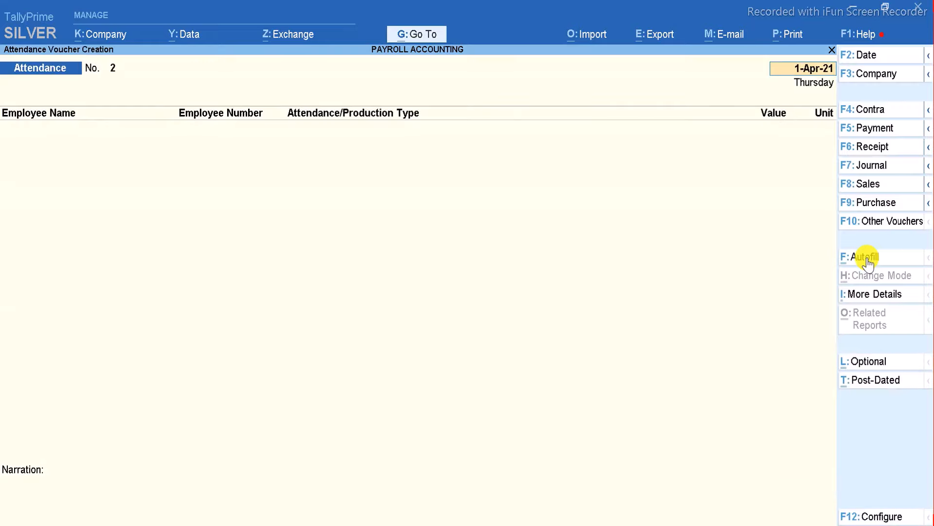
Switch to a Payroll voucher and autofill it as User Defined for 1-4-2021 to 30-4-2021.
click(885, 224)
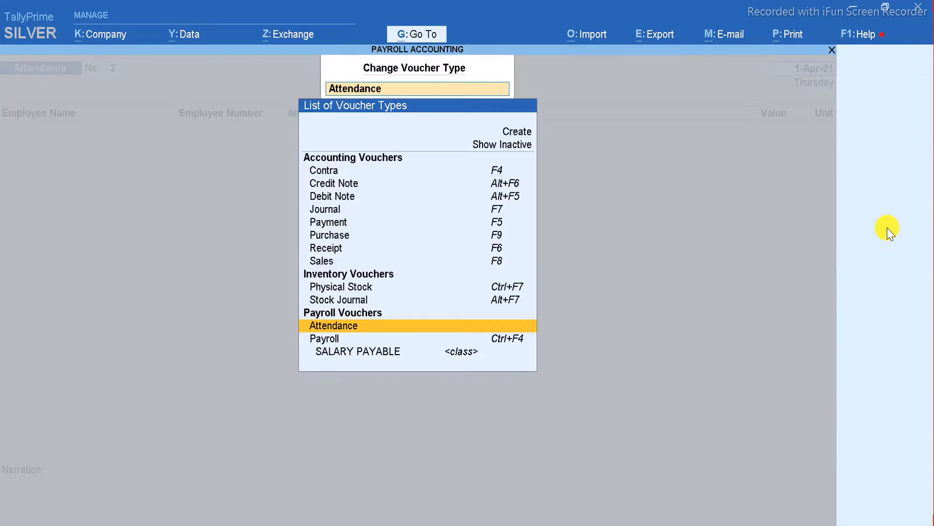
key(Down)
key(Down)
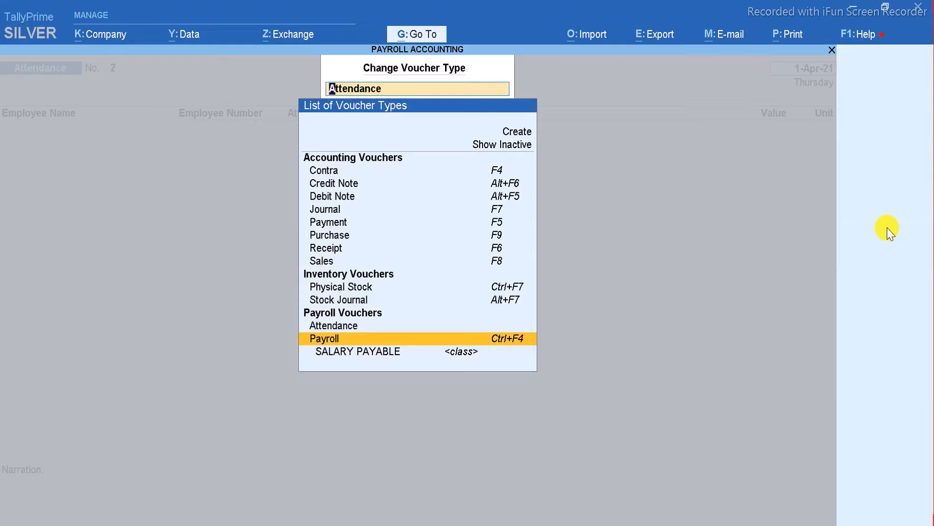
key(Return)
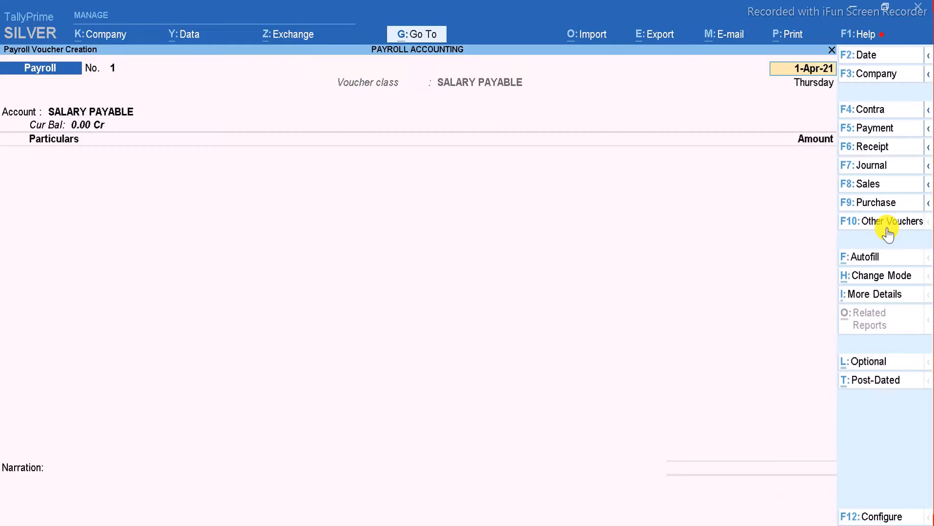
click(874, 256)
key(Return)
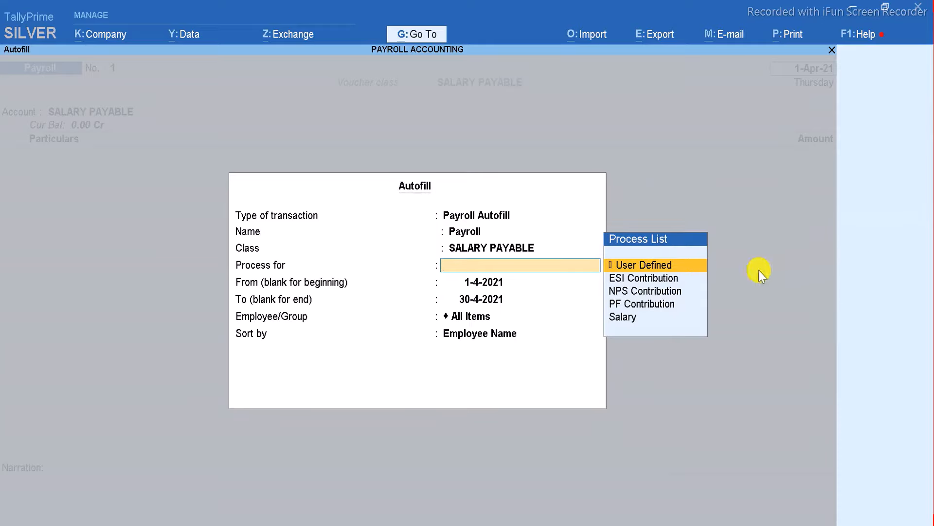
click(679, 266)
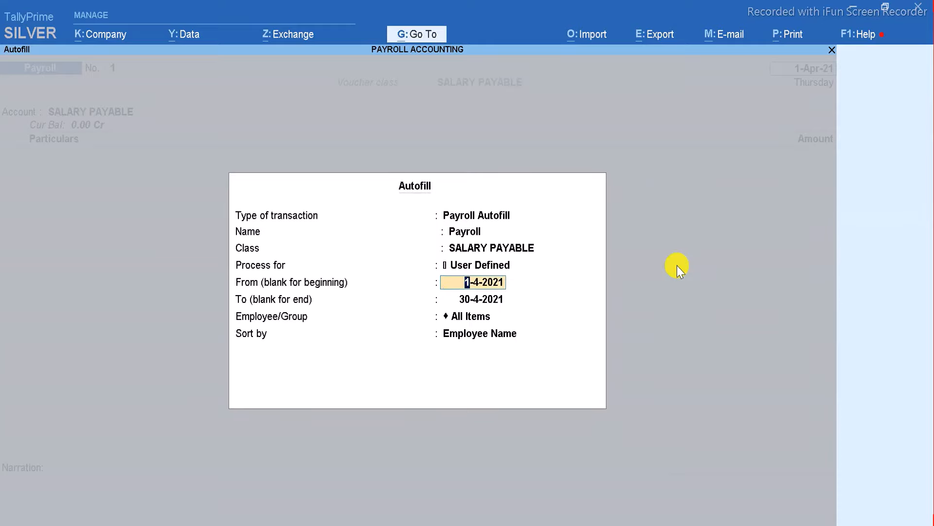
key(Return)
key(Return)
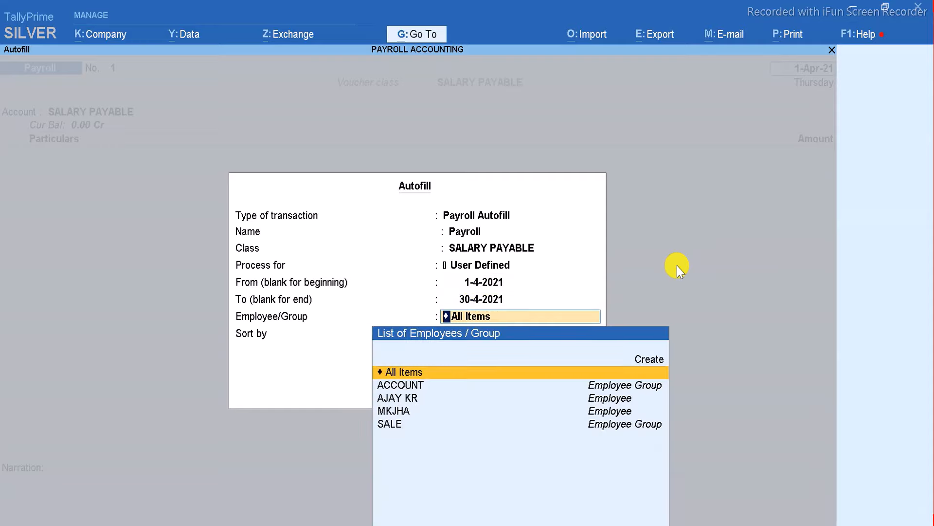
key(Return)
key(Return)
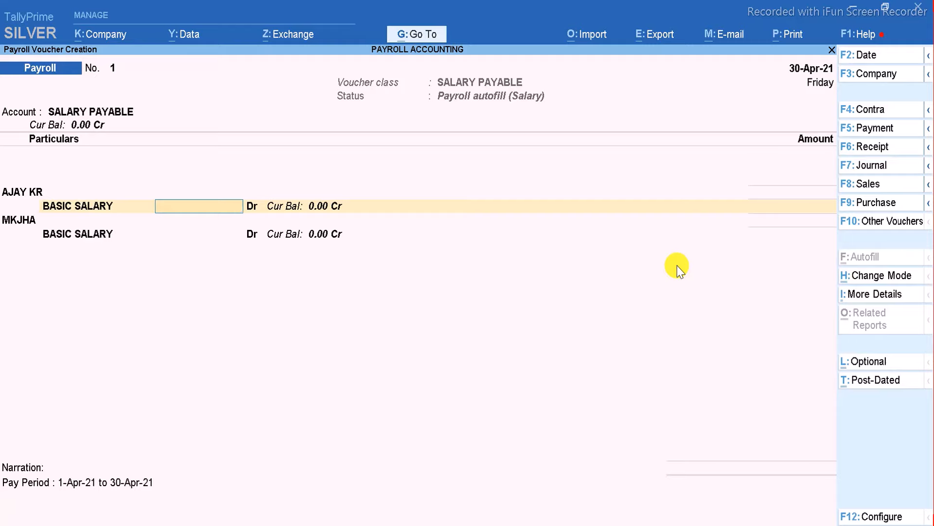
text(20,000)
key(Return)
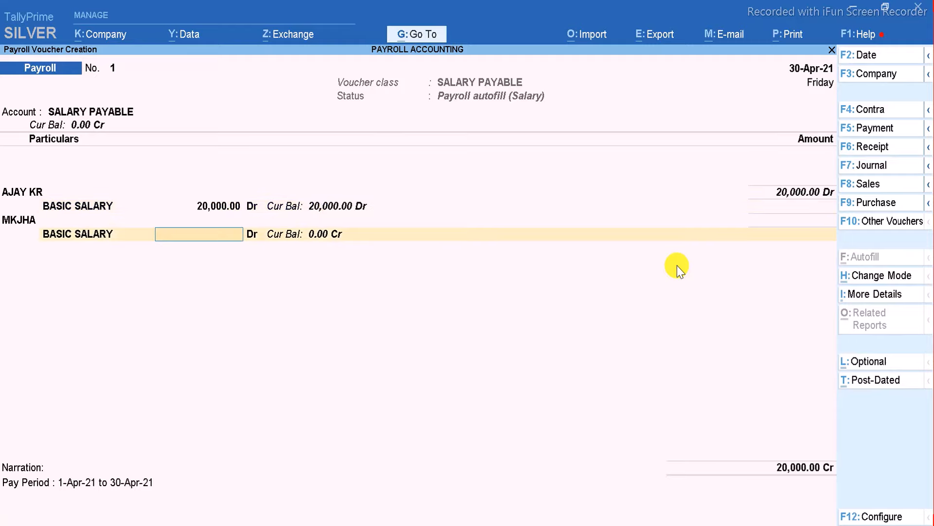
text(22,000)
key(Return)
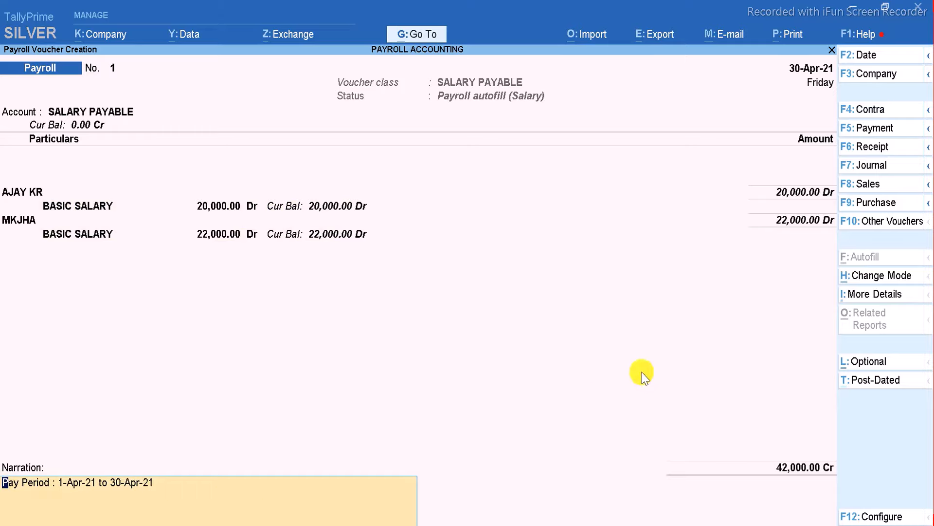
key(Return)
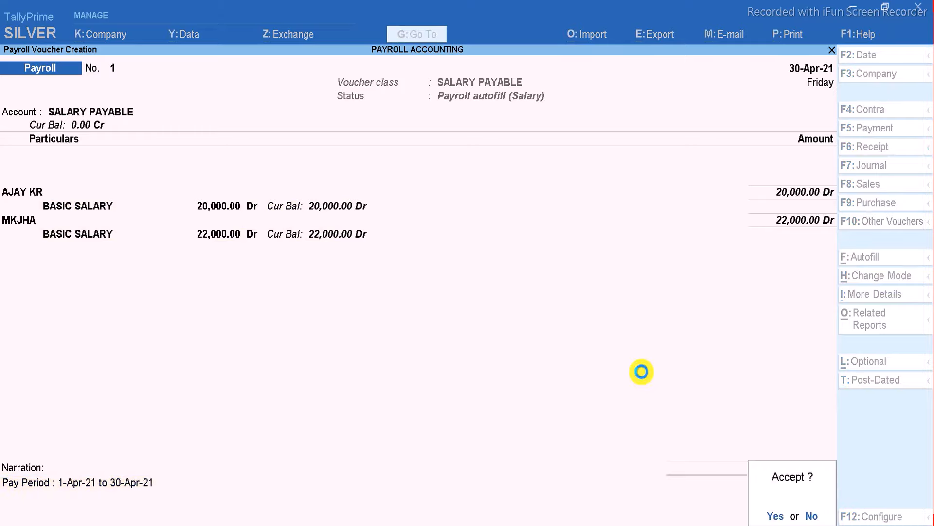
key(Return)
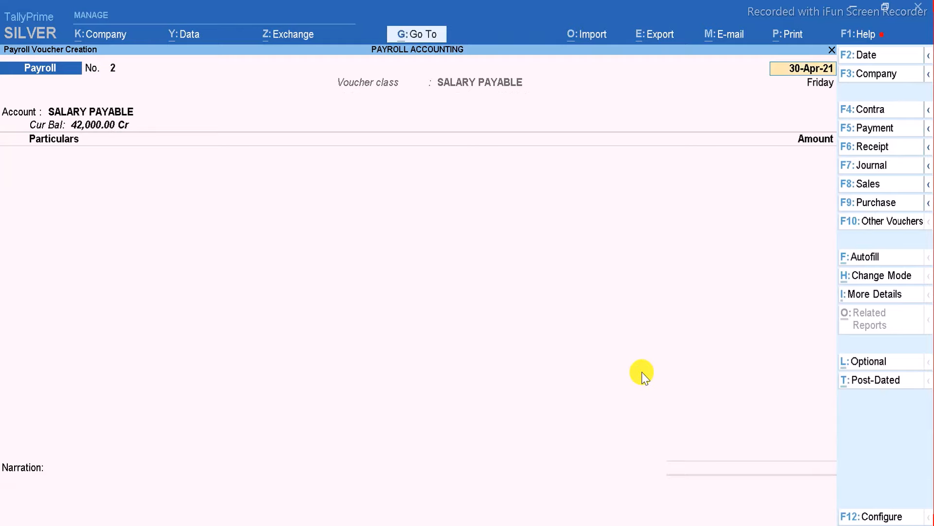
Exit and reopen the payroll voucher entry screen.
key(BackSpace)
key(Escape)
key(Return)
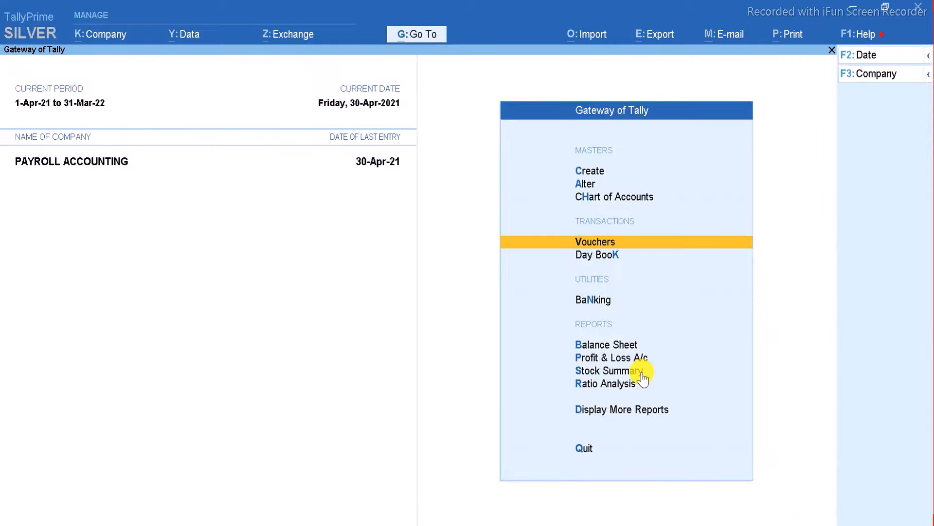
key(Return)
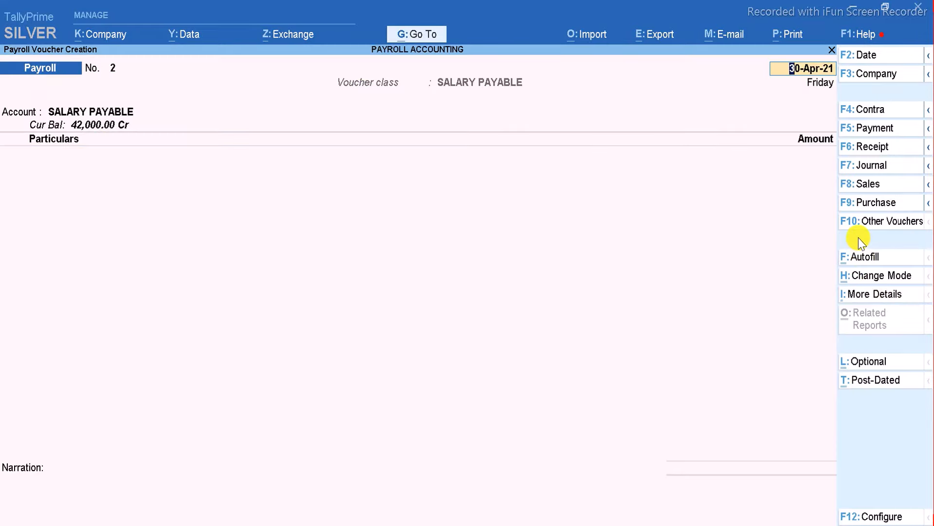
Payroll-autofill the voucher with the Salary process for 1-4-2021 to 30-4-2021, all employees.
click(858, 257)
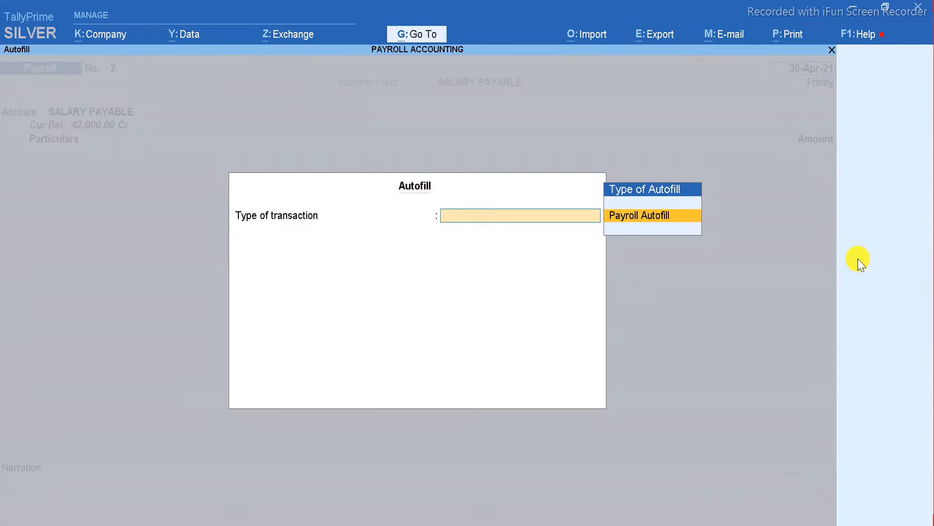
key(Return)
key(Down)
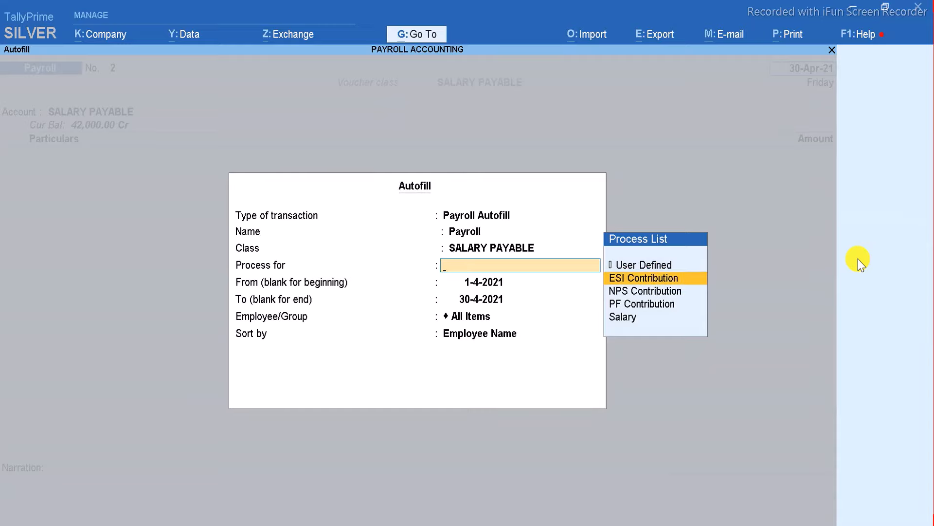
key(Up)
key(Down)
key(Down)
key(Down)
key(Down)
key(Return)
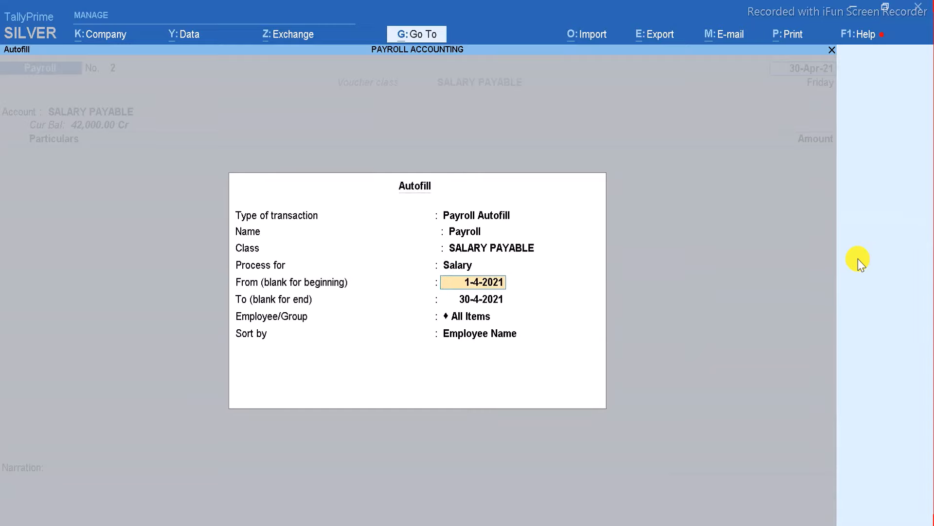
key(Return)
key(Return)
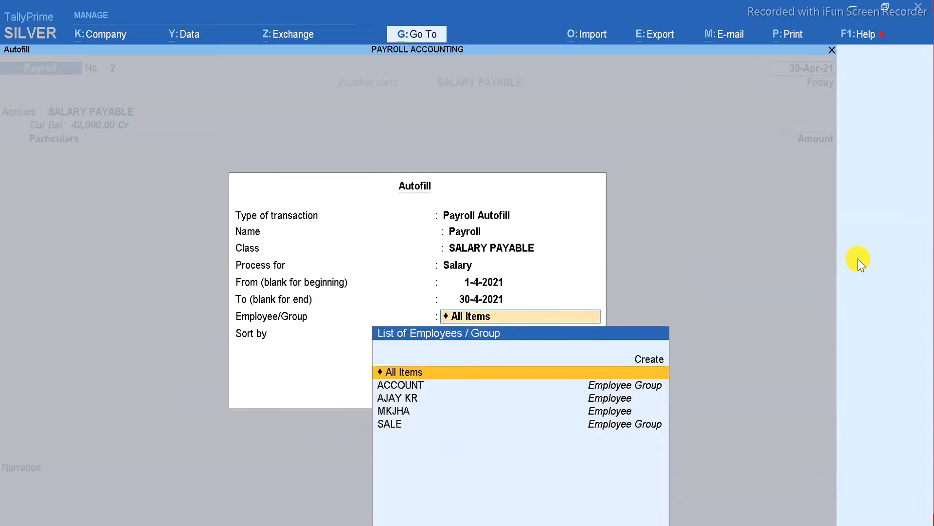
key(Return)
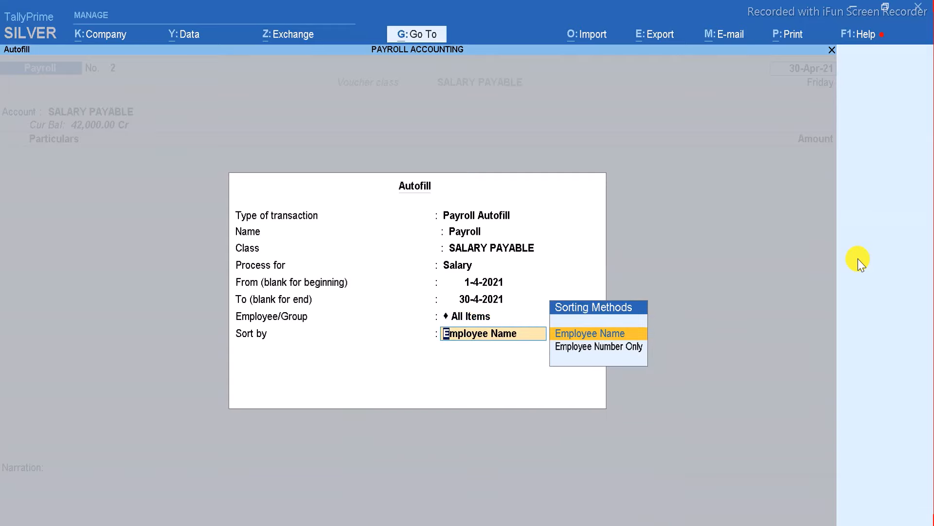
key(Return)
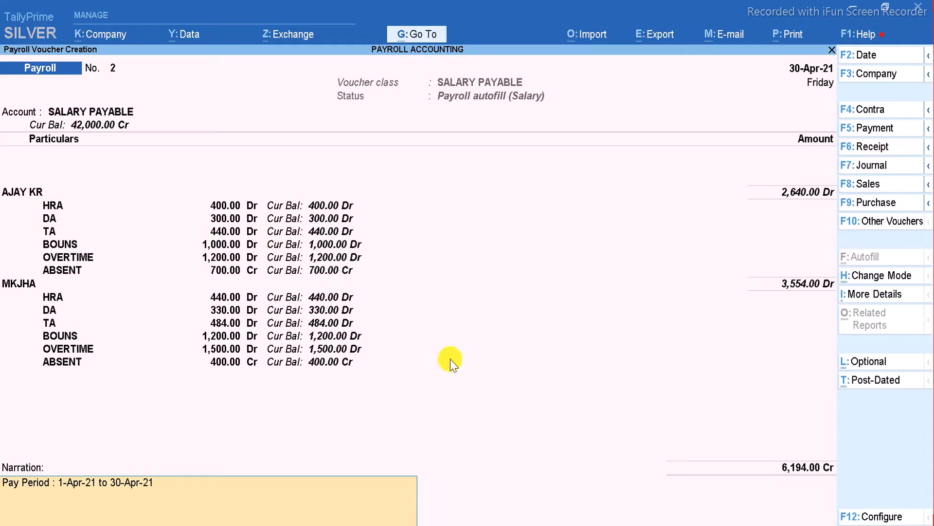
Accept and save the autofilled salary voucher totalling 6,194.00.
key(ctrl)
key(Return)
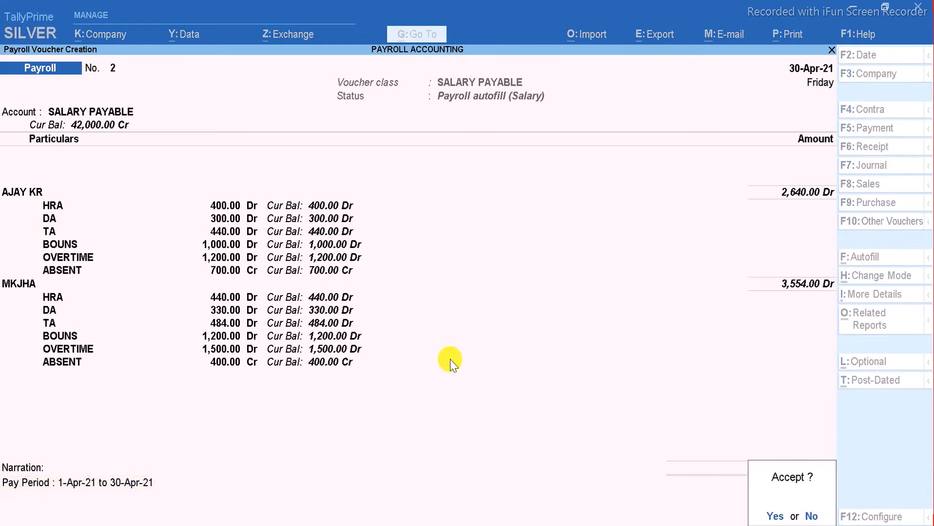
key(Return)
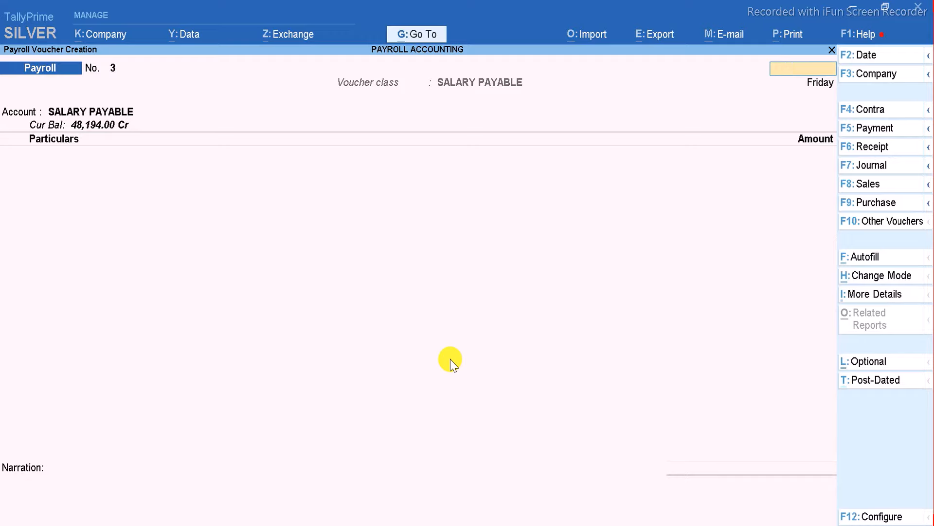
key(Escape)
key(Return)
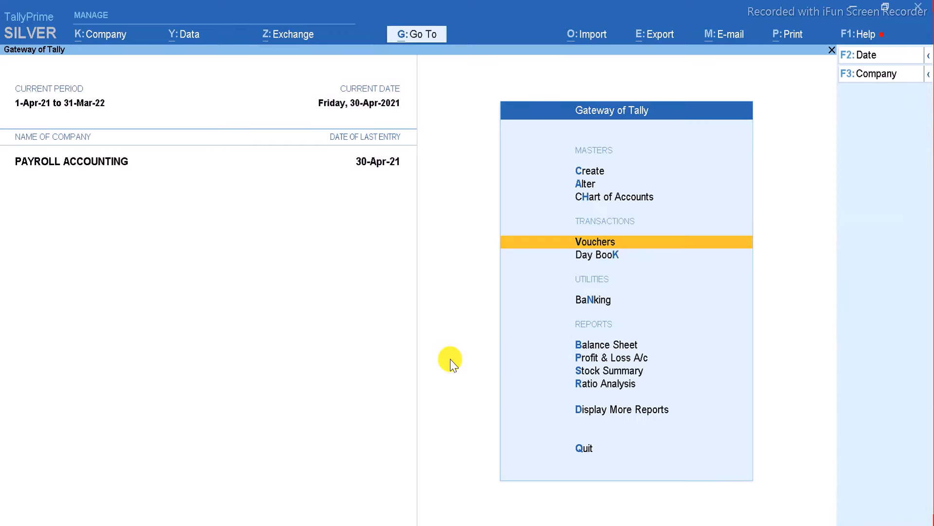
key(d)
key(Down)
key(Down)
key(Down)
key(Down)
key(Down)
key(Down)
key(Down)
key(Down)
key(Down)
key(Down)
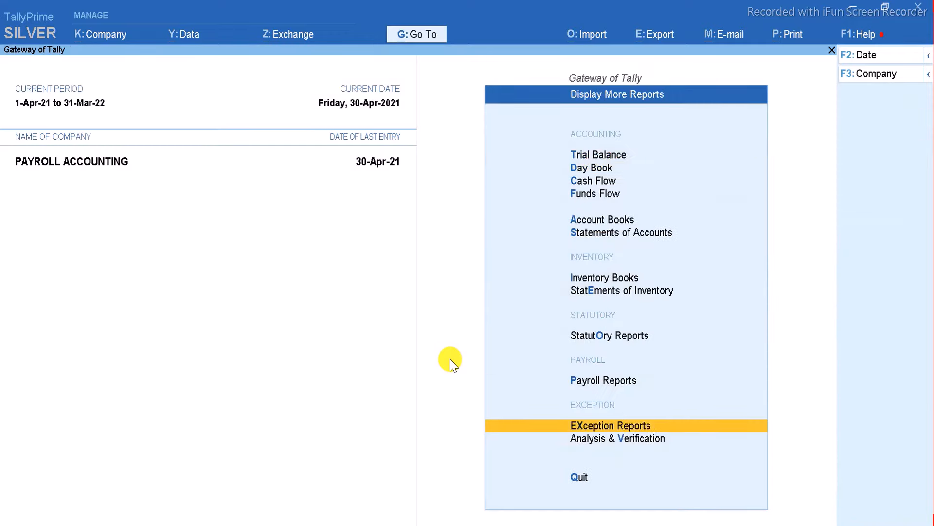
key(Up)
key(Up)
key(Down)
key(Return)
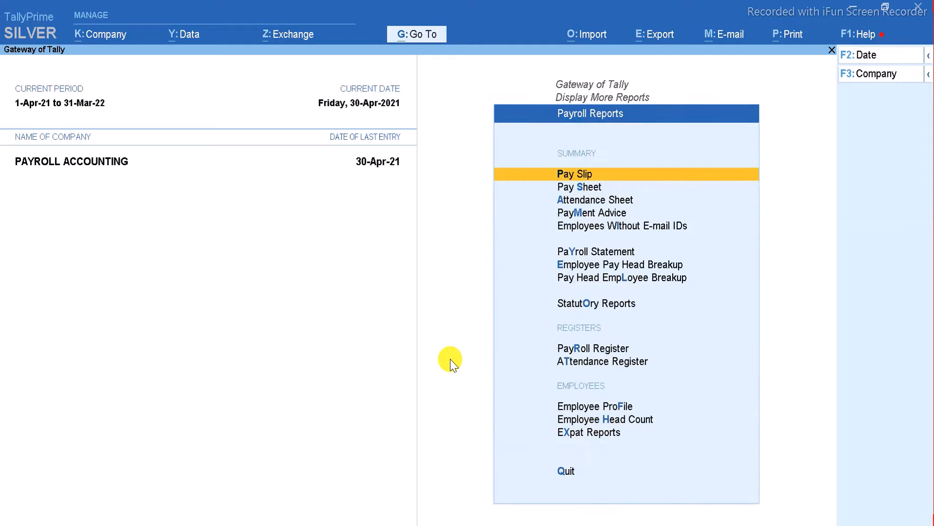
key(Return)
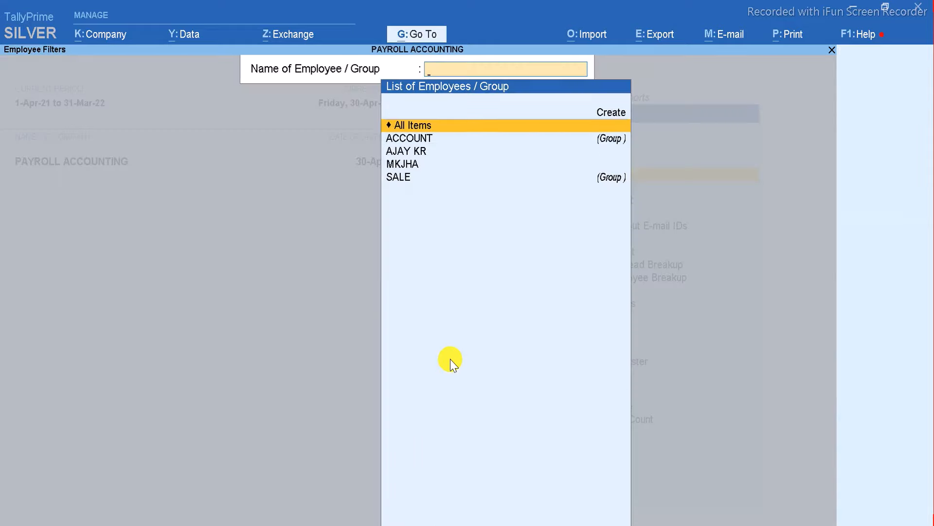
key(Down)
key(Down)
key(Return)
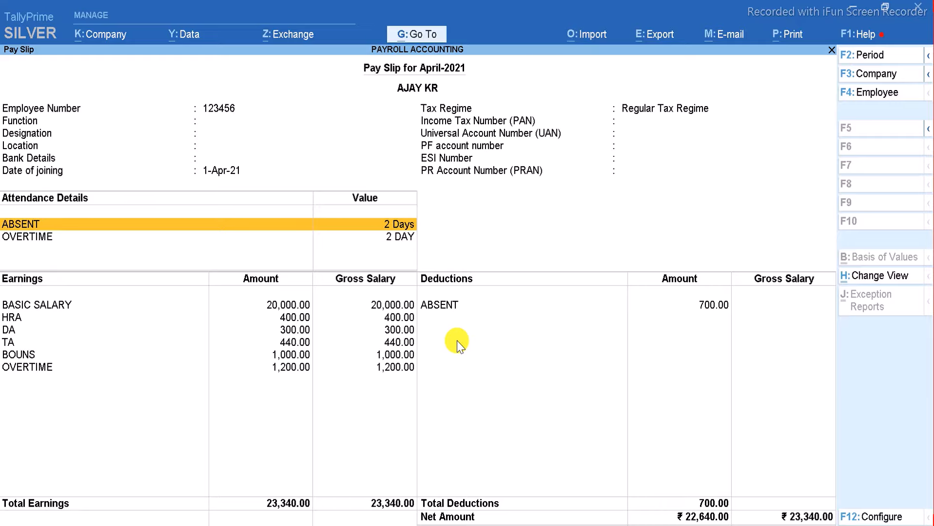
key(alt+p)
key(Return)
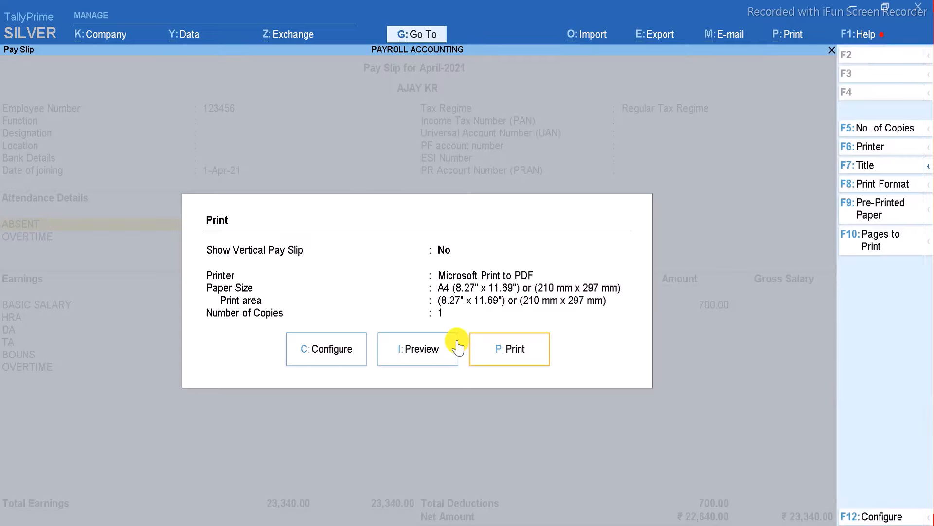
click(430, 348)
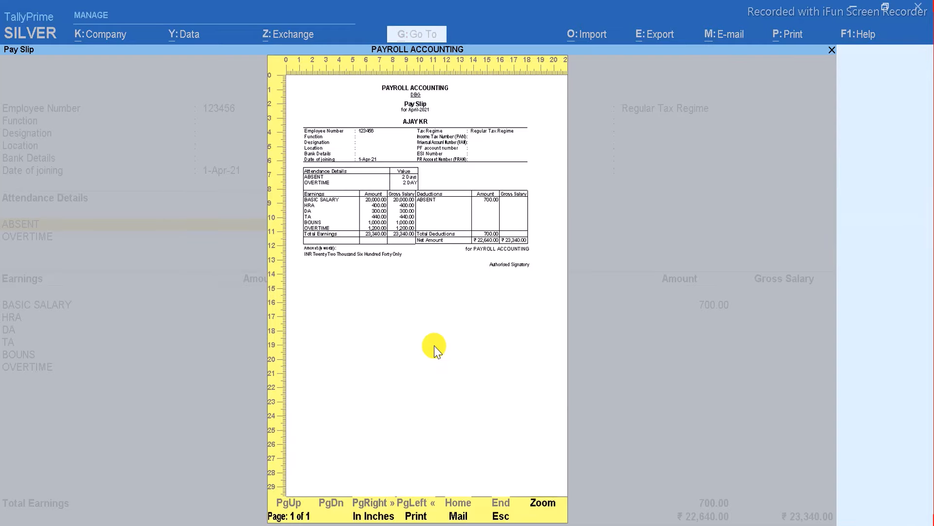
click(543, 504)
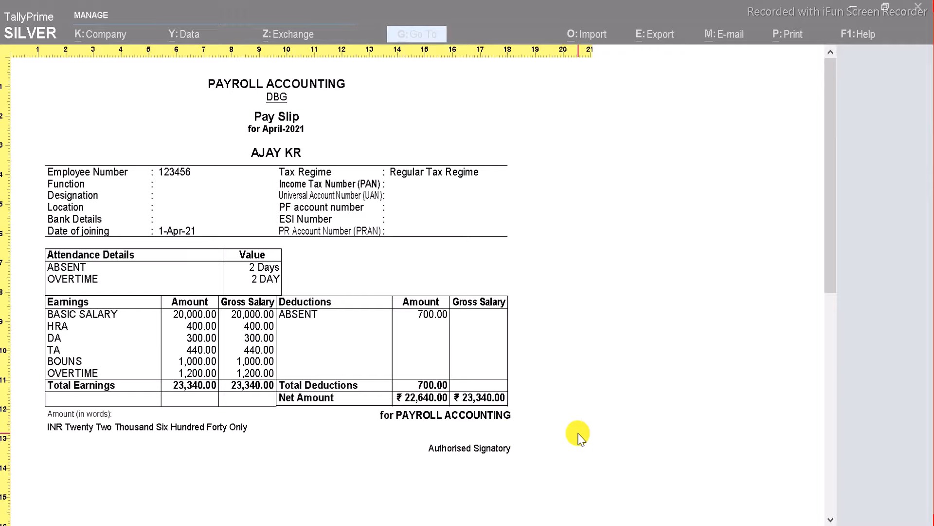
click(831, 419)
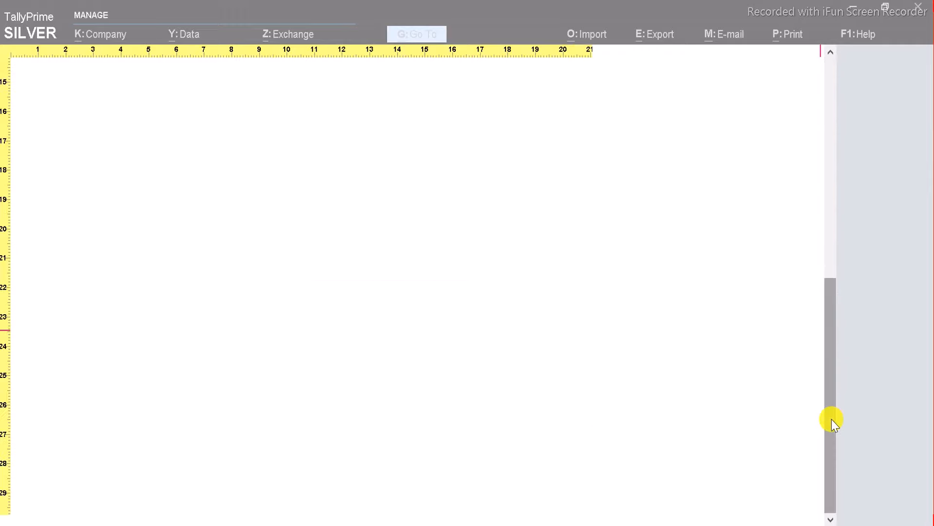
click(829, 136)
key(Escape)
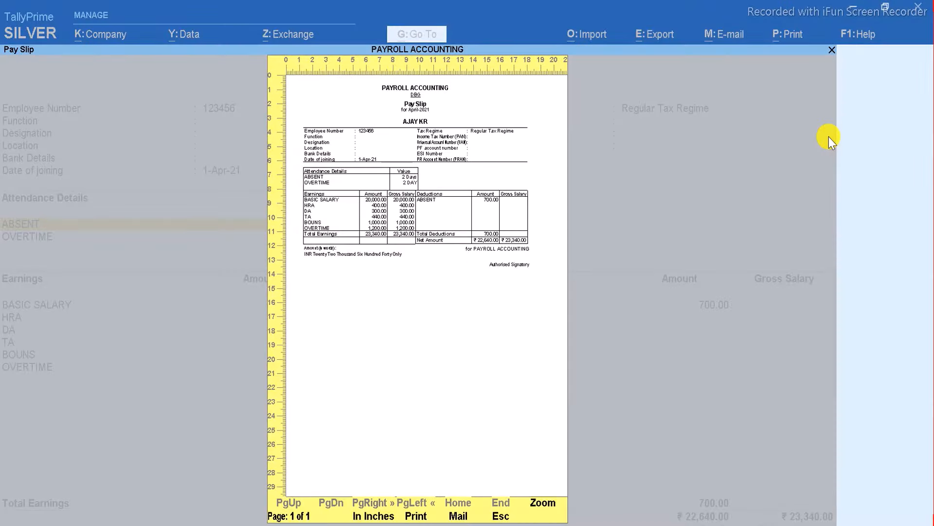
key(Escape)
key(Escape)
key(Escape)
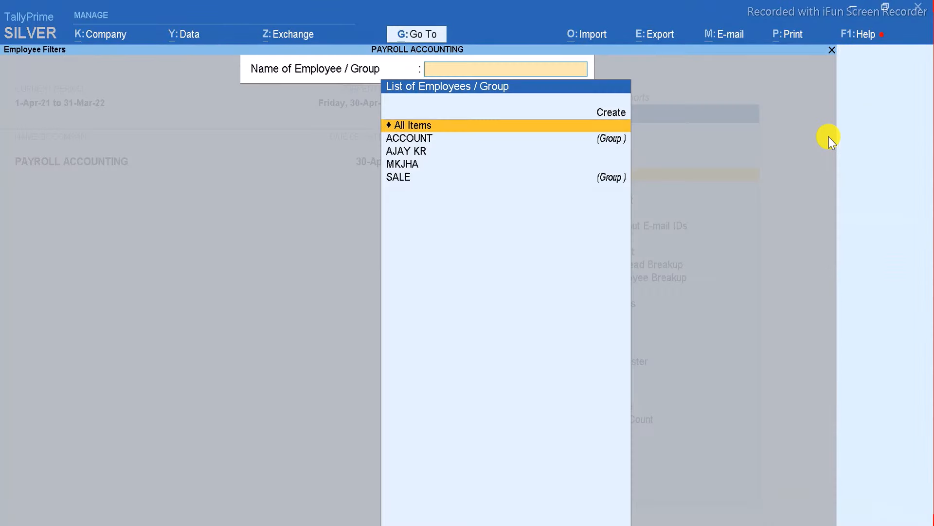
key(Down)
key(Down)
key(Down)
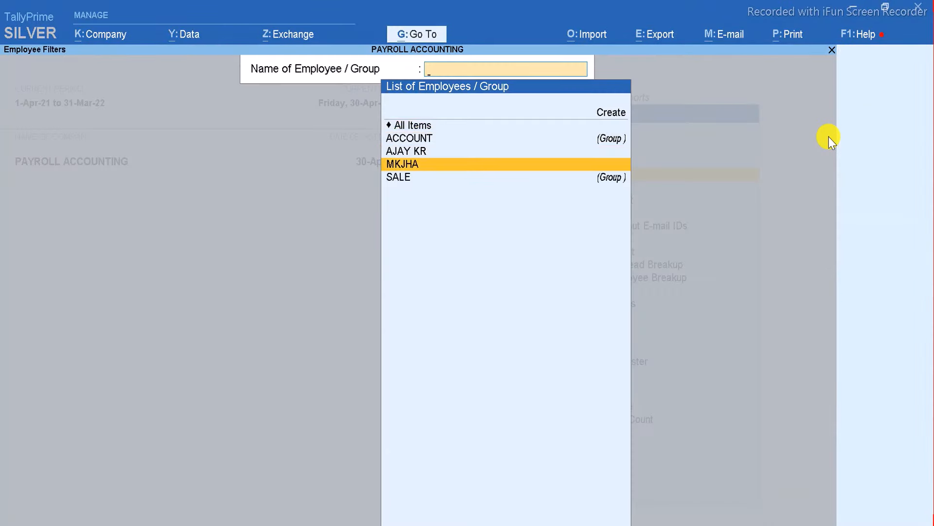
key(Return)
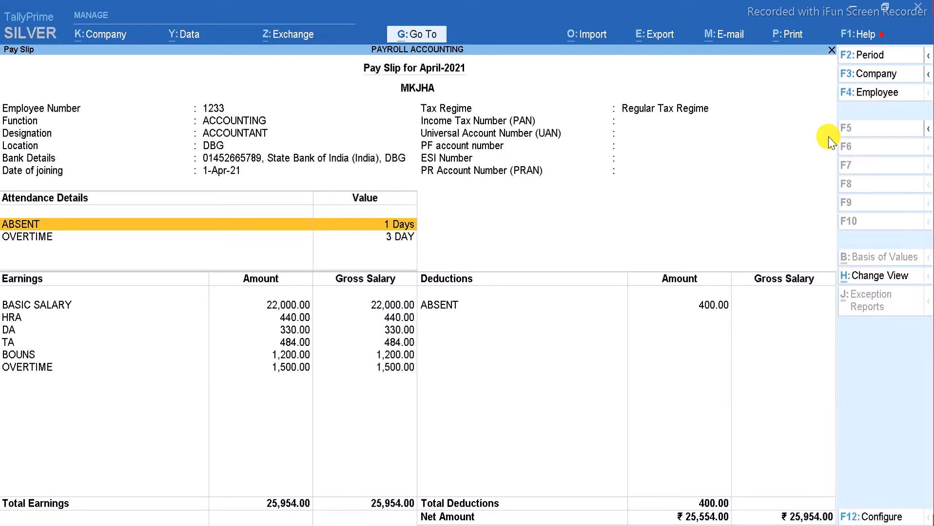
key(alt+p)
key(Return)
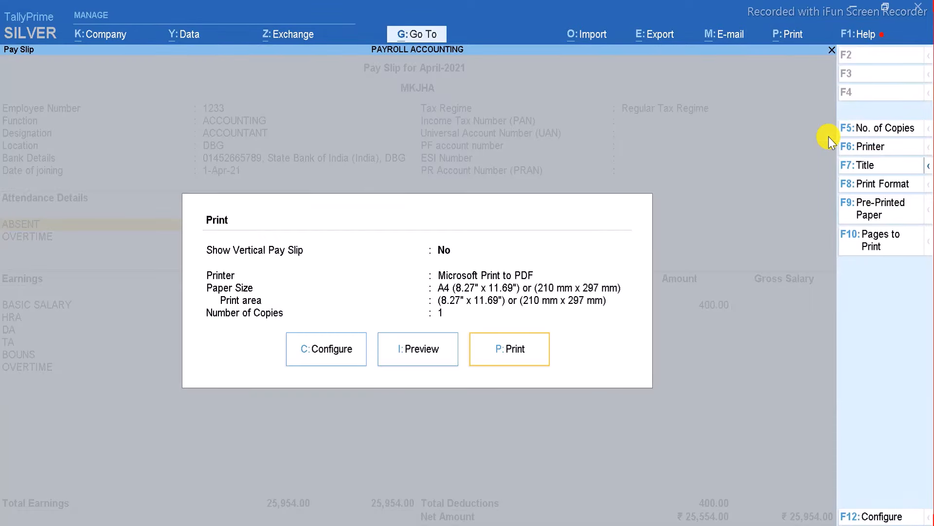
key(Left)
key(Return)
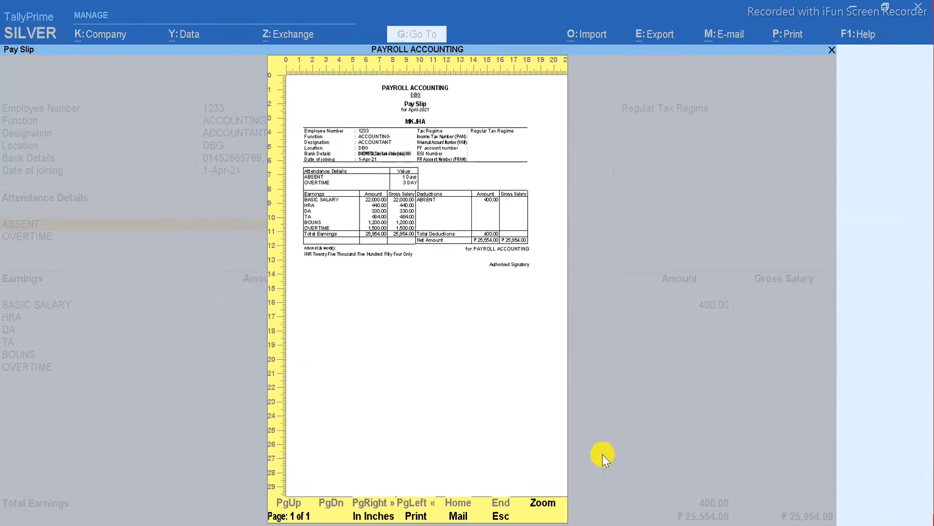
click(535, 506)
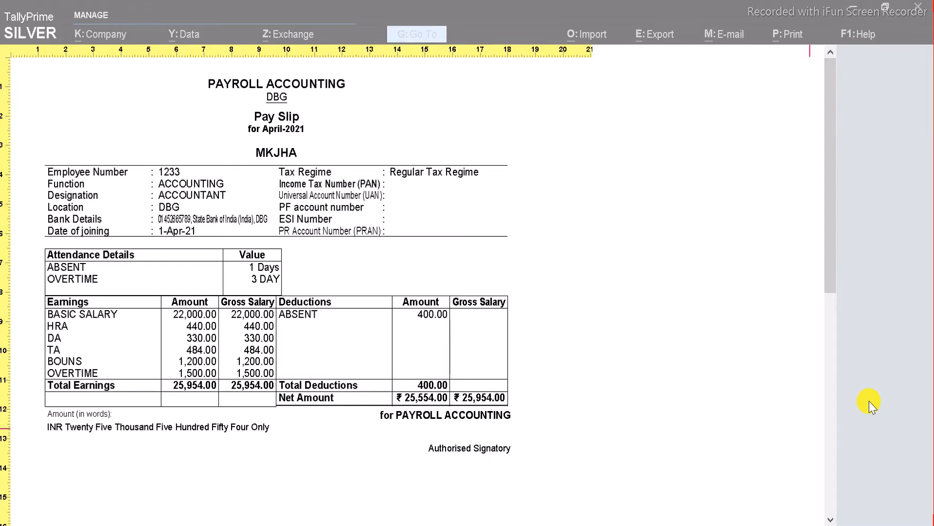
key(Escape)
key(Escape)
key(Escape)
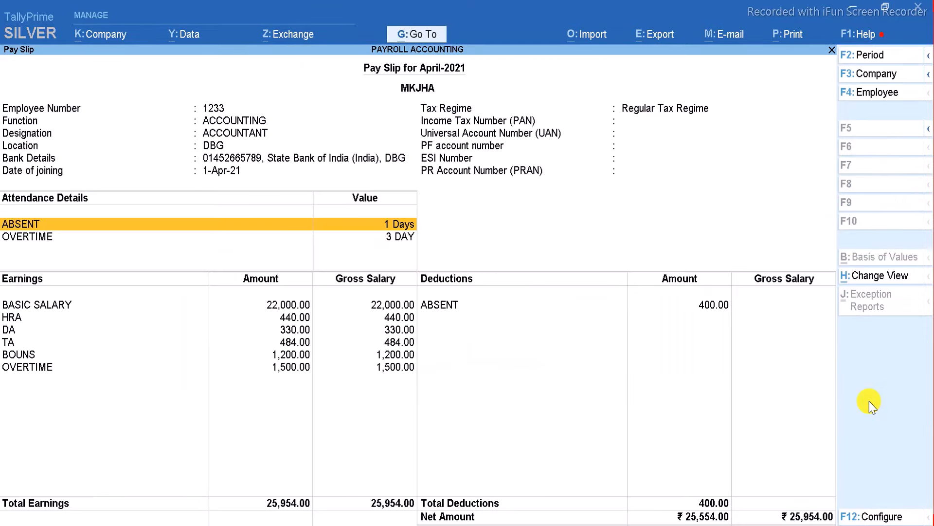
key(Escape)
key(Escape)
key(Escape)
key(Escape)
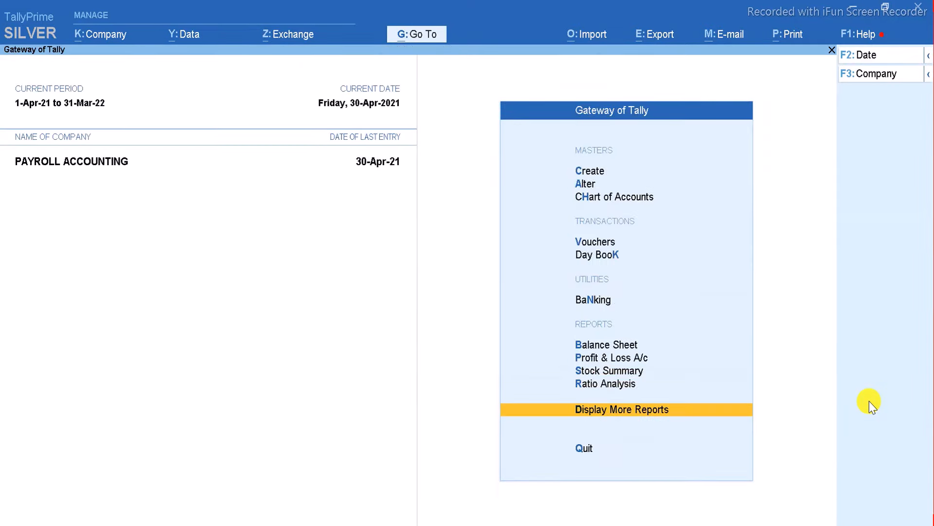